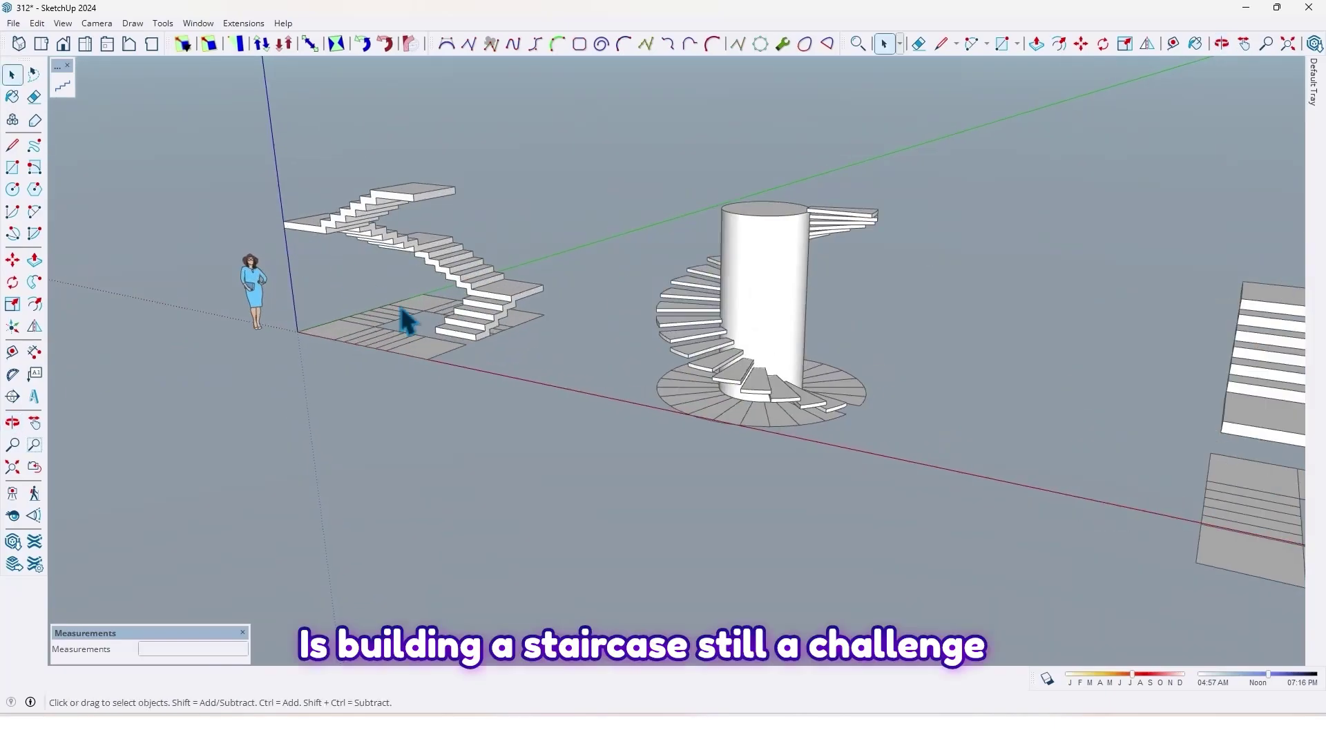
Examine the finished square multi-flight staircase and the spiral staircase around the column from different angles.
scroll(405, 320, up, 4)
middle_drag(400, 314, 675, 226)
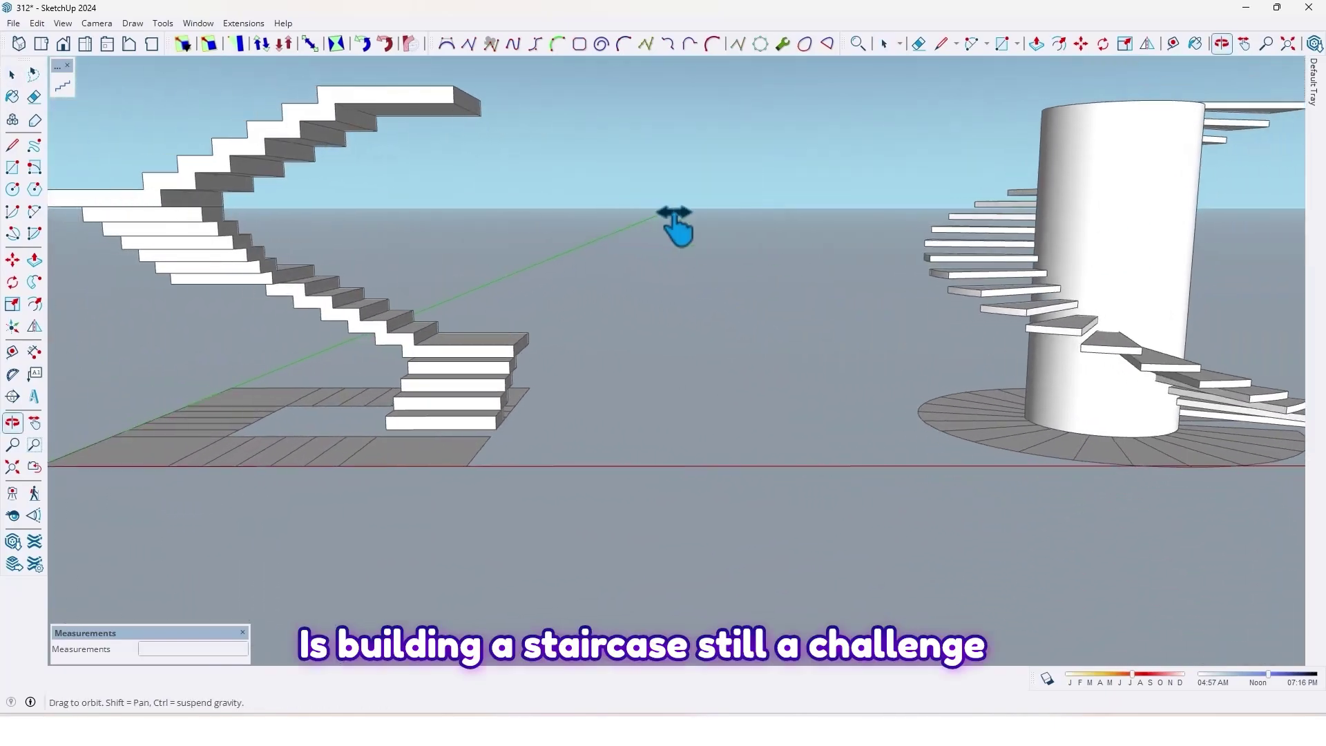
drag(675, 222, 373, 294)
key(space)
key(o)
key(space)
middle_drag(373, 293, 459, 305)
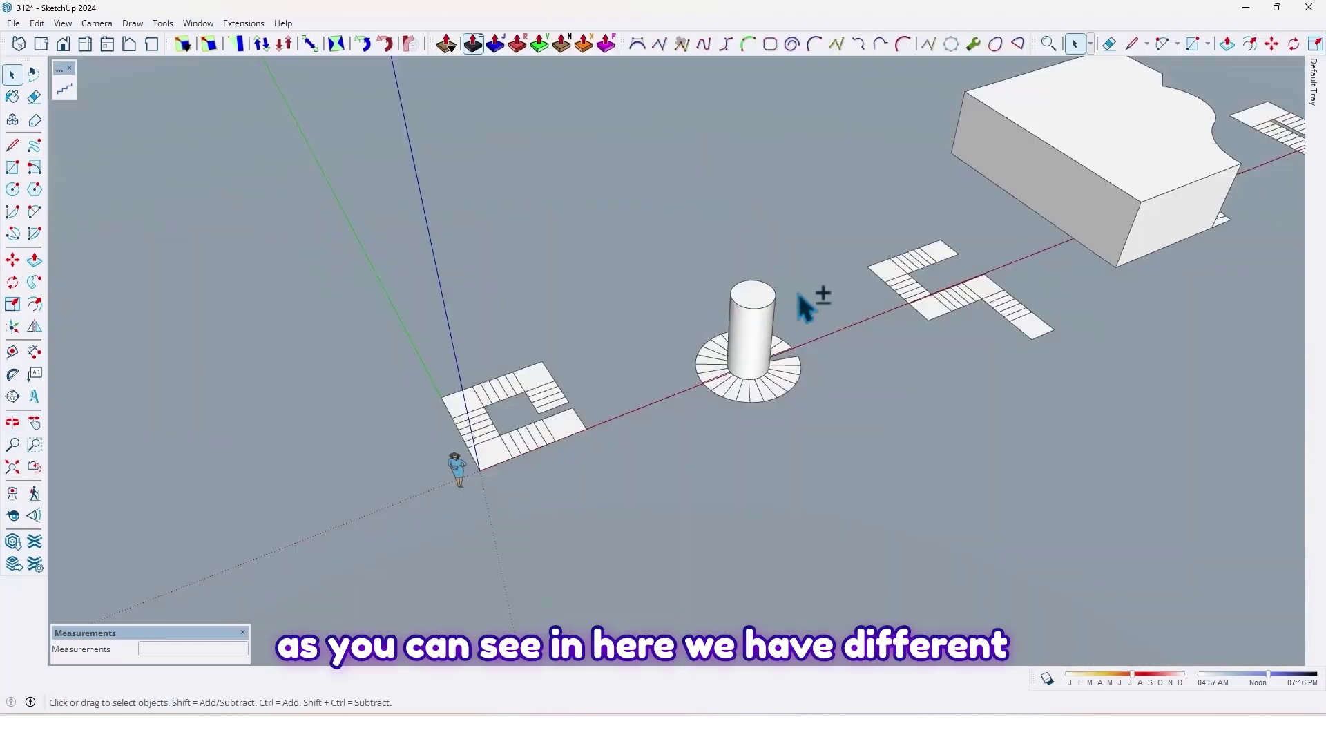
Look over the flat staircase plans along the red axis, ending at the square plan near the origin.
middle_drag(811, 287, 484, 239)
scroll(559, 270, down, 4)
middle_drag(795, 449, 838, 500)
scroll(838, 500, up, 2)
middle_drag(655, 406, 541, 358)
scroll(563, 351, up, 6)
middle_drag(674, 366, 491, 267)
scroll(636, 346, up, 2)
Select the whole square staircase plan and check the list of toolbars for s4u-Stair.
drag(303, 197, 760, 521)
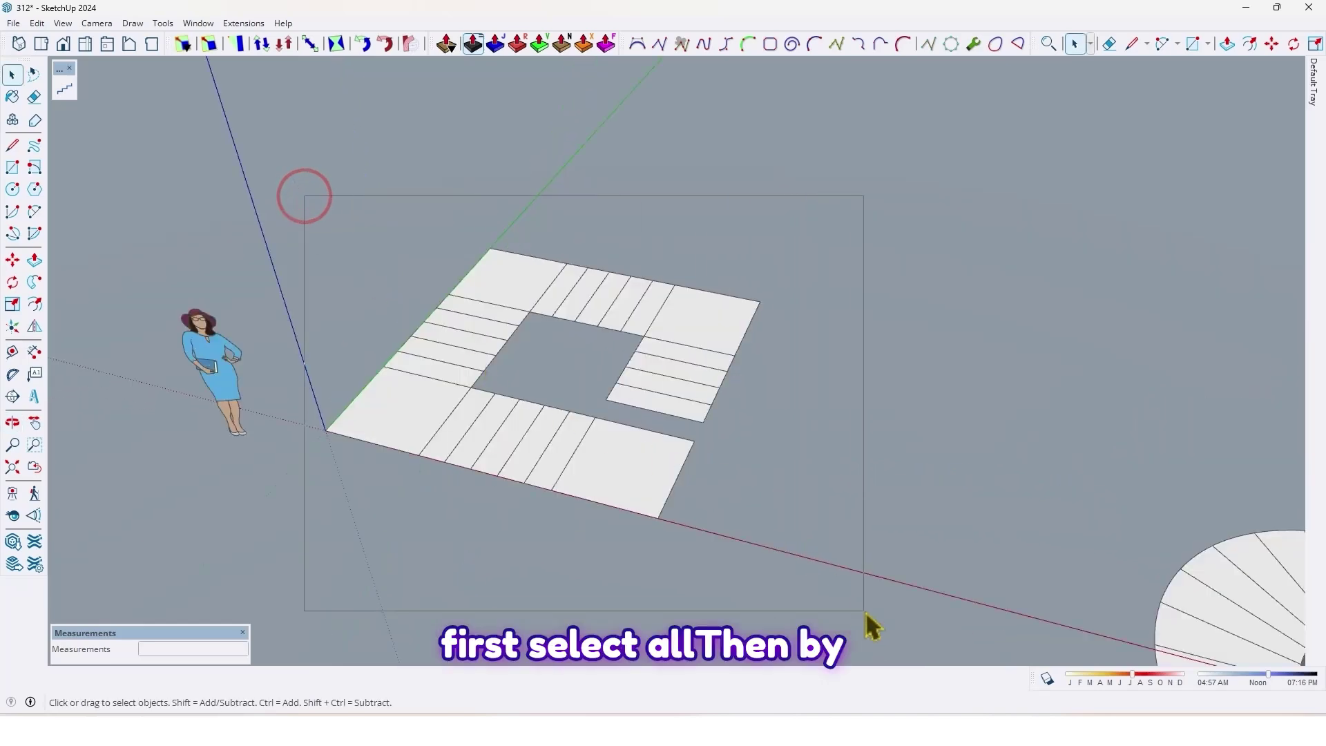
drag(872, 625, 874, 627)
middle_drag(681, 409, 571, 372)
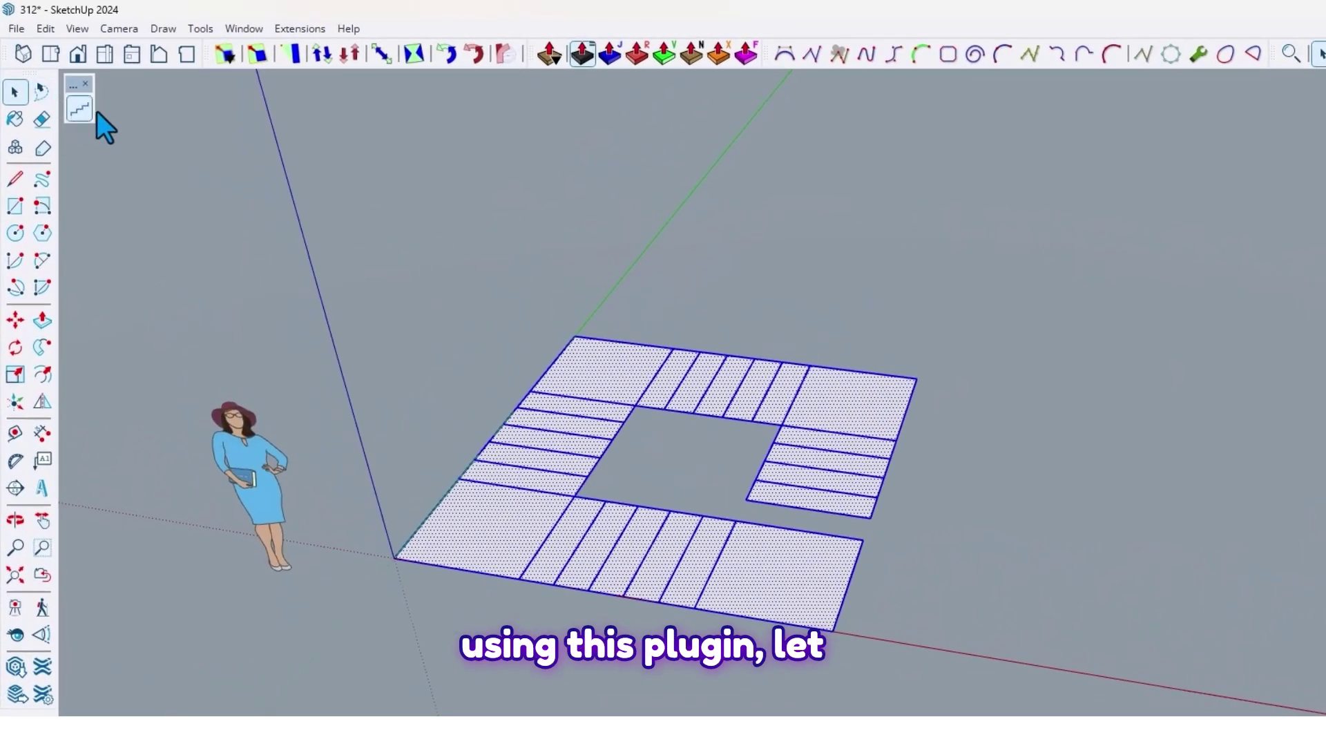
right_click(295, 52)
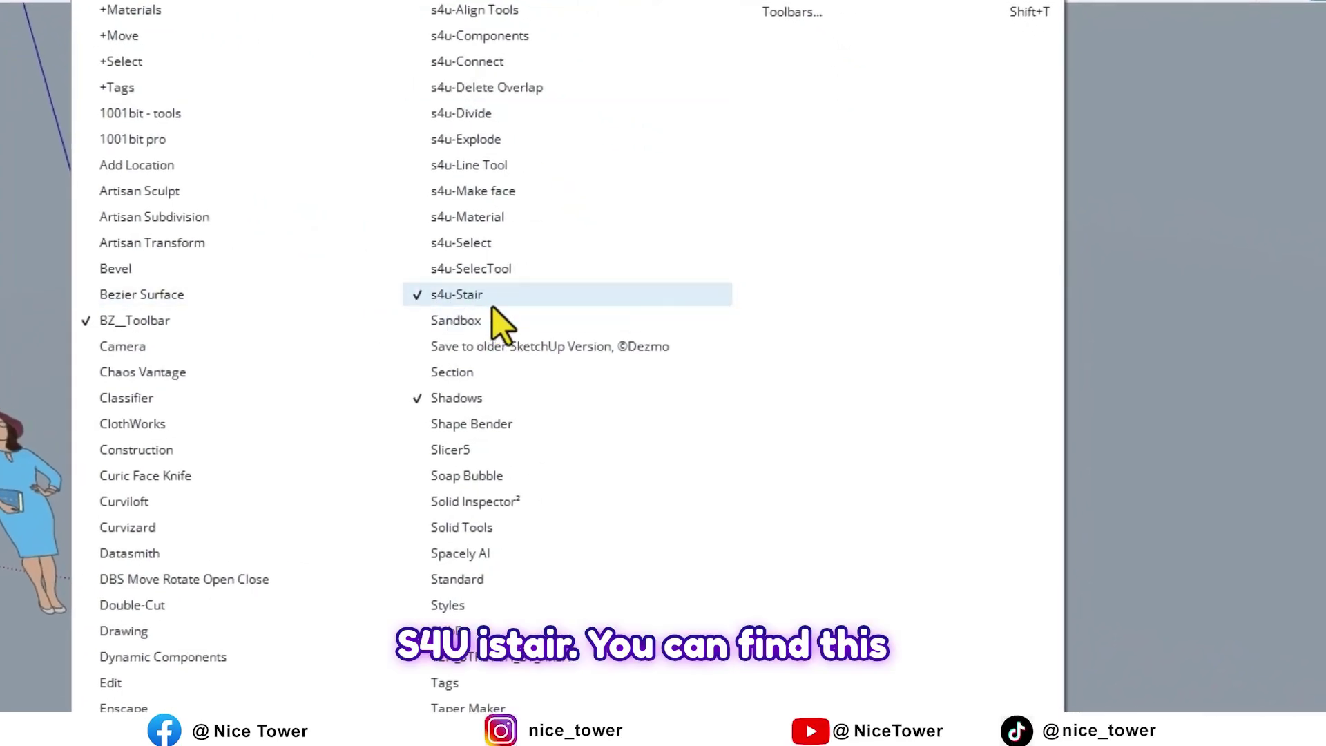
click(18, 196)
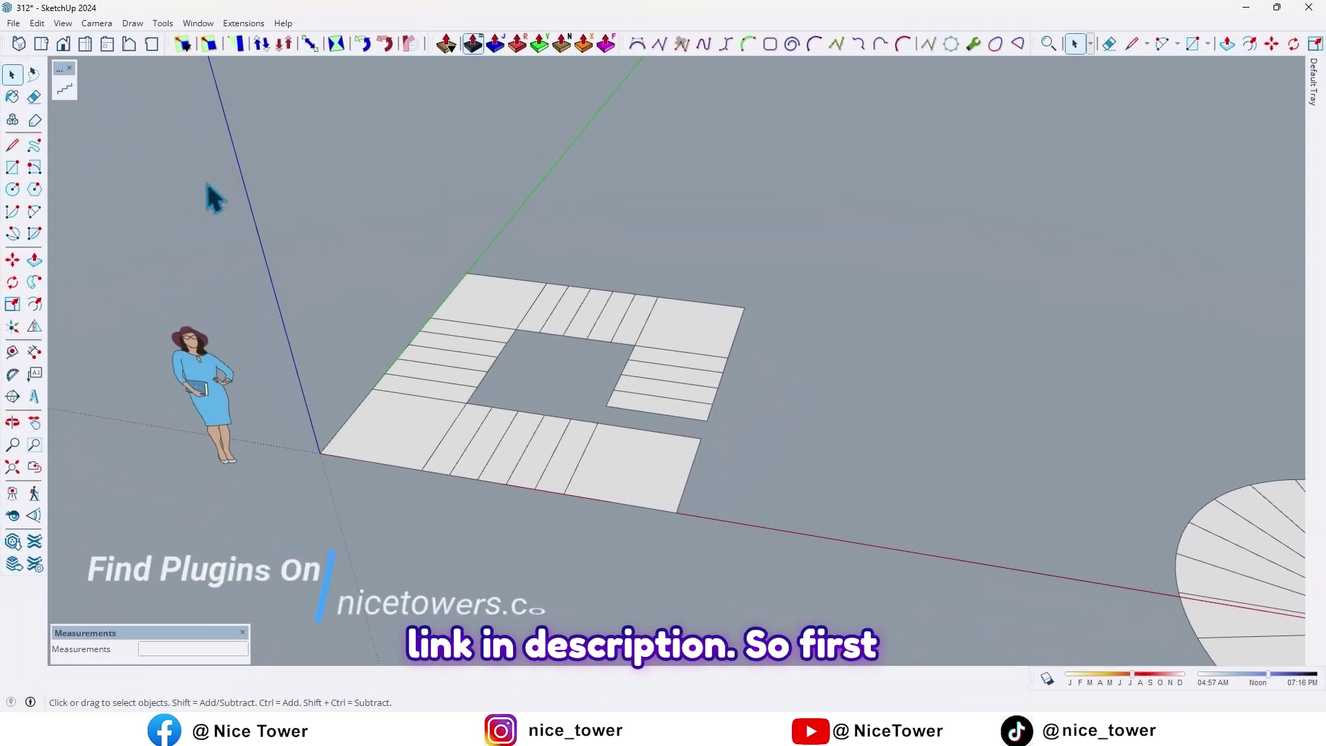
Select all faces of the square plan near the origin and preview a staircase on them with the s4u-Stair tool.
scroll(456, 465, down, 3)
scroll(455, 463, up, 2)
middle_drag(456, 449, 431, 401)
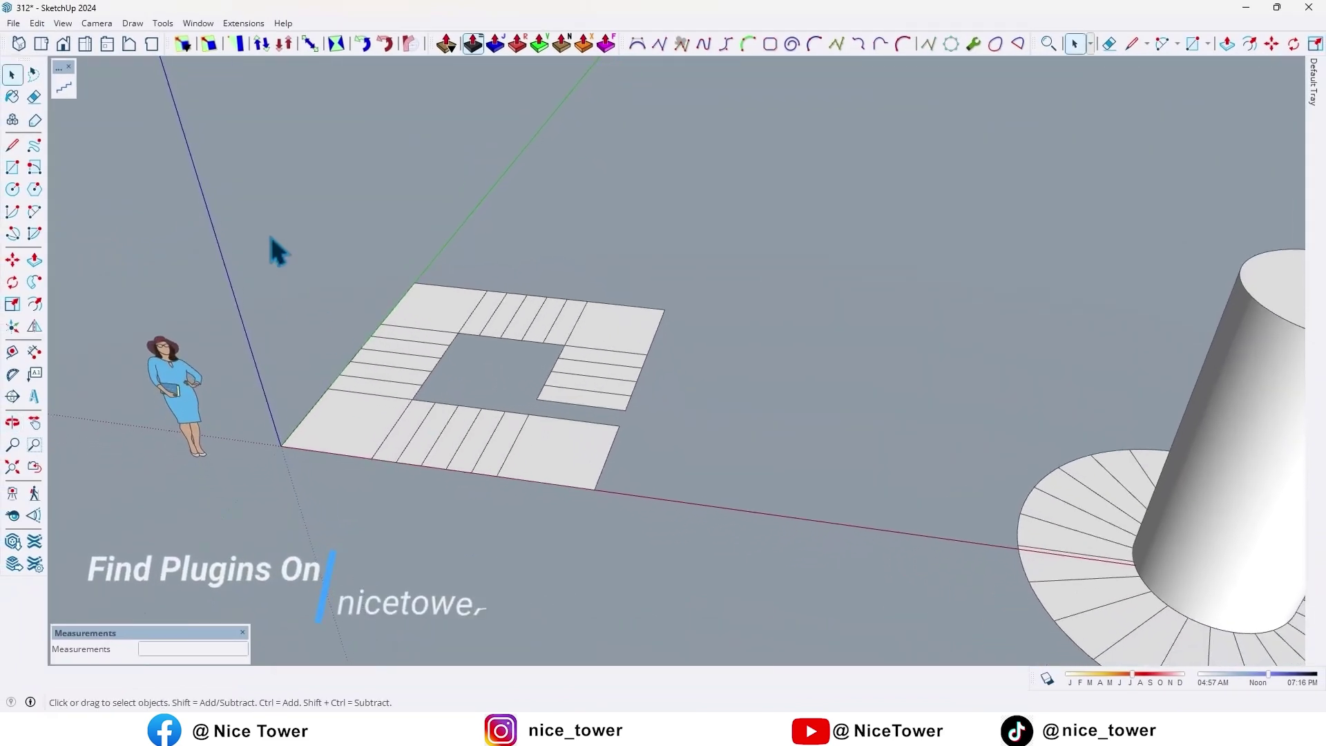
drag(758, 590, 753, 587)
middle_drag(525, 449, 446, 373)
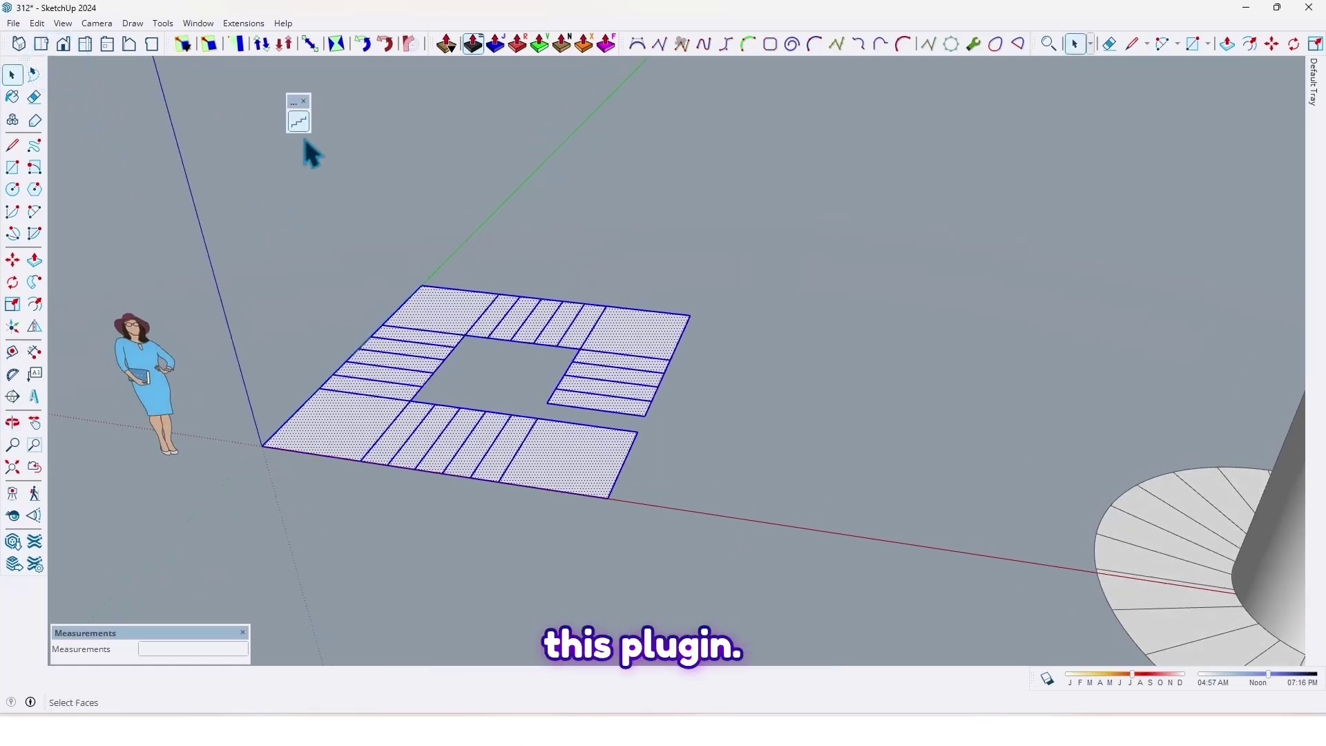
click(299, 122)
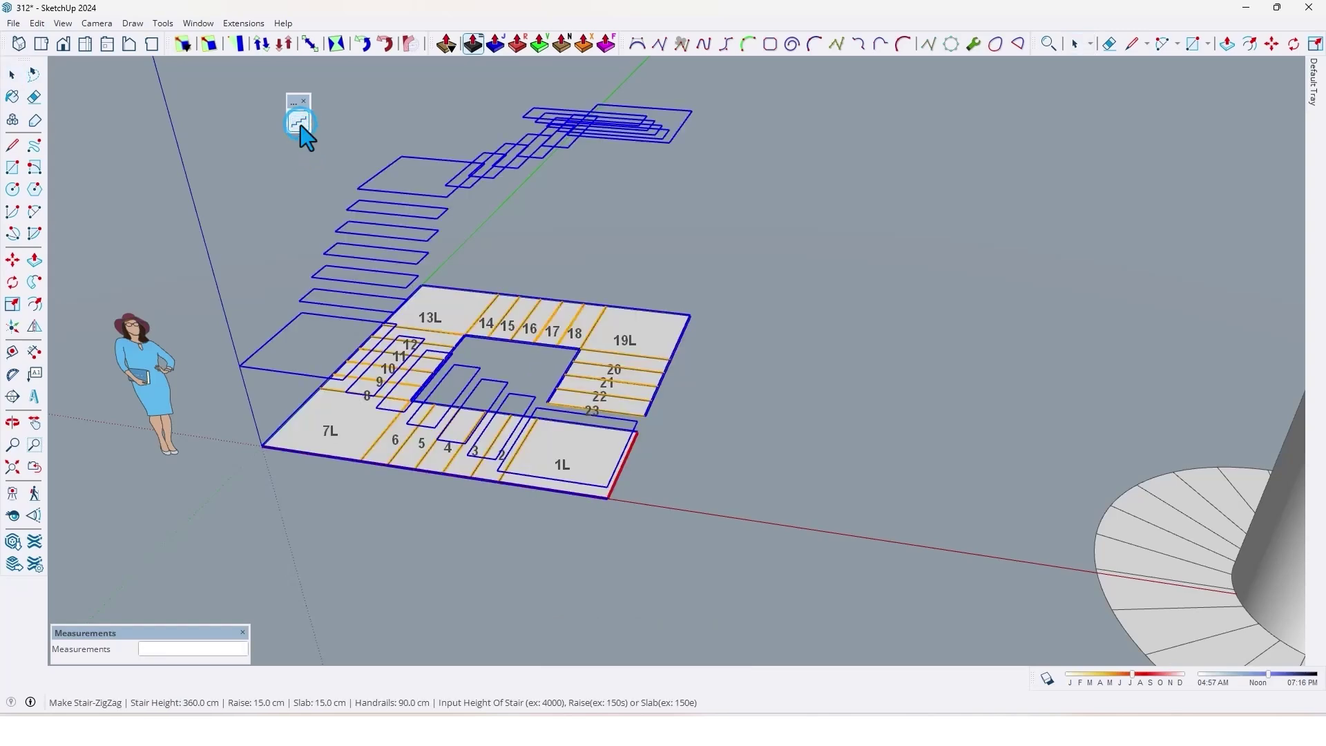
middle_drag(509, 310, 470, 380)
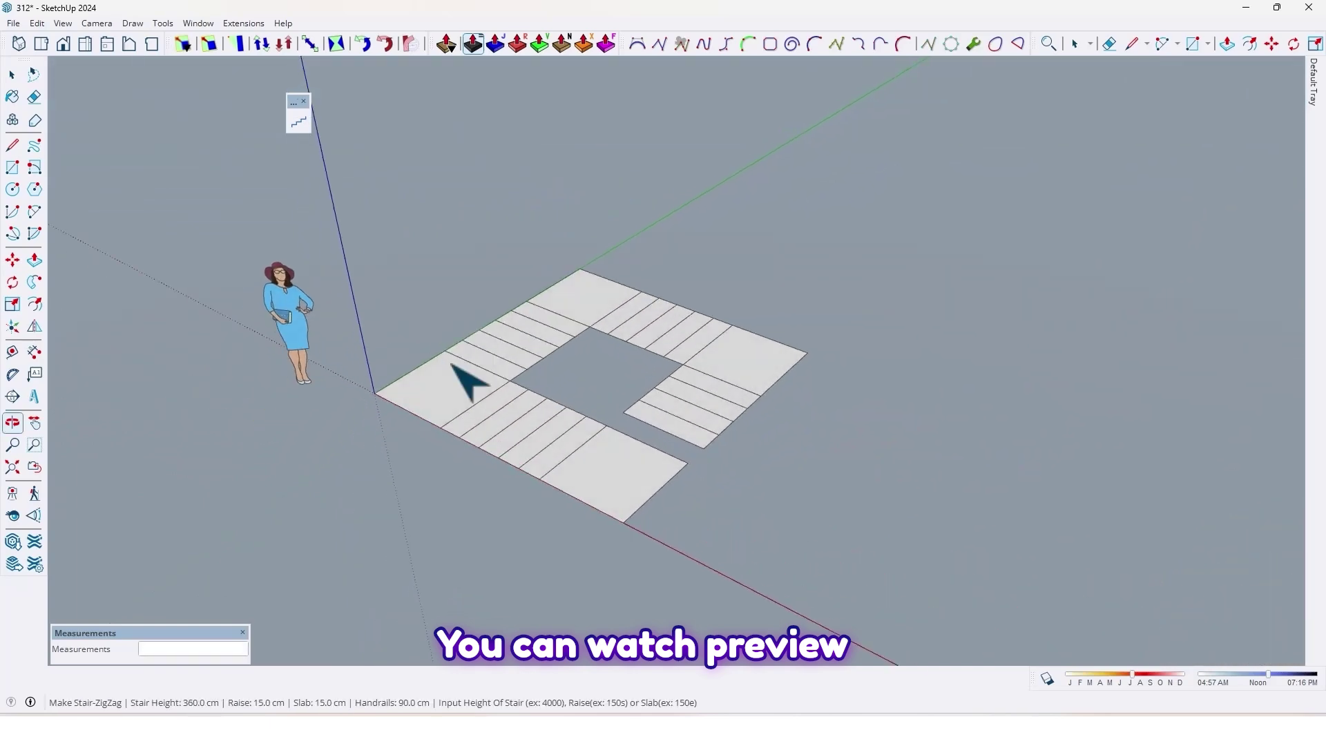
middle_drag(554, 297, 604, 334)
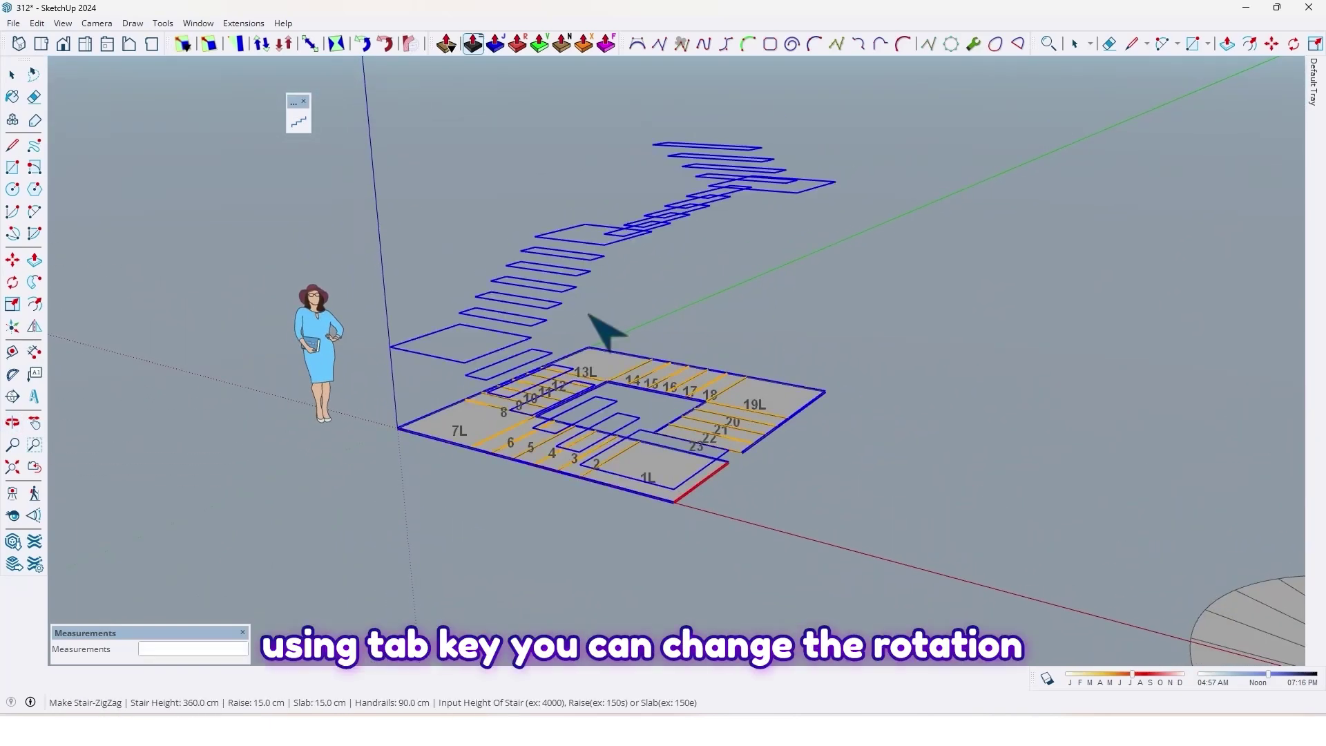
Cycle the staircase's starting side, ending with the first step at the open end of the short four-tread flight.
key(Tab)
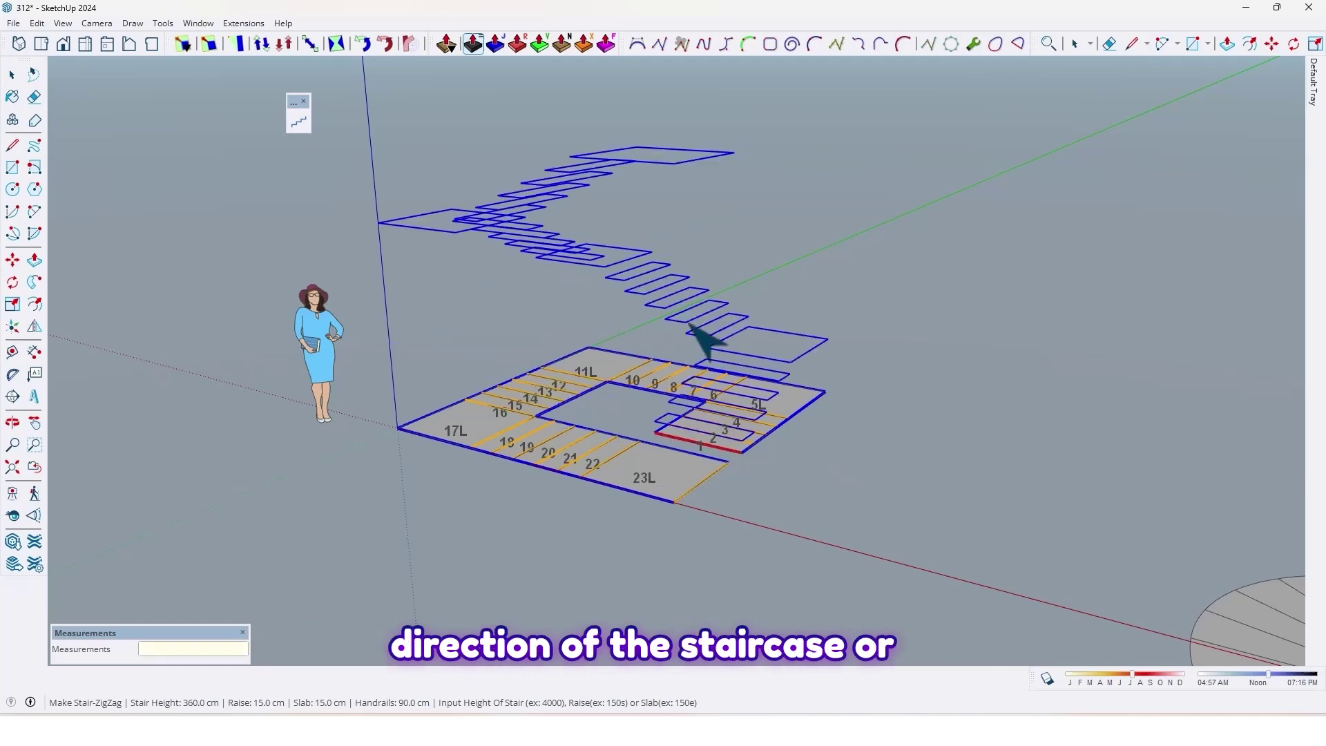
middle_drag(617, 318, 772, 343)
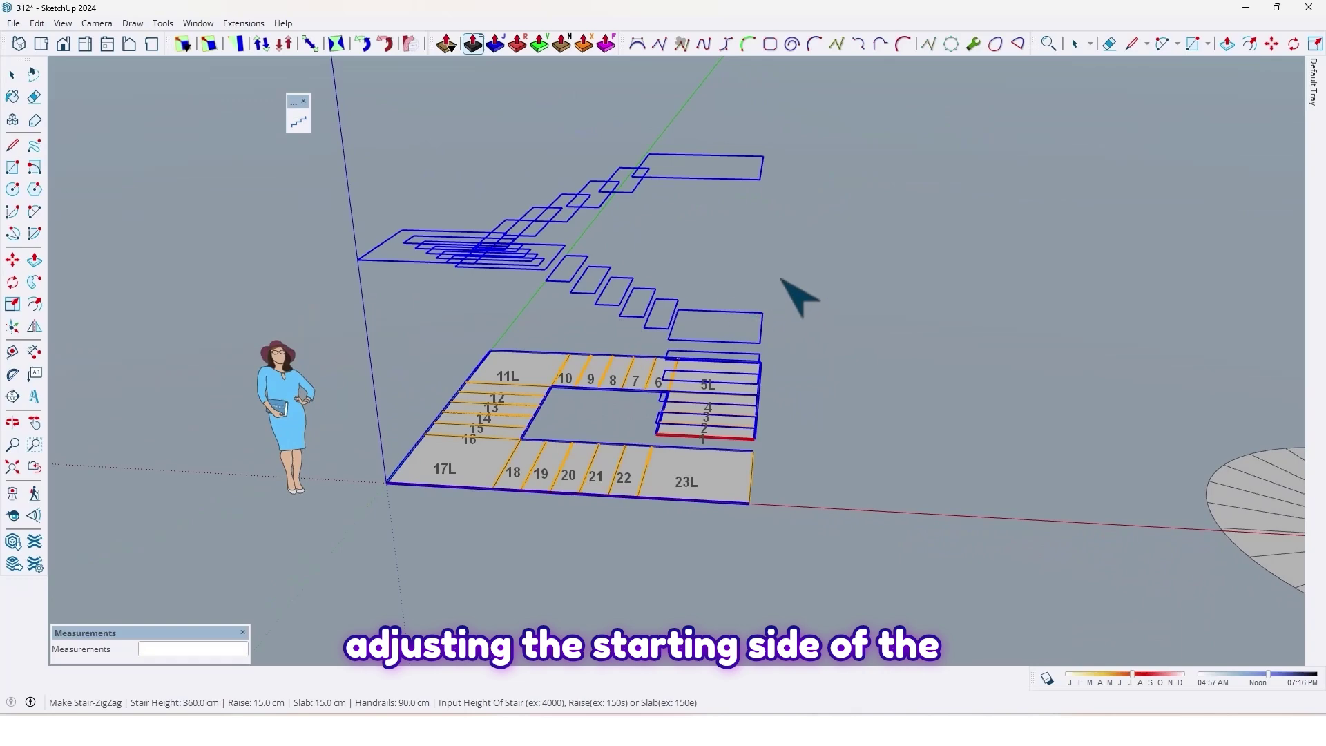
middle_drag(781, 280, 702, 269)
key(Tab)
key(Tab)
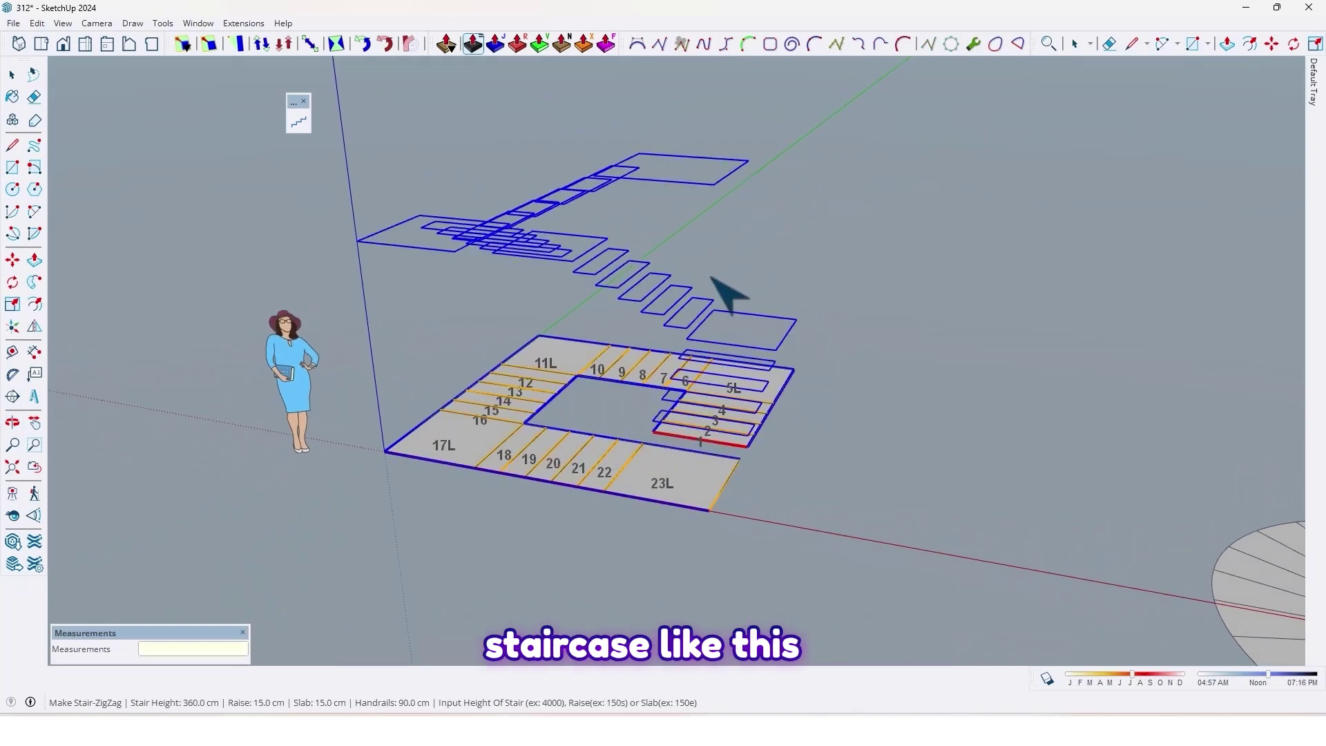
key(Tab)
key(Tab)
key(Tab)
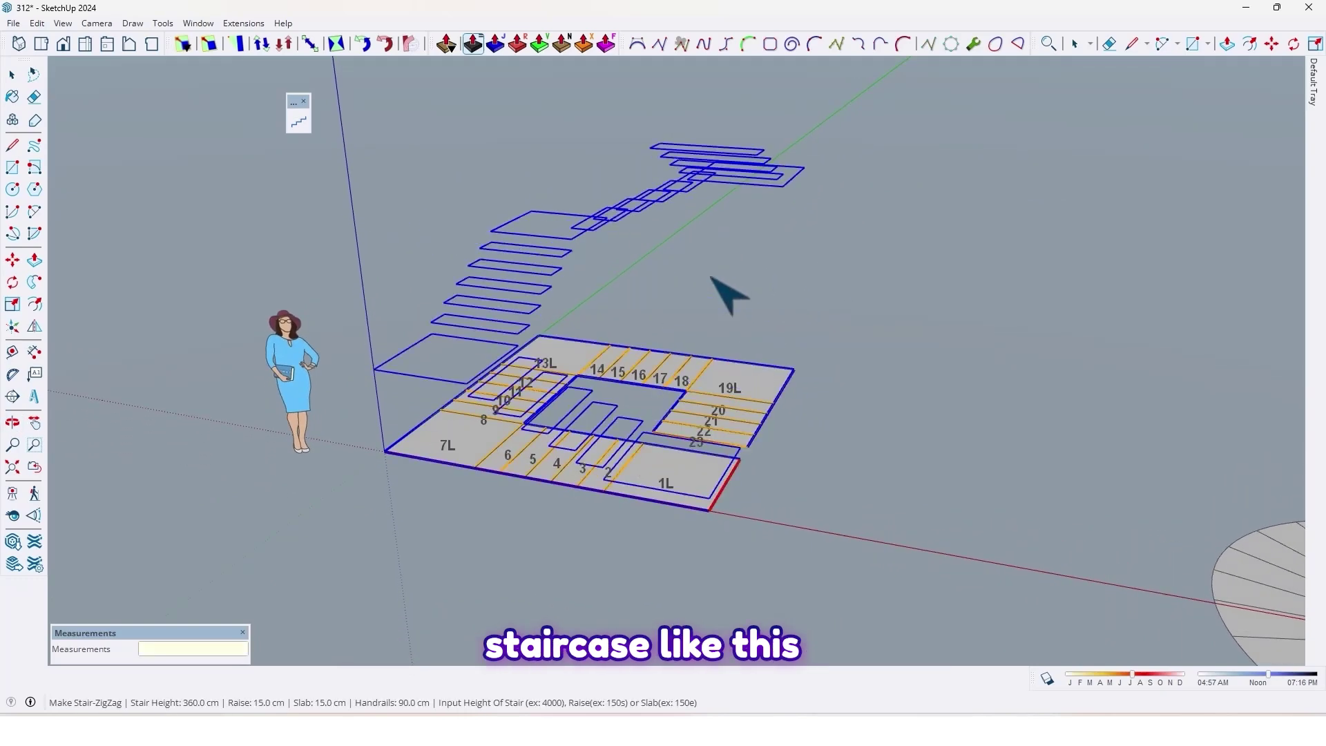
key(Tab)
scroll(710, 277, down, 2)
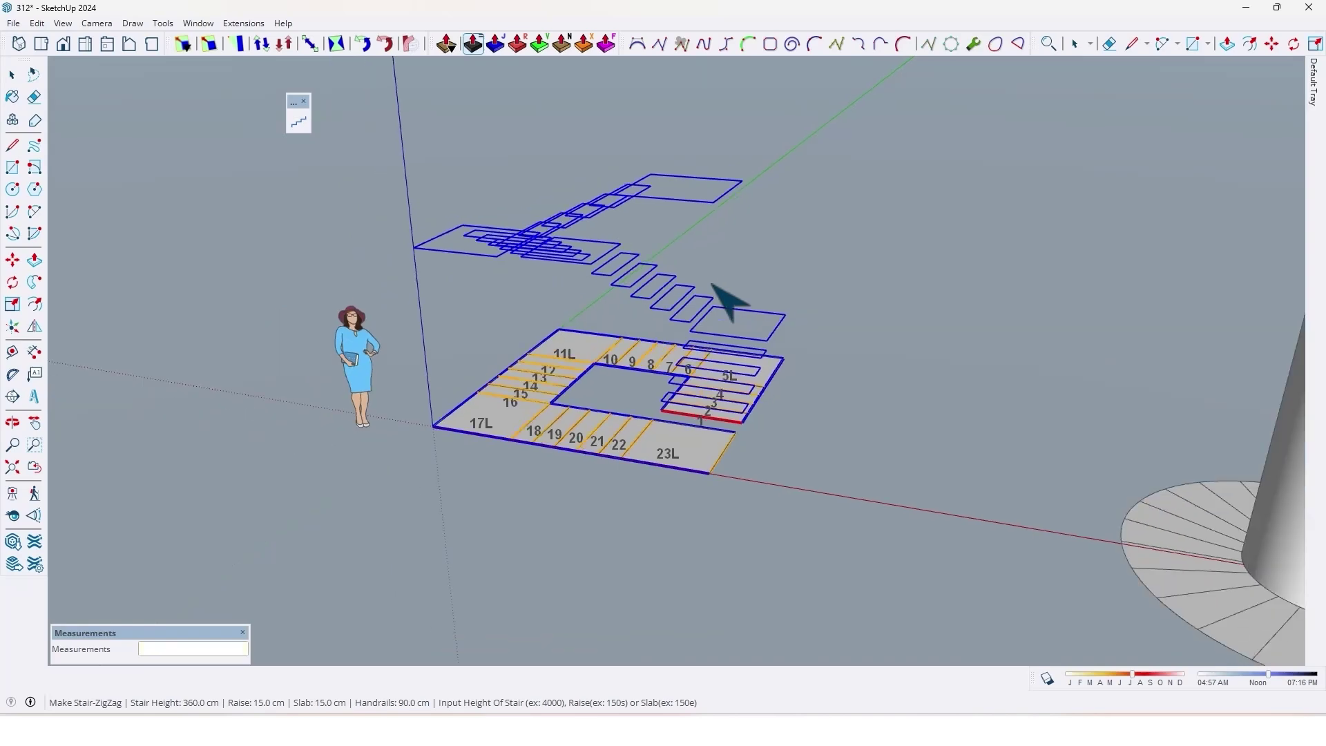
scroll(665, 278, up, 2)
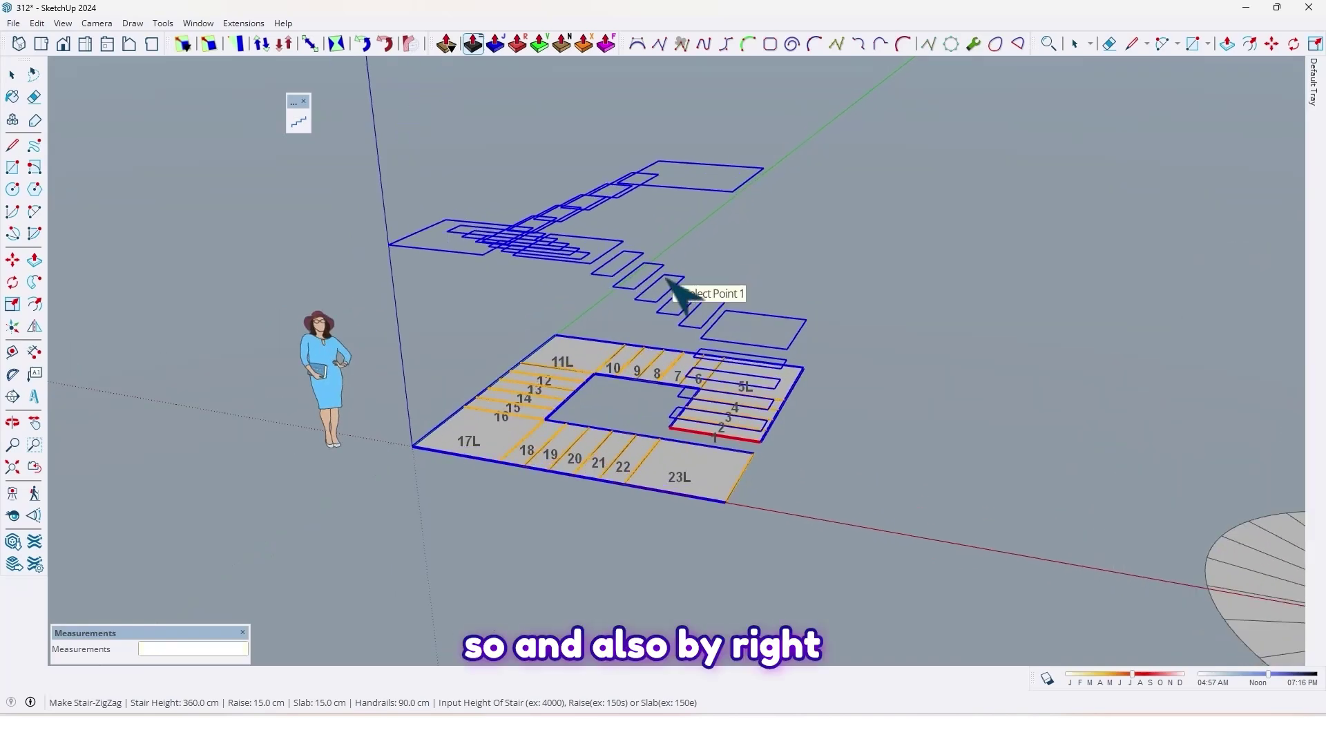
Accept the stair parameters with 15 cm raise, 15 cm slab, 90 cm handrail and 5 cm offset, and generate the ZigZag staircase.
right_click(565, 246)
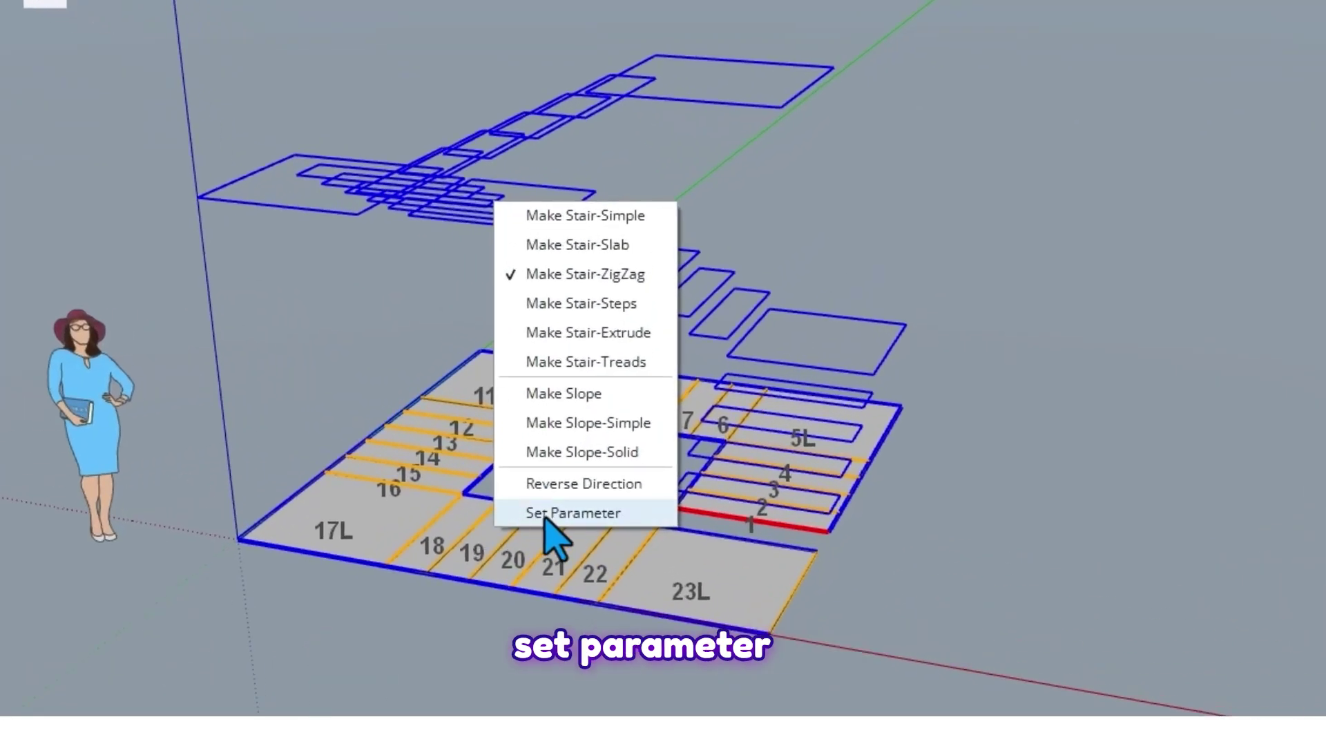
click(566, 513)
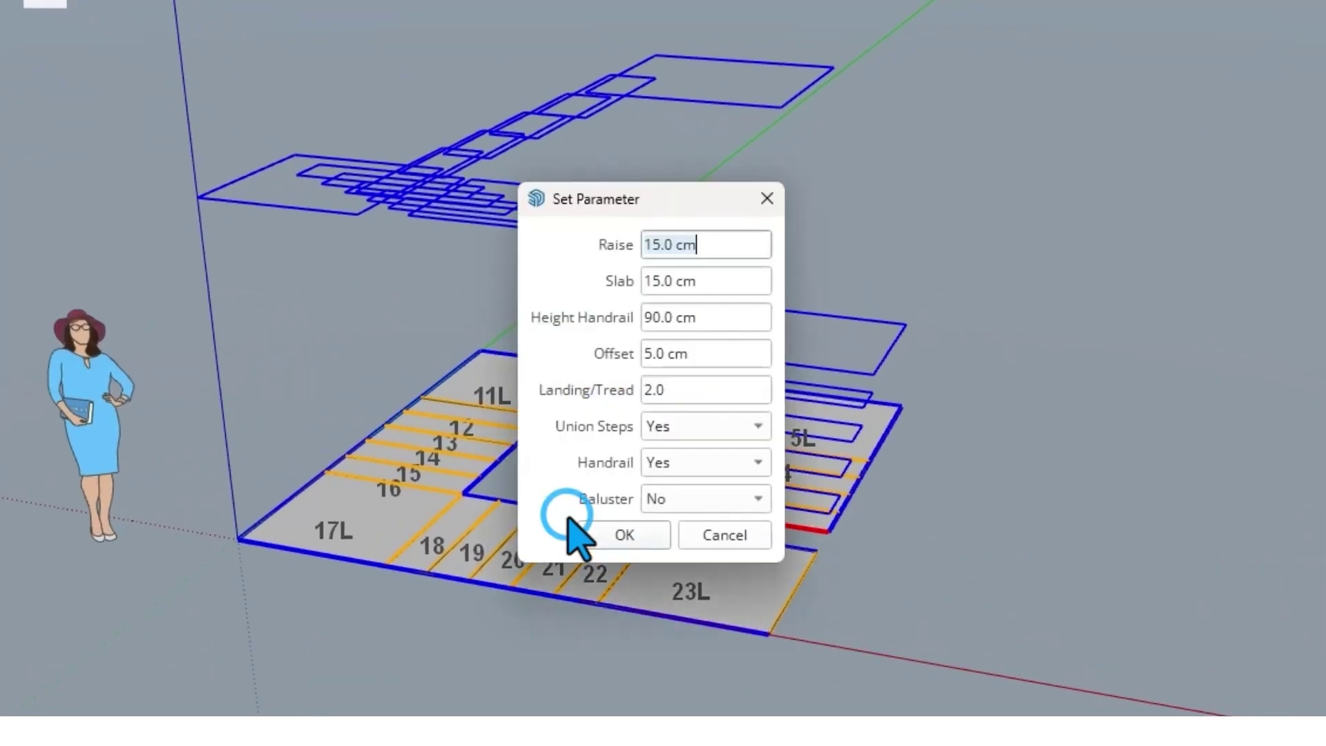
drag(719, 250, 632, 255)
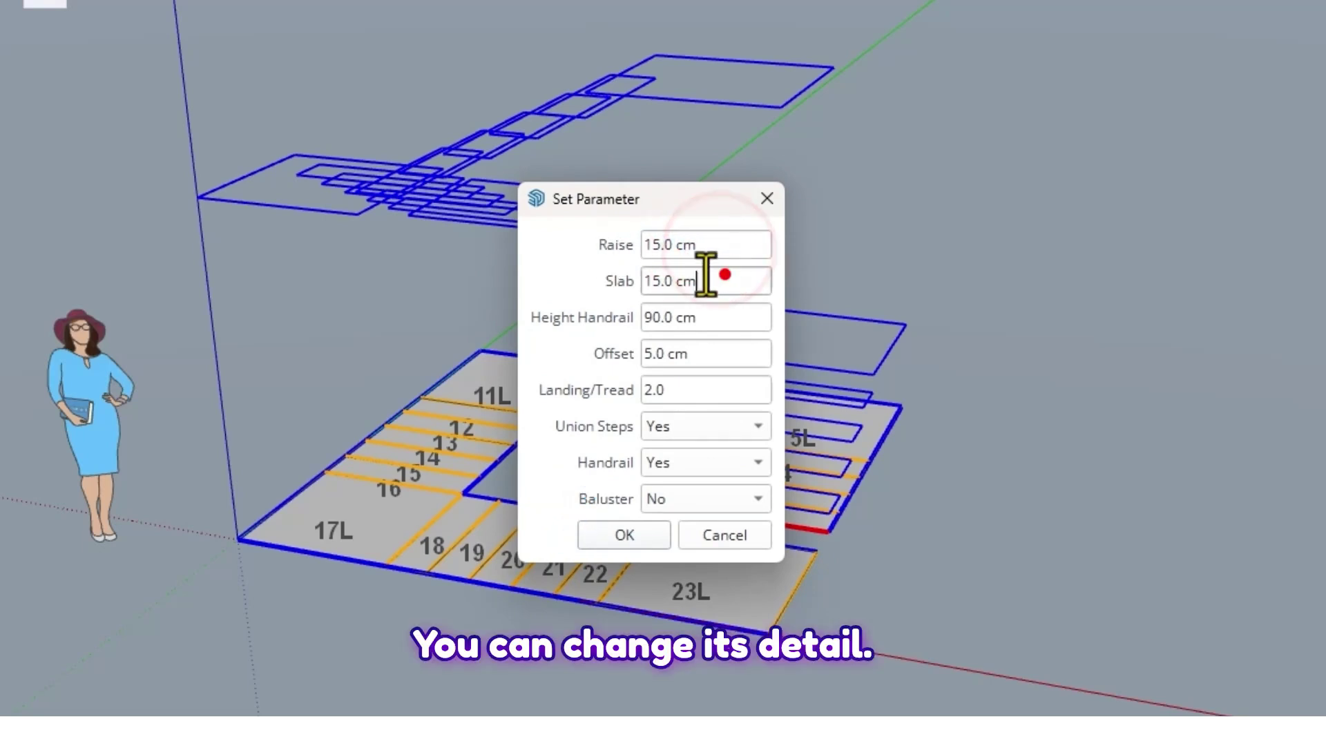
click(598, 541)
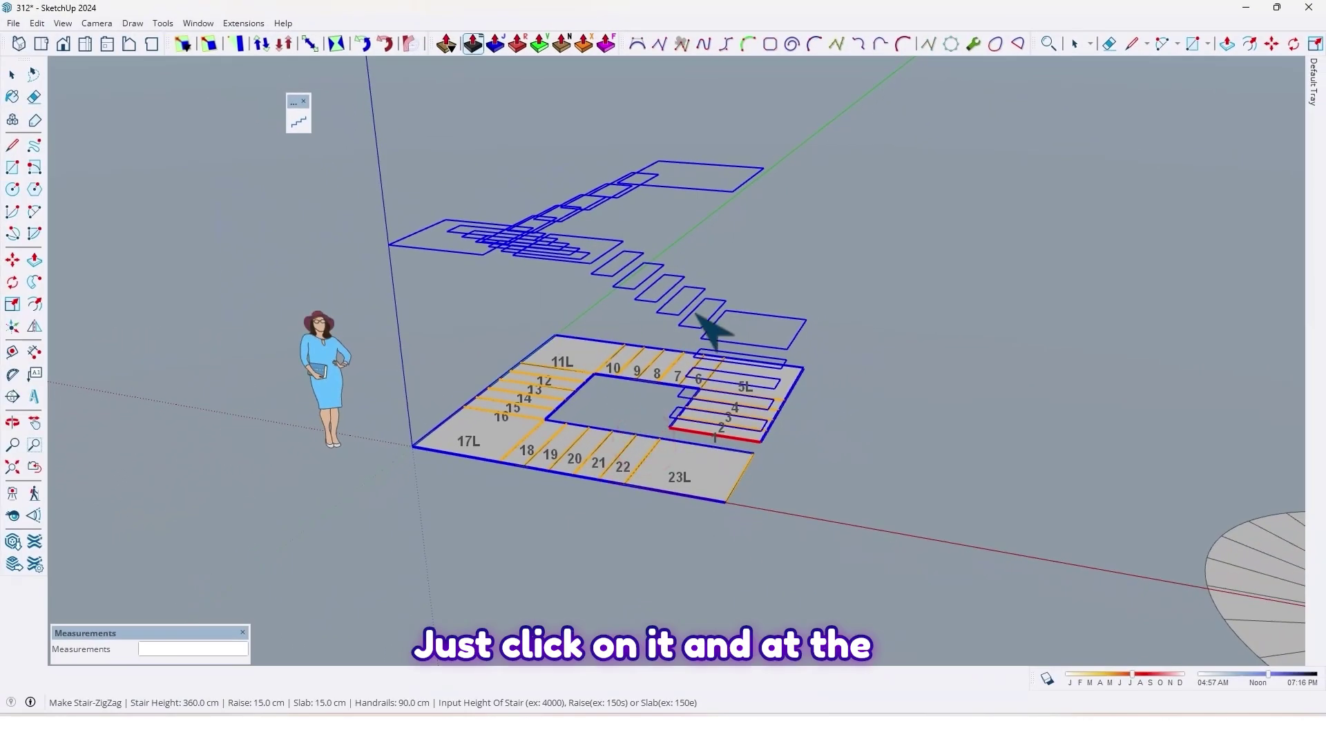
middle_drag(715, 332, 619, 280)
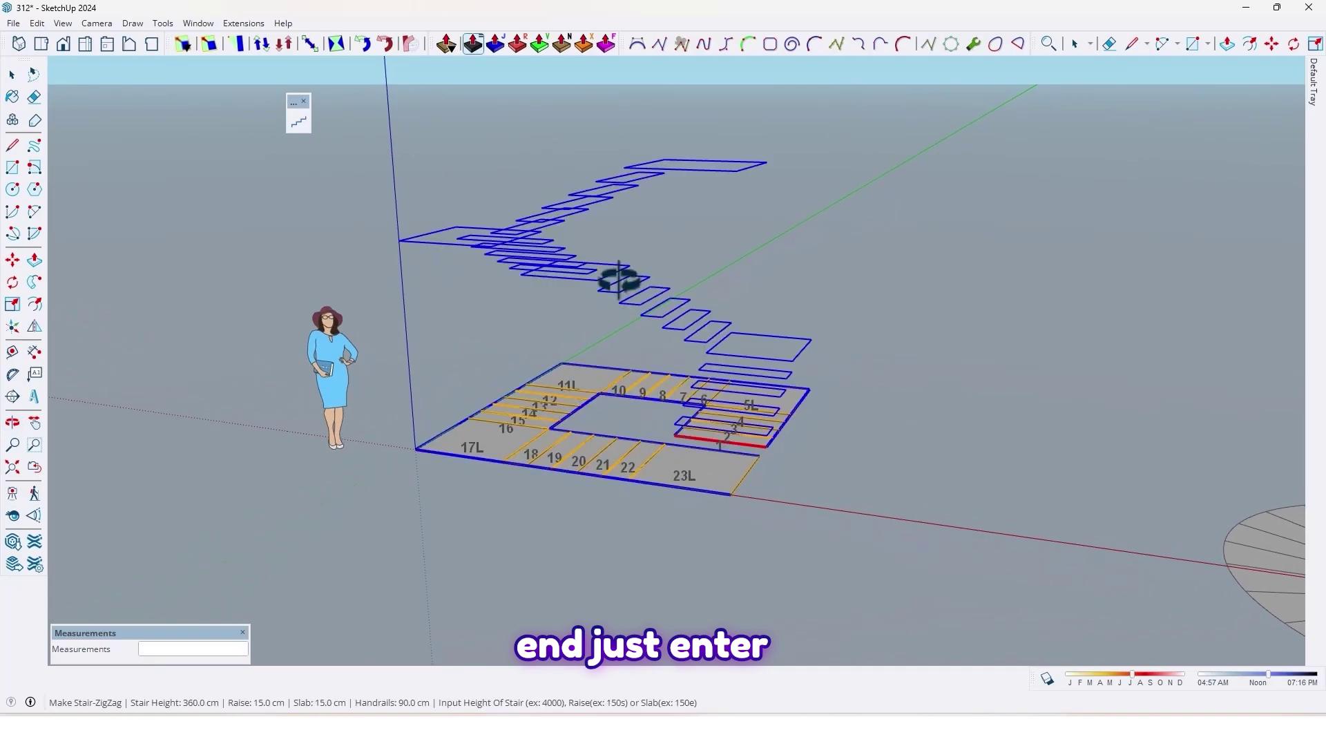
key(Return)
middle_drag(618, 280, 523, 384)
Copy the selected square plan to the empty area in front of the generated staircase.
key(m)
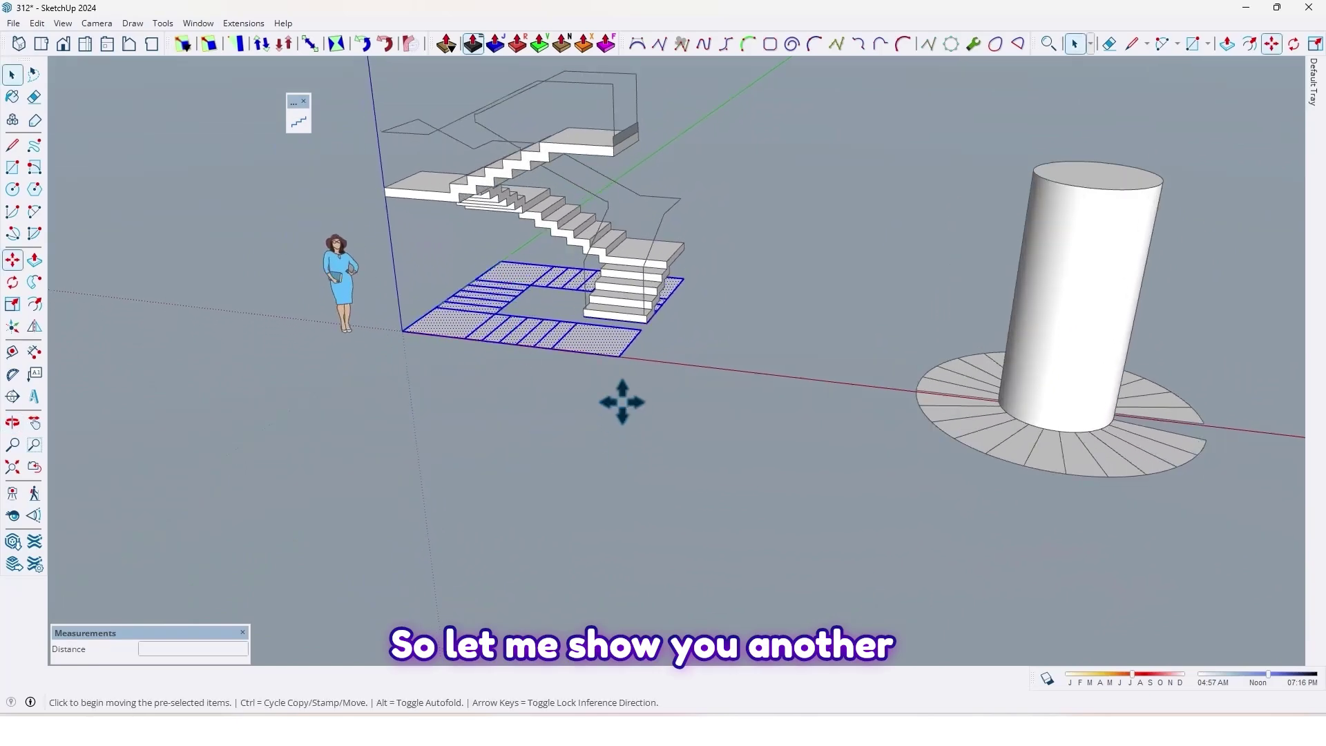
click(636, 392)
key(ctrl)
middle_drag(553, 504, 668, 499)
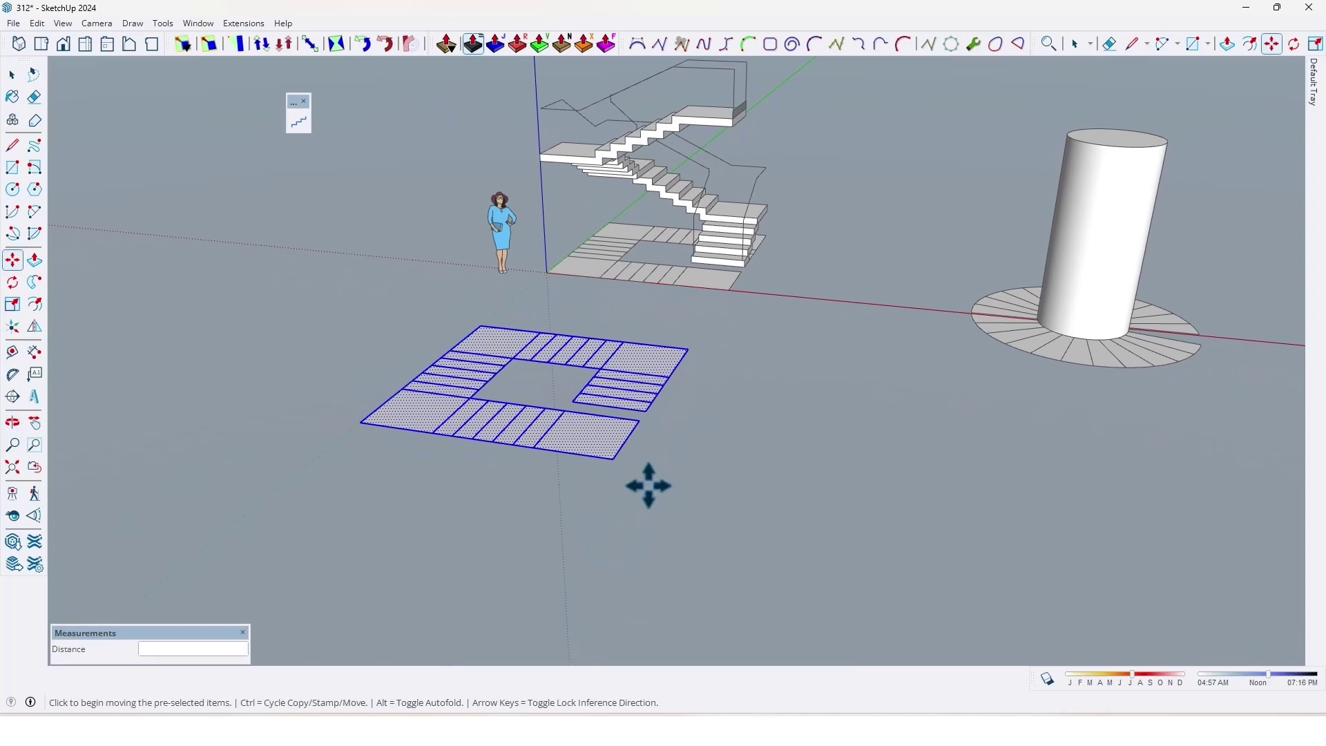
Generate a Stair-Steps staircase on the copied square plan, inspect it, and undo it.
click(301, 130)
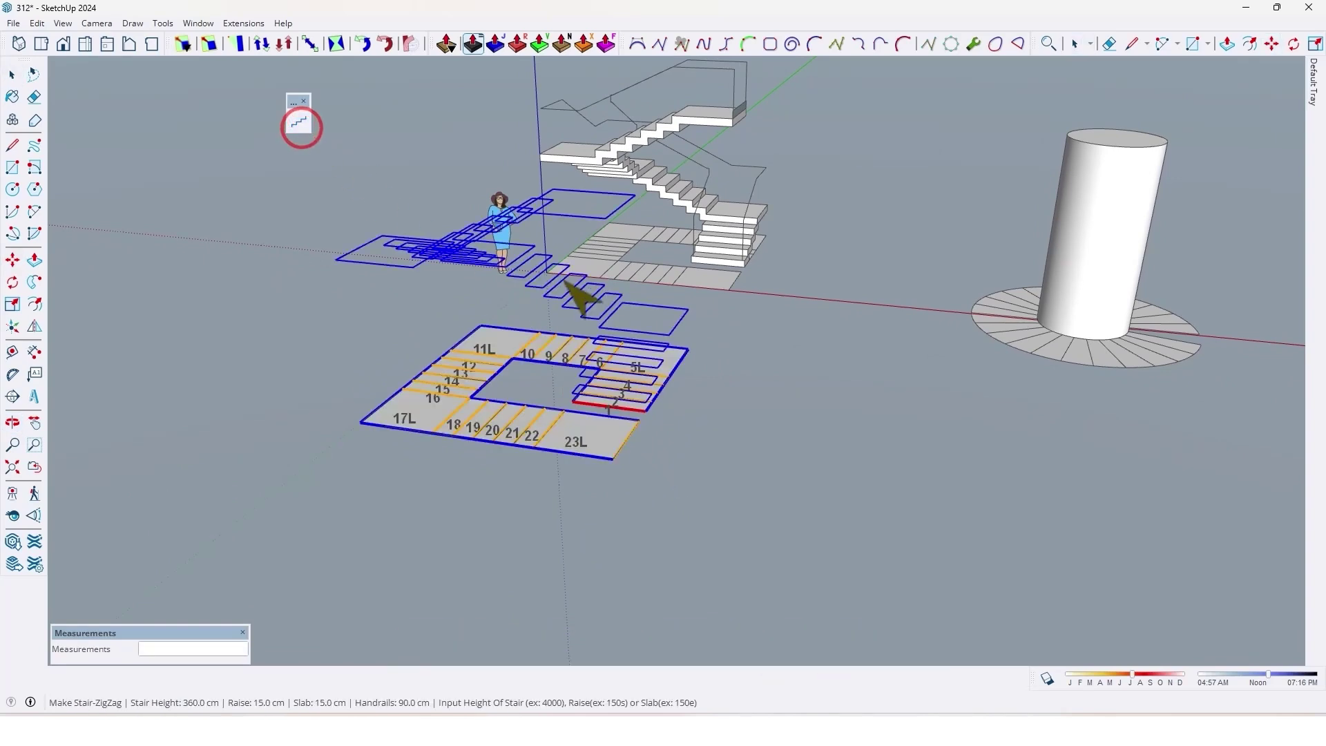
middle_drag(630, 315, 586, 336)
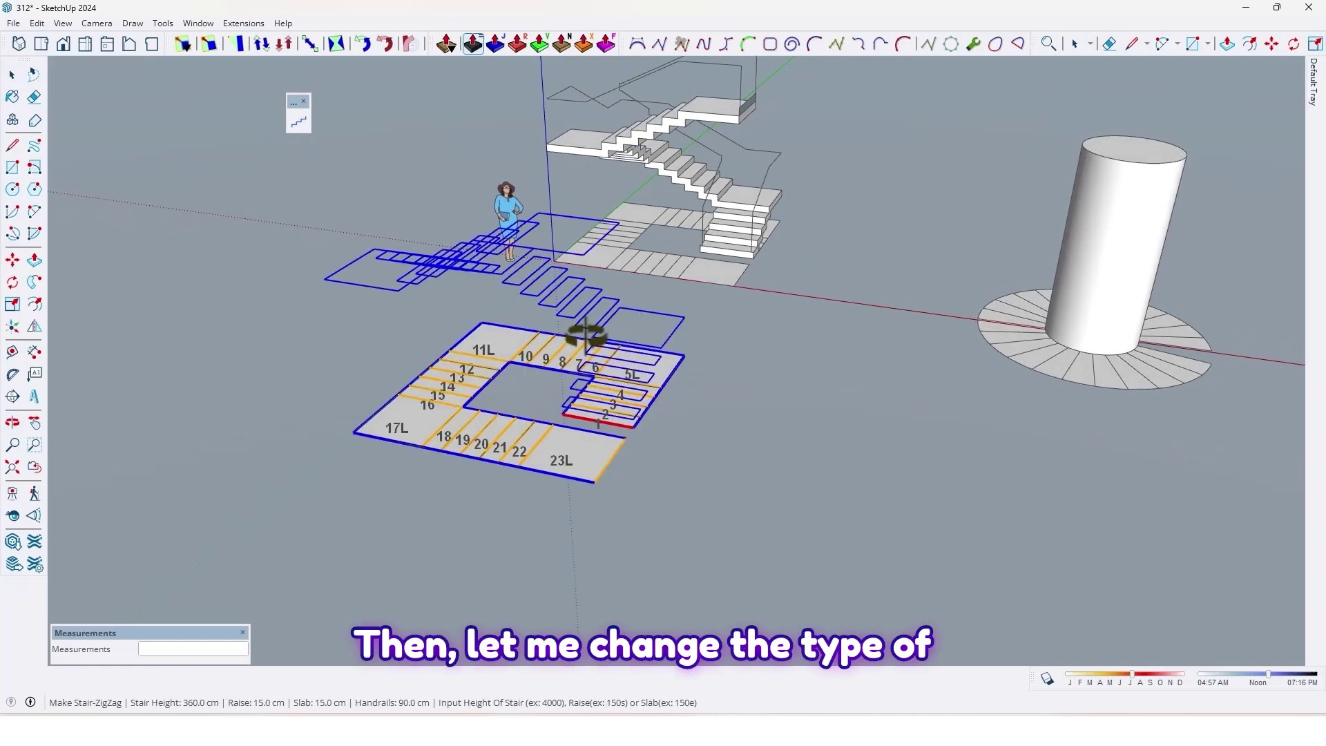
right_click(538, 259)
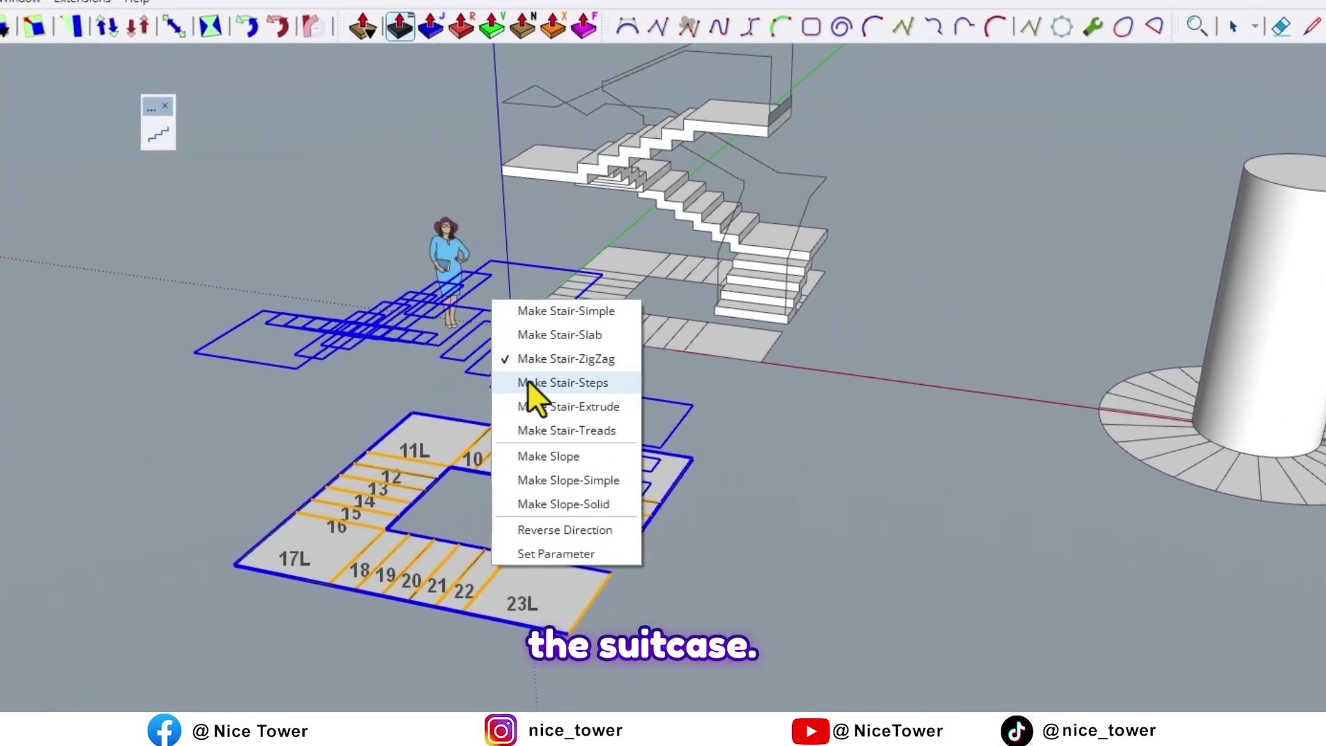
click(515, 381)
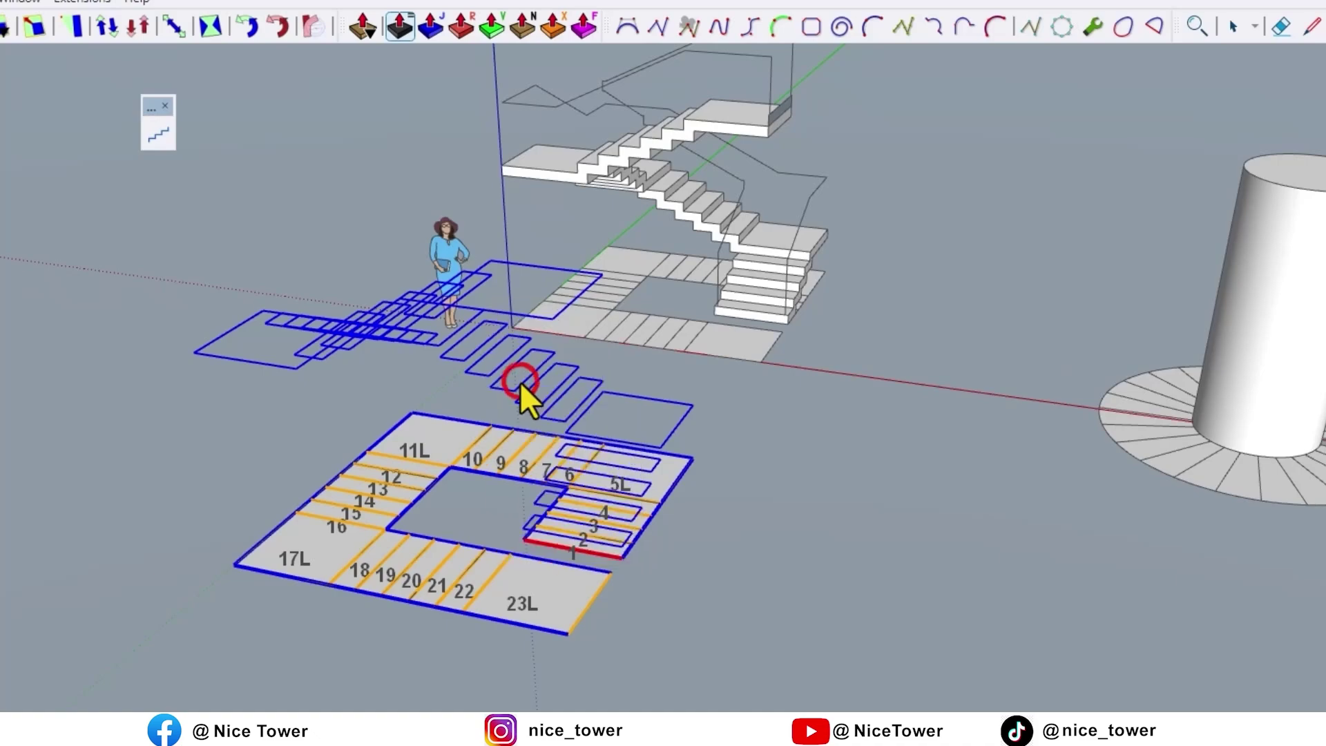
key(Return)
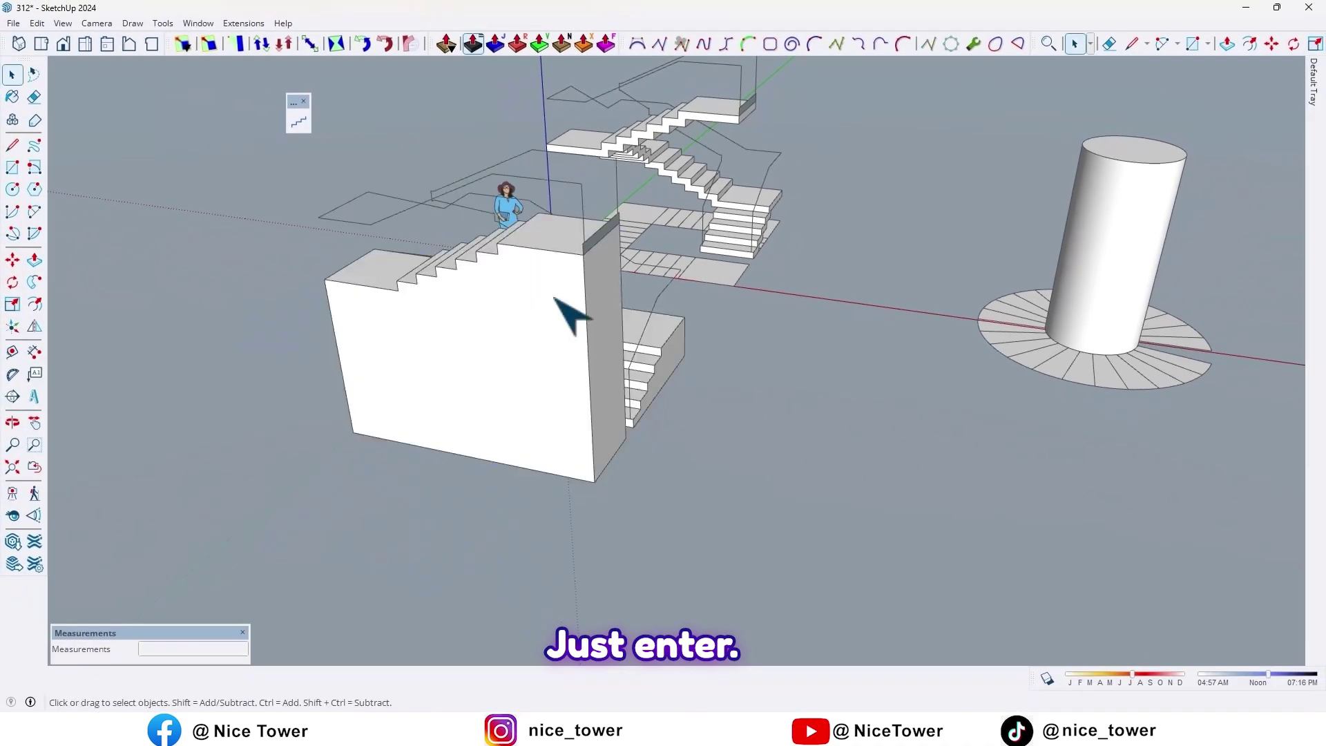
middle_drag(492, 330, 236, 305)
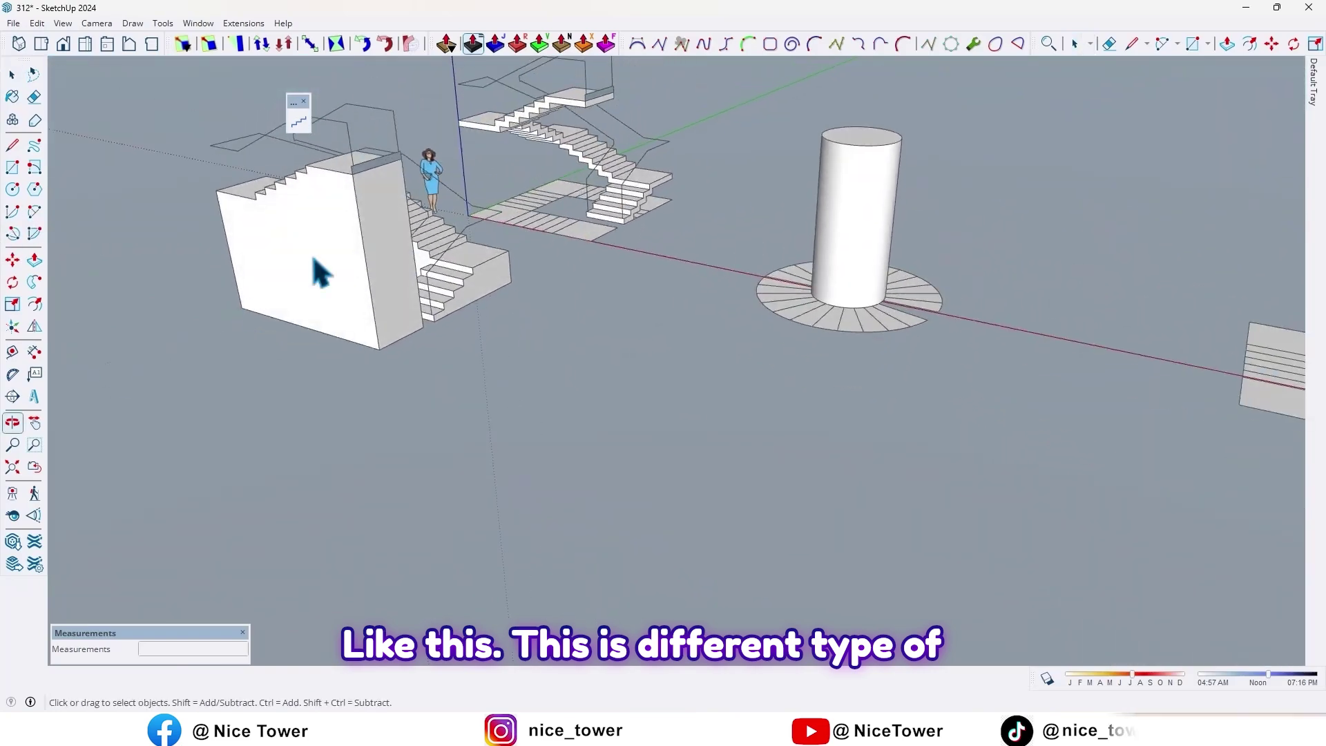
scroll(317, 268, up, 2)
shift+middle_drag(380, 259, 515, 287)
scroll(497, 276, down, 2)
scroll(497, 255, up, 3)
scroll(514, 282, up, 1)
key(ctrl+z)
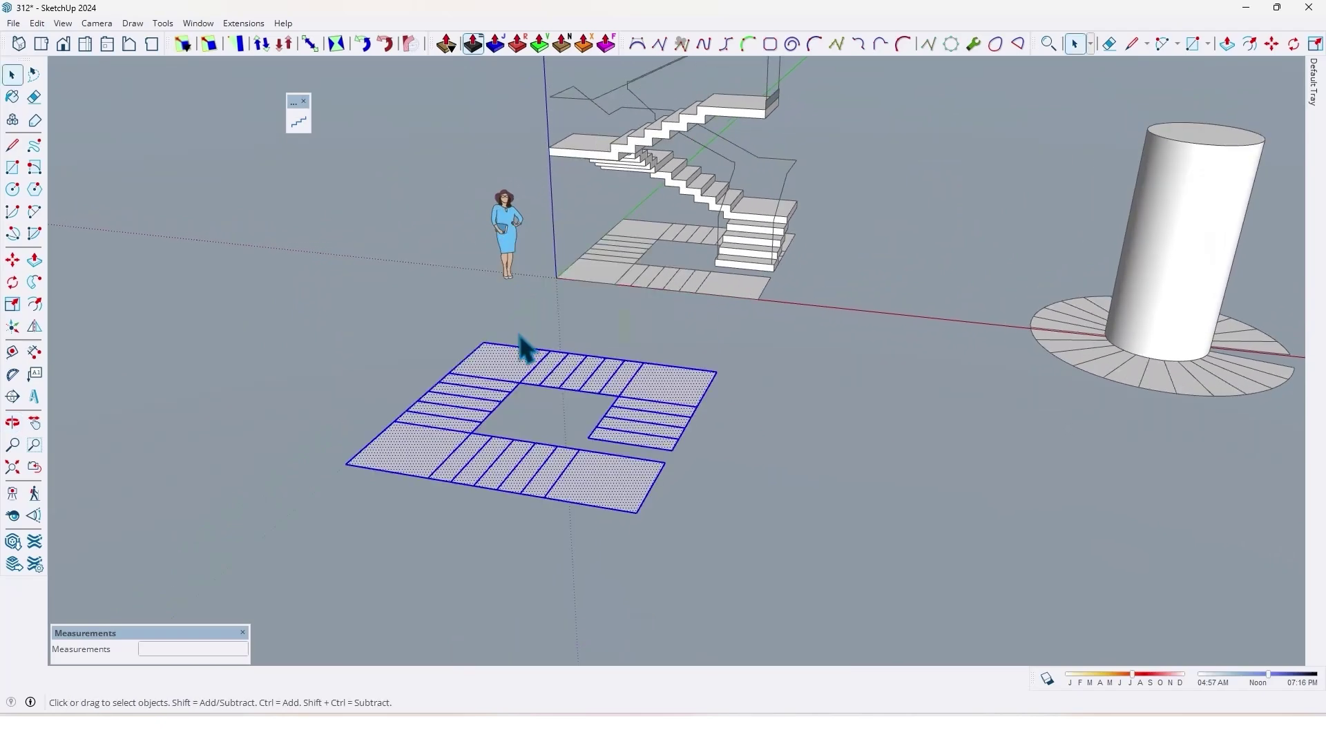
Generate a staircase of the Make Stair-Slab type on the copied square plan.
click(301, 128)
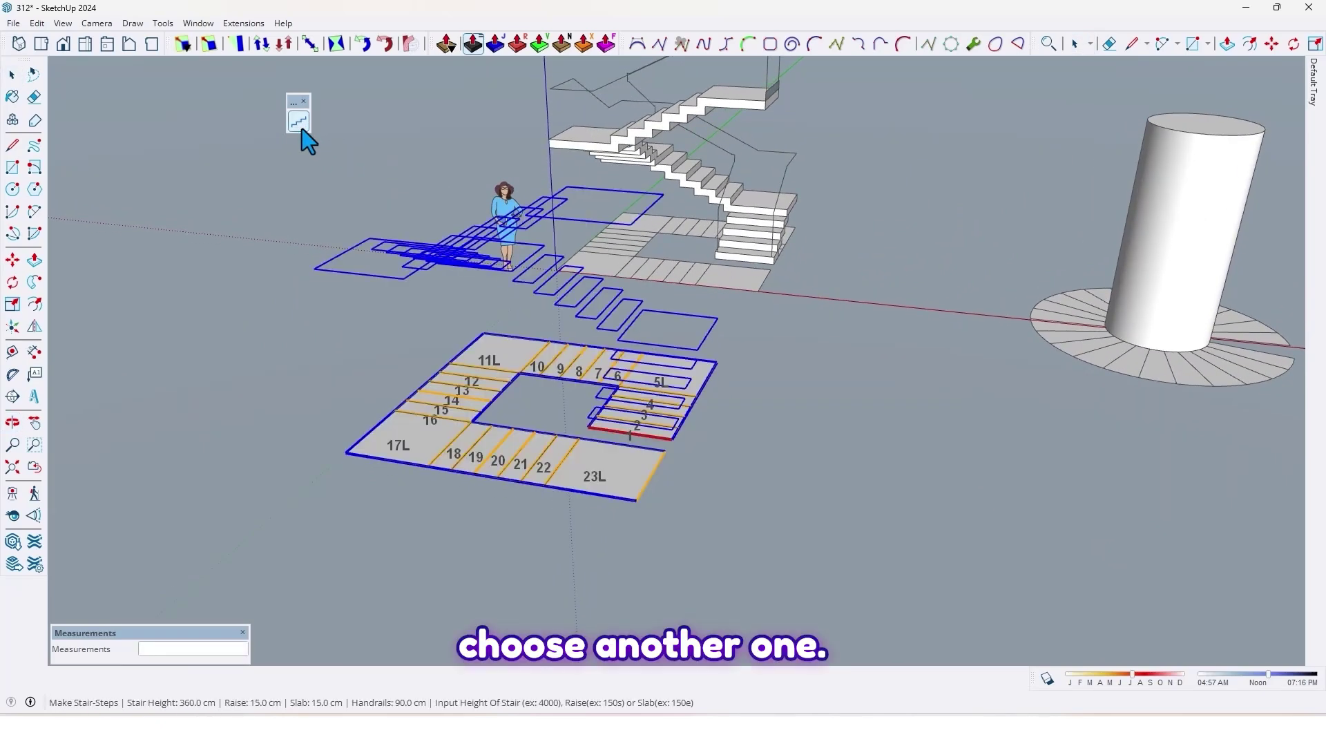
right_click(500, 236)
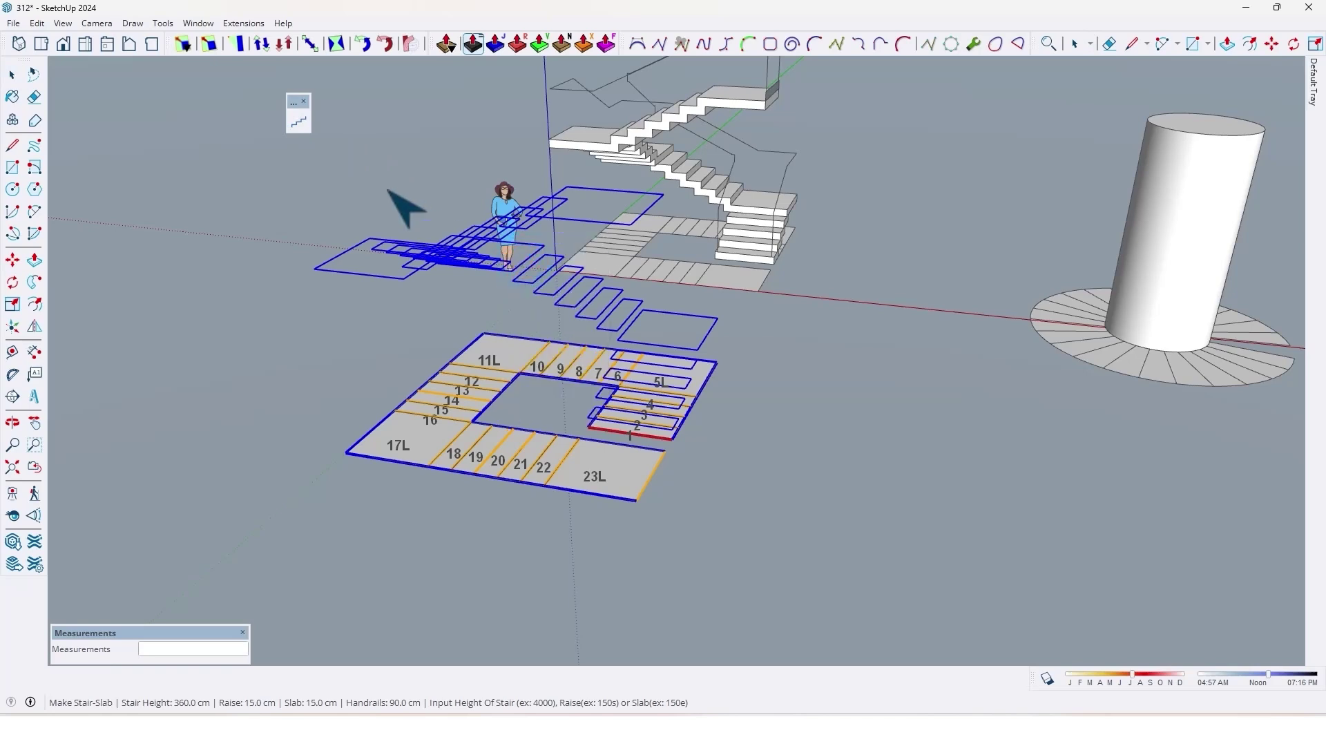
key(Return)
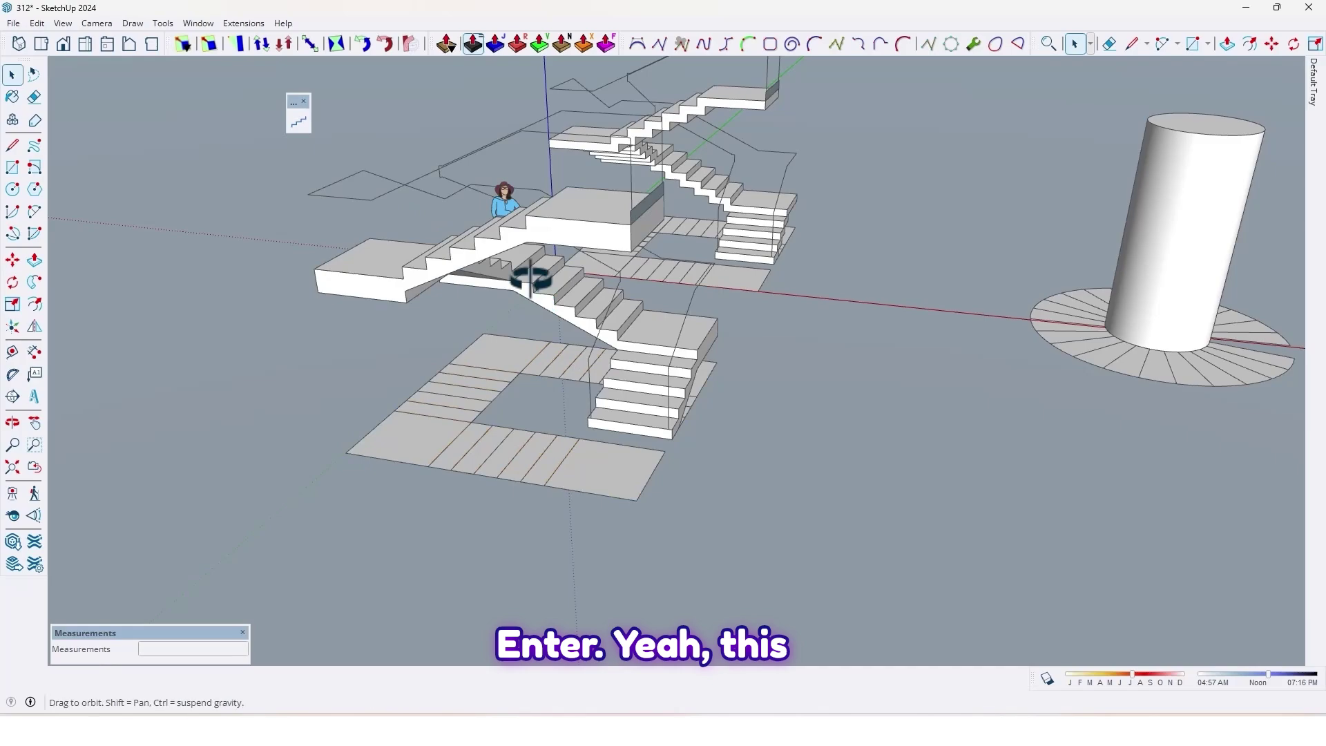
middle_drag(530, 279, 719, 274)
Select all the wedge-shaped faces of the circular staircase plan around the column.
shift+middle_drag(853, 290, 614, 306)
scroll(682, 325, up, 3)
scroll(633, 345, down, 2)
drag(903, 531, 906, 533)
scroll(702, 390, up, 3)
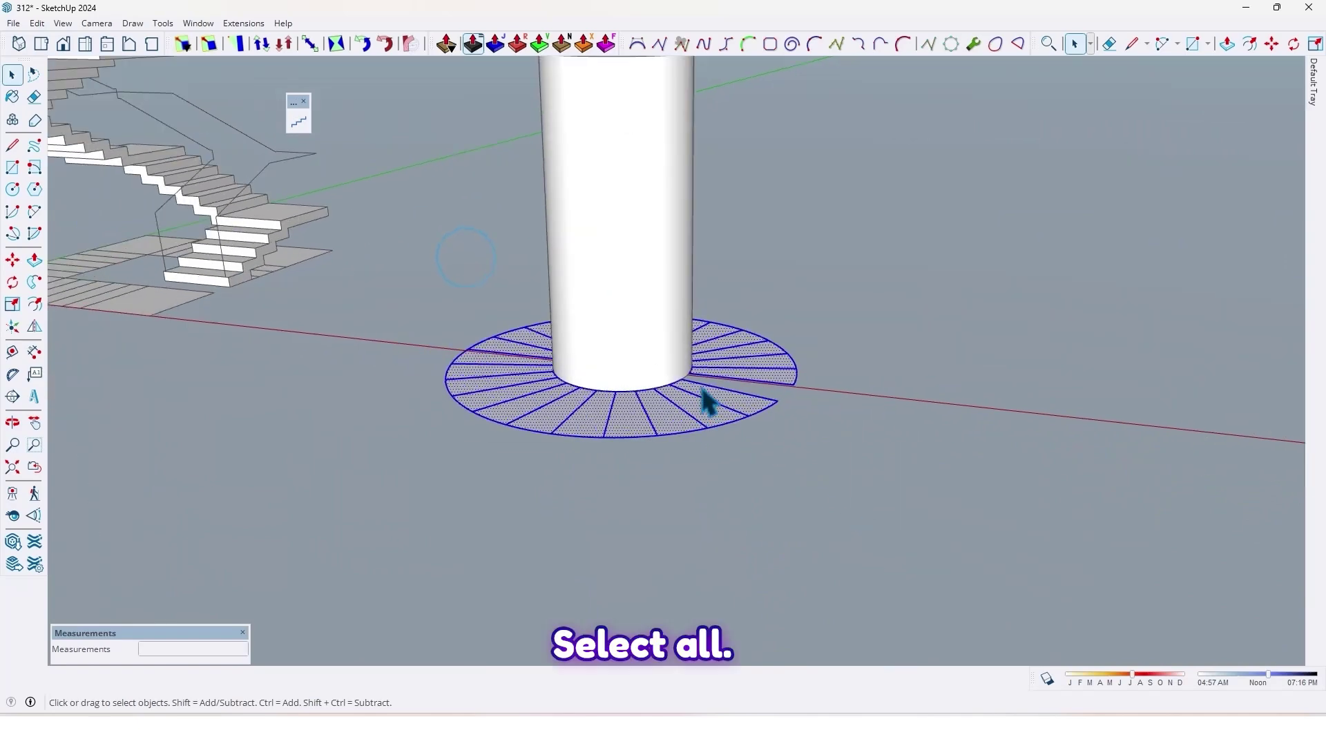
Generate a staircase of the Make Stair-Slab type on the selected circular plan around the column.
middle_drag(702, 390, 746, 441)
click(299, 122)
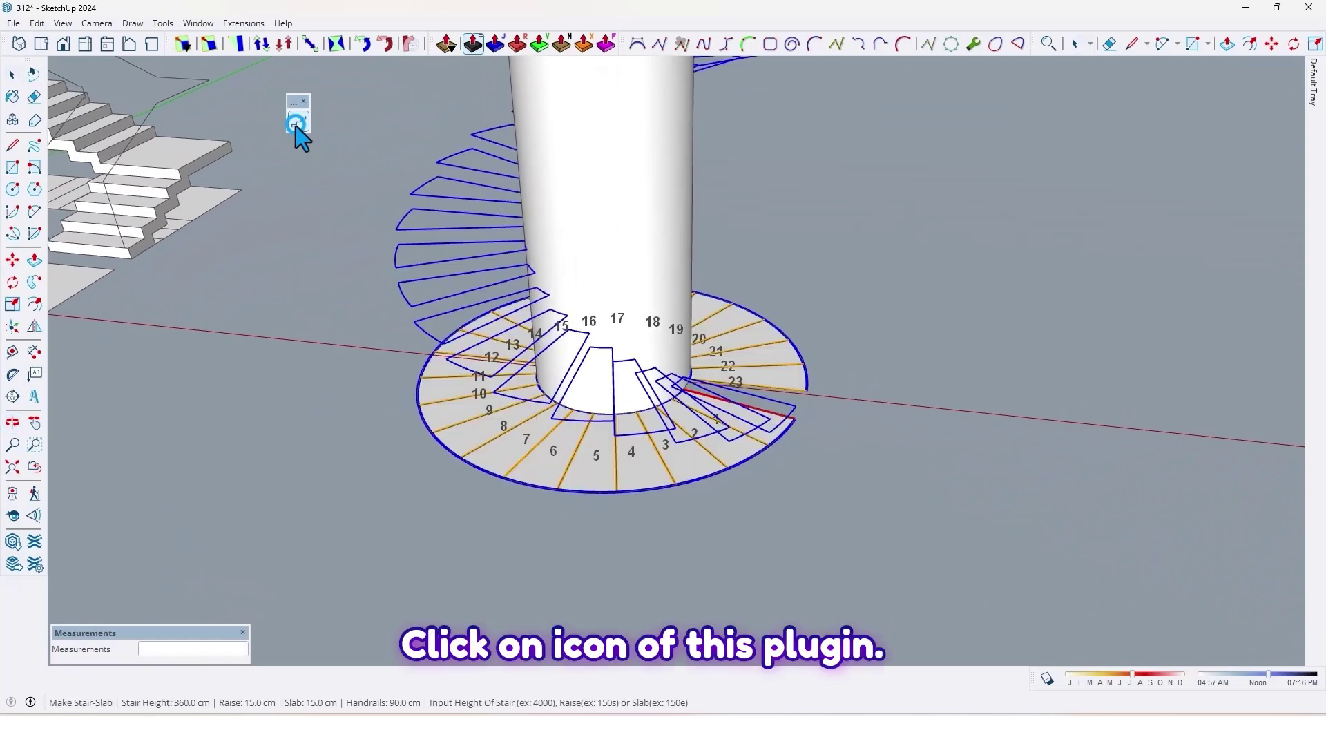
middle_drag(592, 340, 637, 311)
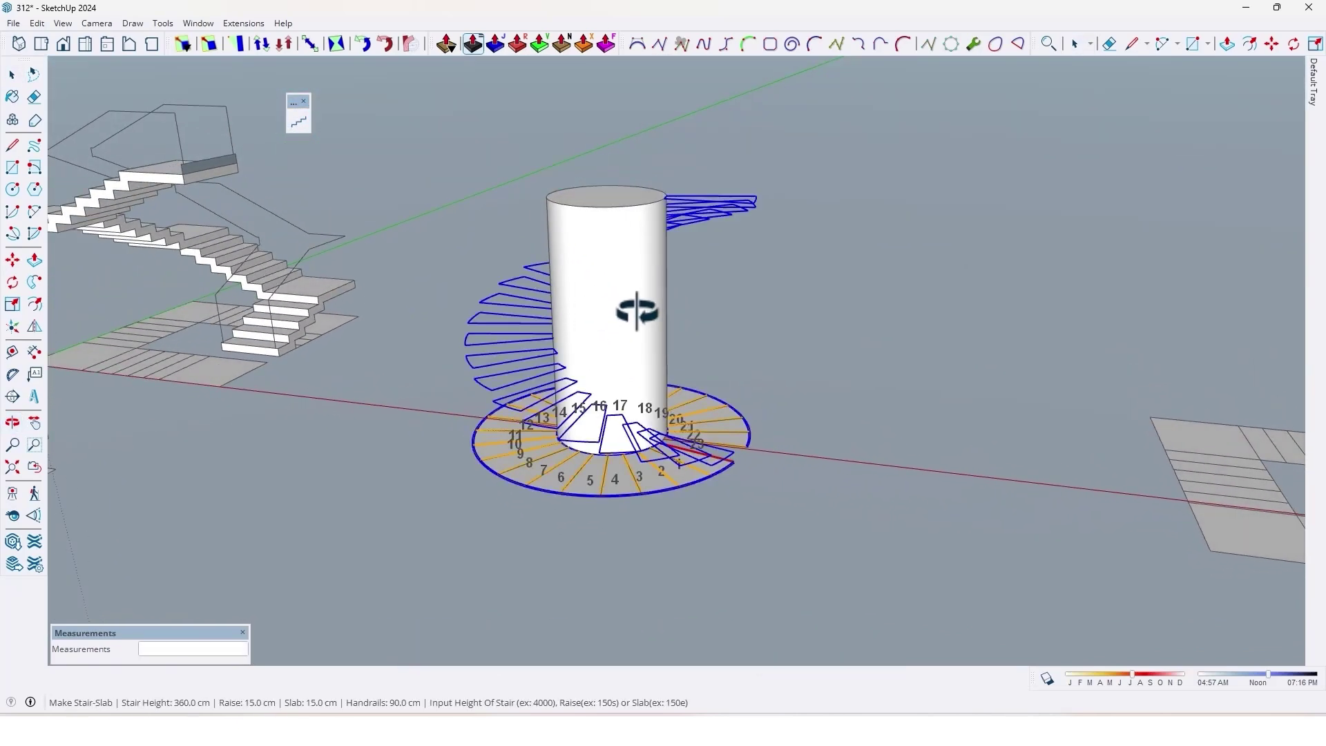
right_click(687, 227)
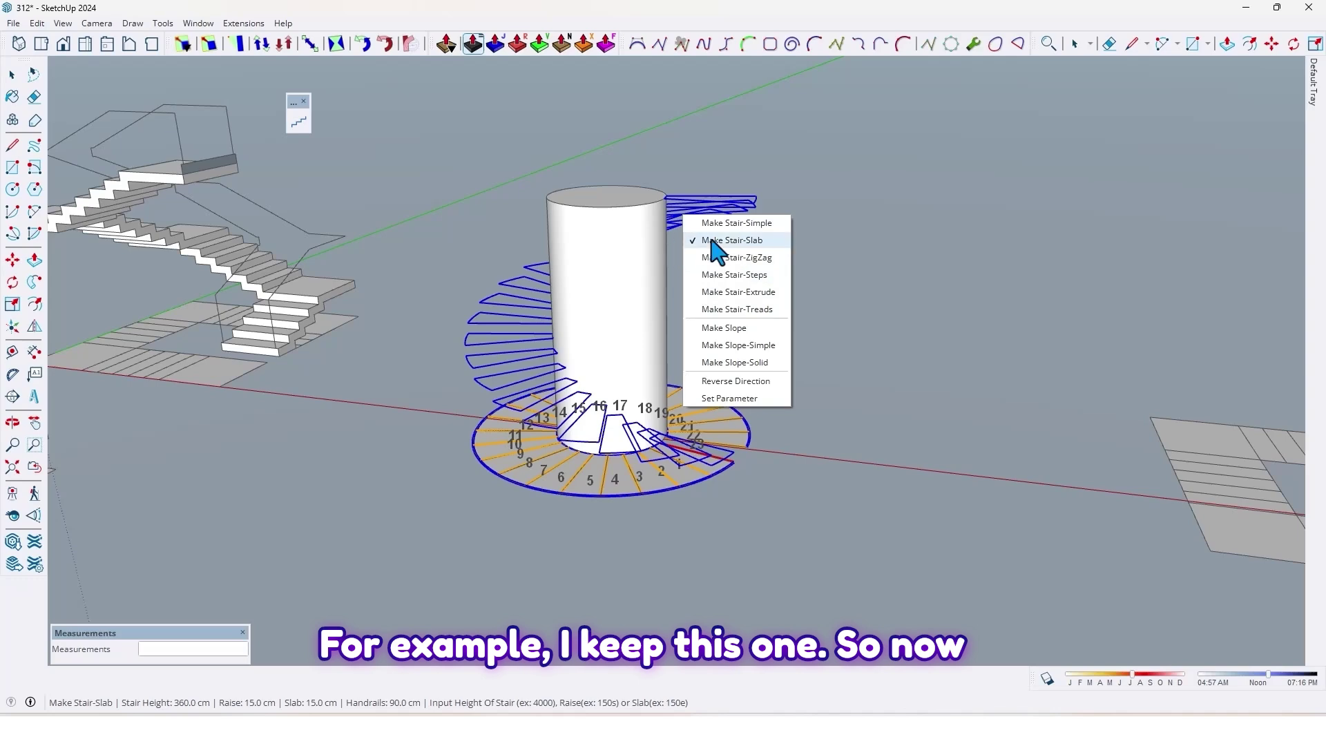
click(492, 217)
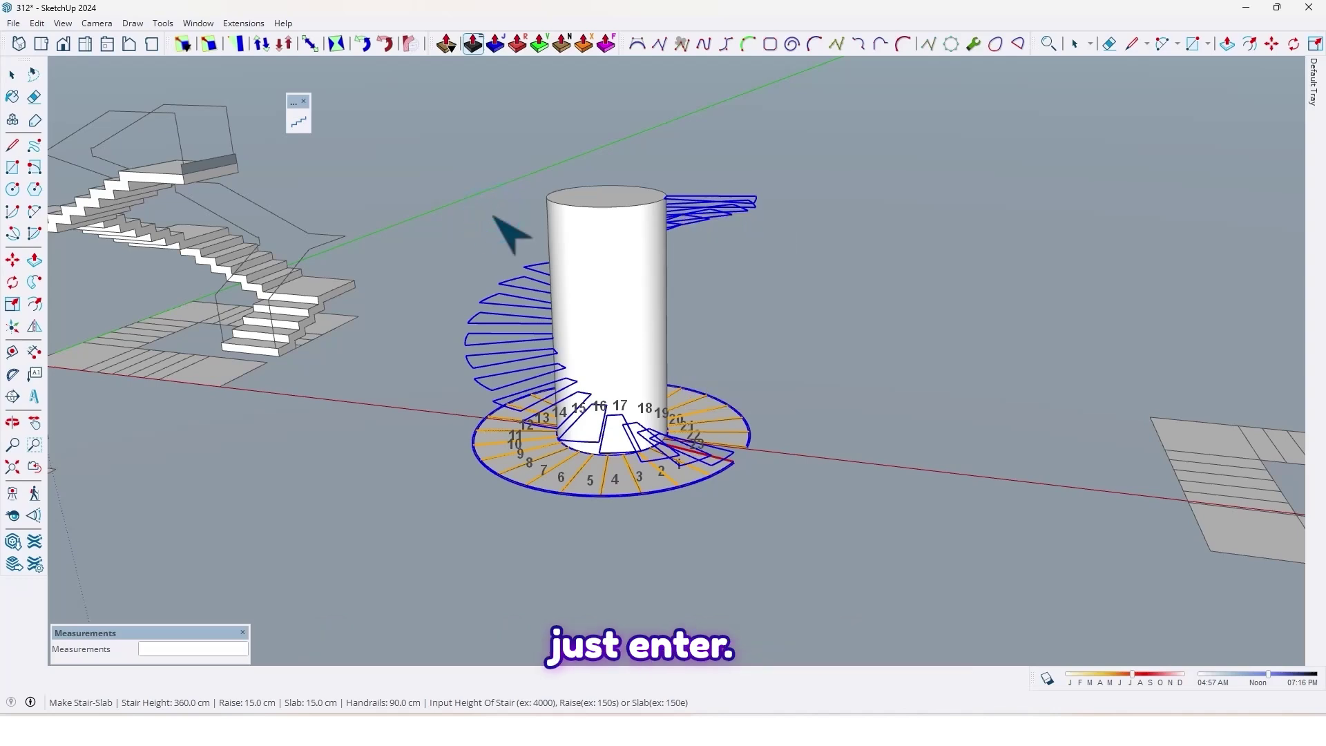
key(Return)
middle_drag(492, 311, 576, 370)
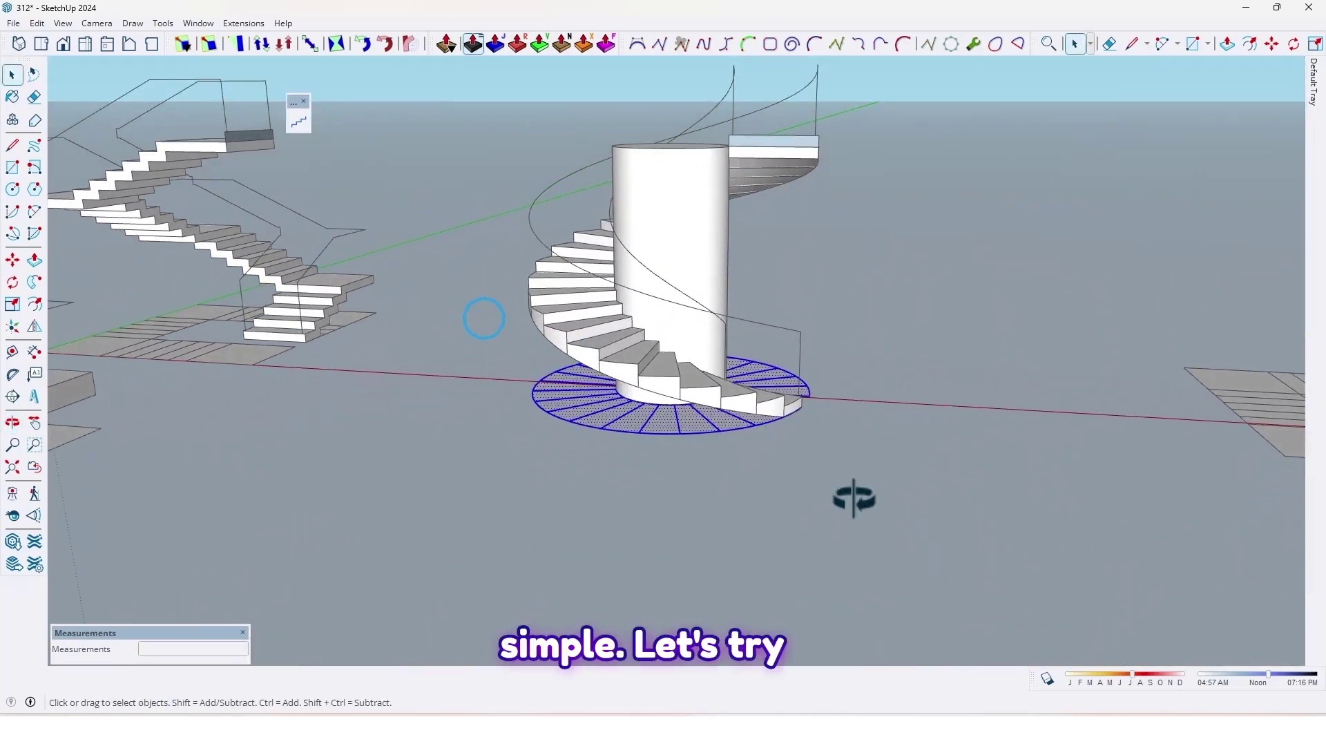
Copy the selected circular plan to the empty area in front of the spiral staircase.
middle_drag(853, 499, 803, 545)
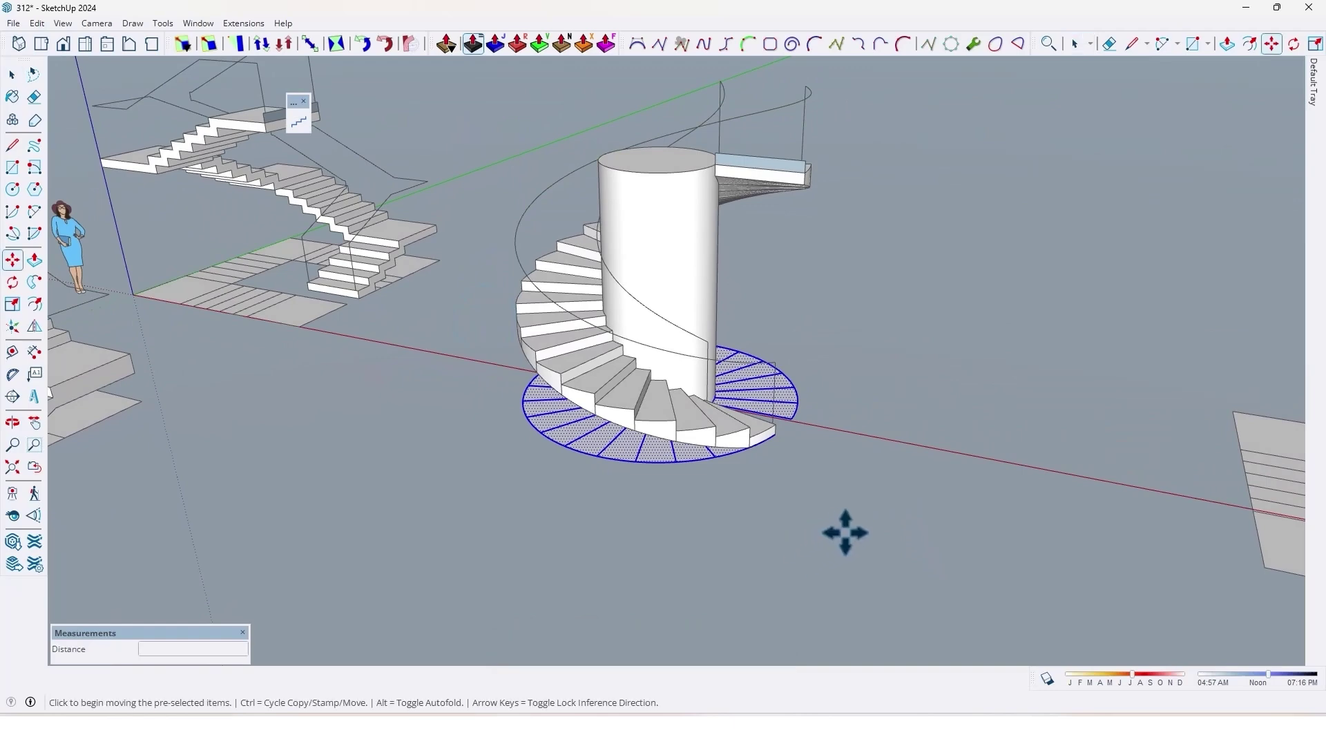
click(868, 480)
key(ctrl)
mouse_move(811, 563)
middle_down()
mouse_move(789, 555)
mouse_move(802, 518)
mouse_move(788, 557)
mouse_move(793, 456)
middle_up()
click(780, 600)
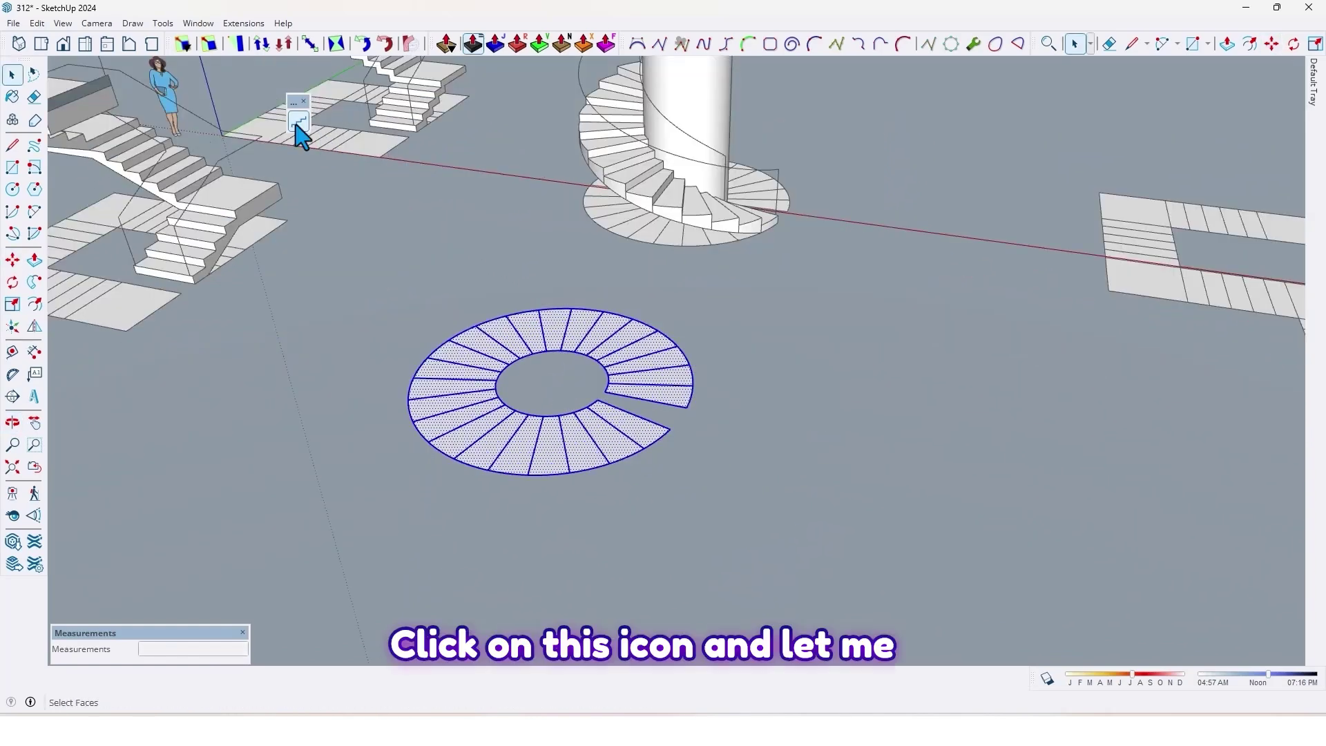
Generate a staircase of the Make Stair-Treads type on the copied circular plan and inspect it.
click(297, 123)
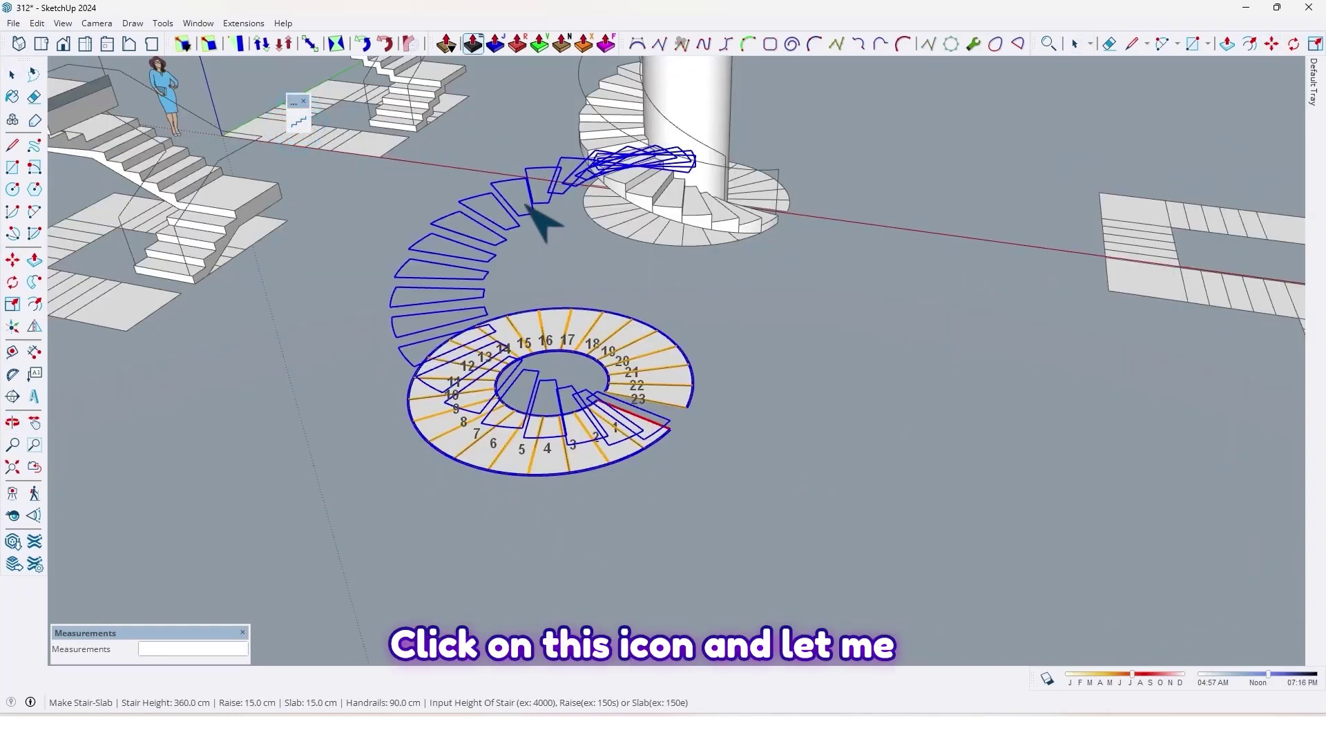
right_click(485, 209)
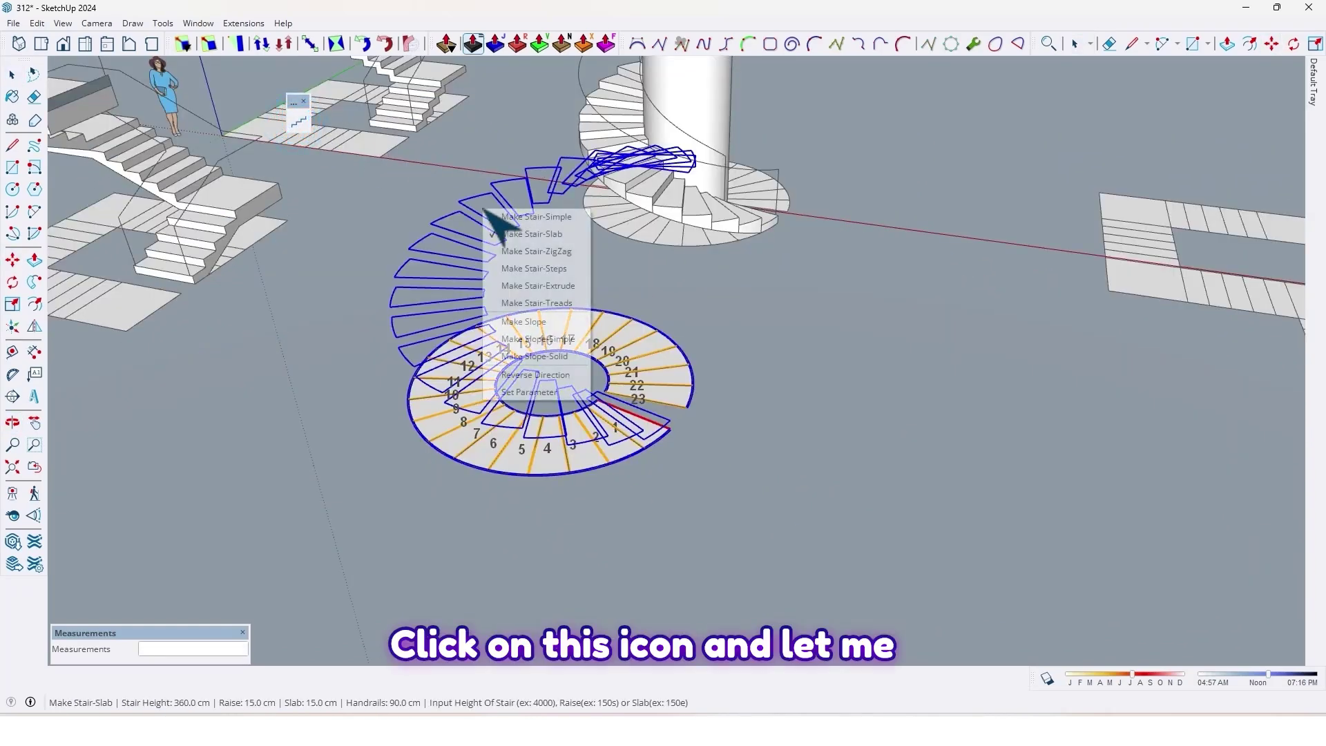
click(521, 306)
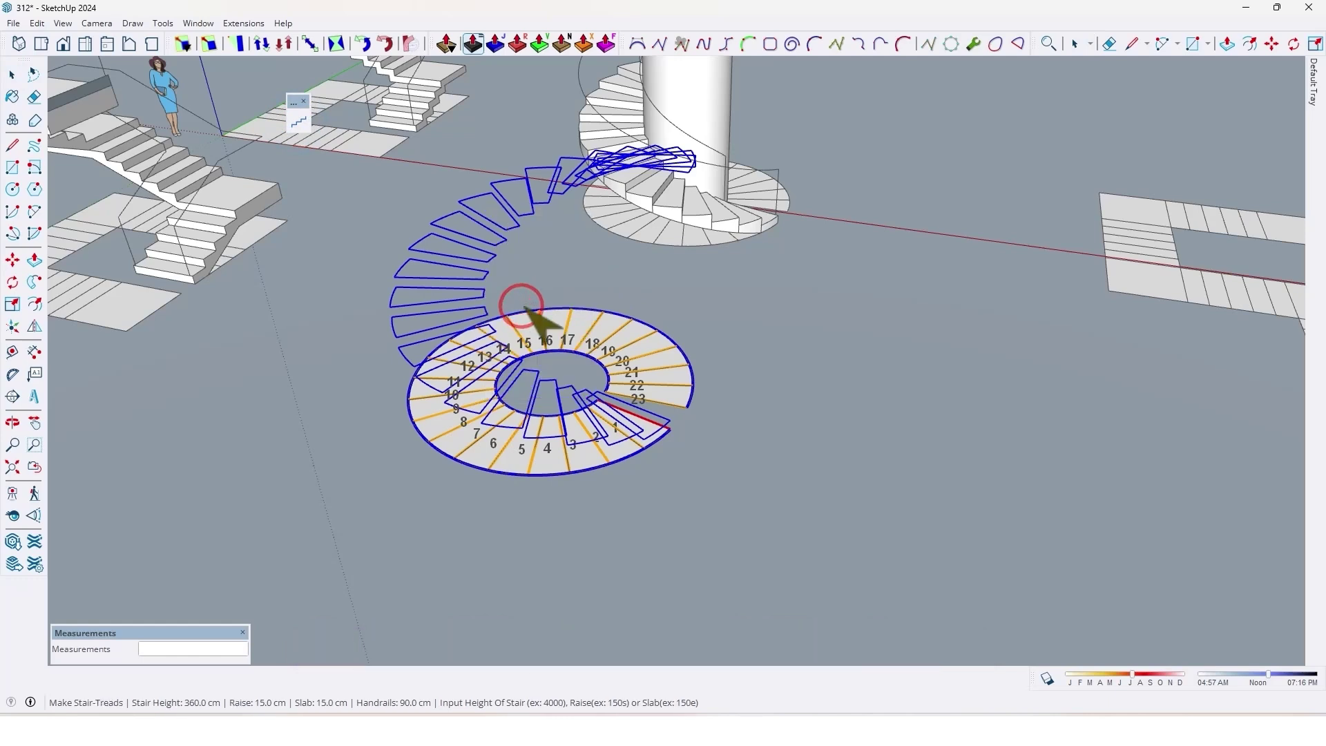
key(Return)
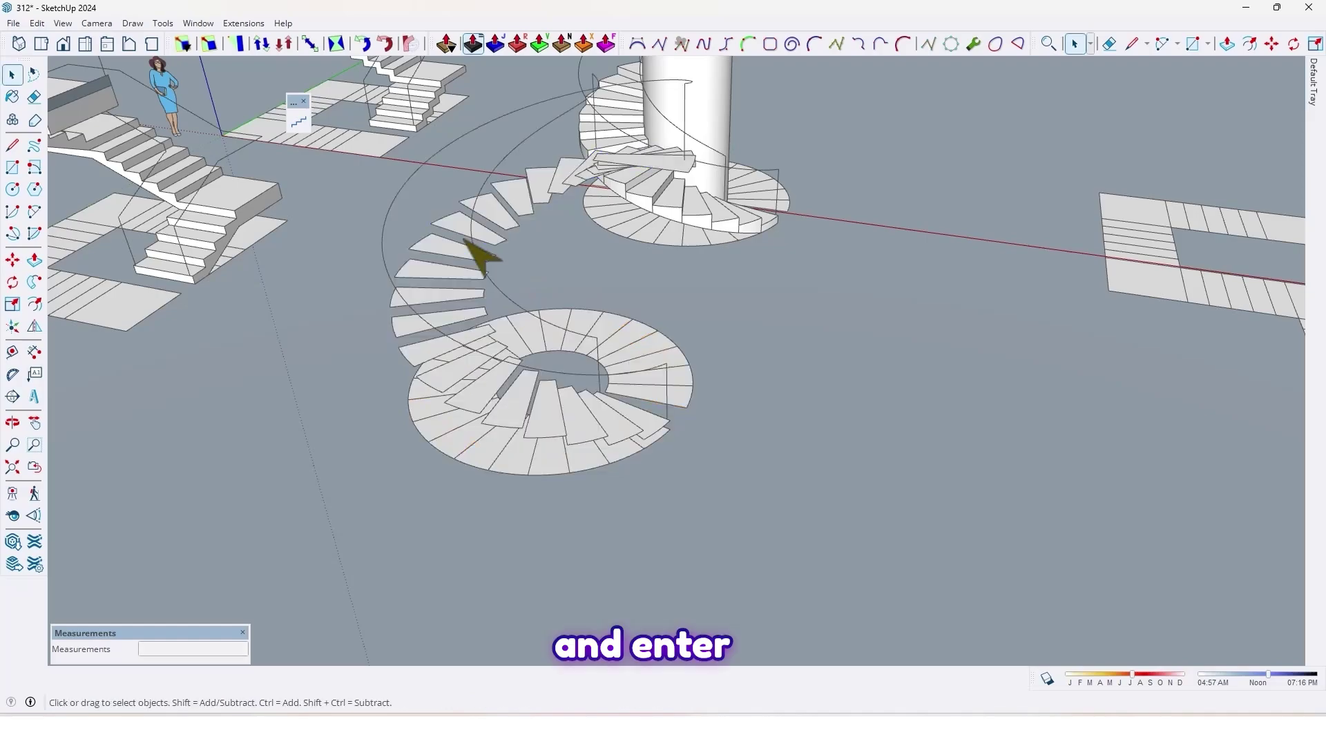
middle_drag(459, 279, 815, 276)
scroll(643, 248, up, 5)
scroll(690, 261, up, 3)
scroll(706, 246, down, 5)
scroll(487, 224, up, 3)
scroll(541, 290, down, 5)
Open the spiral tread staircase group for editing and select all of its treads.
key(space)
scroll(556, 287, up, 4)
double_click(552, 270)
scroll(563, 275, down, 4)
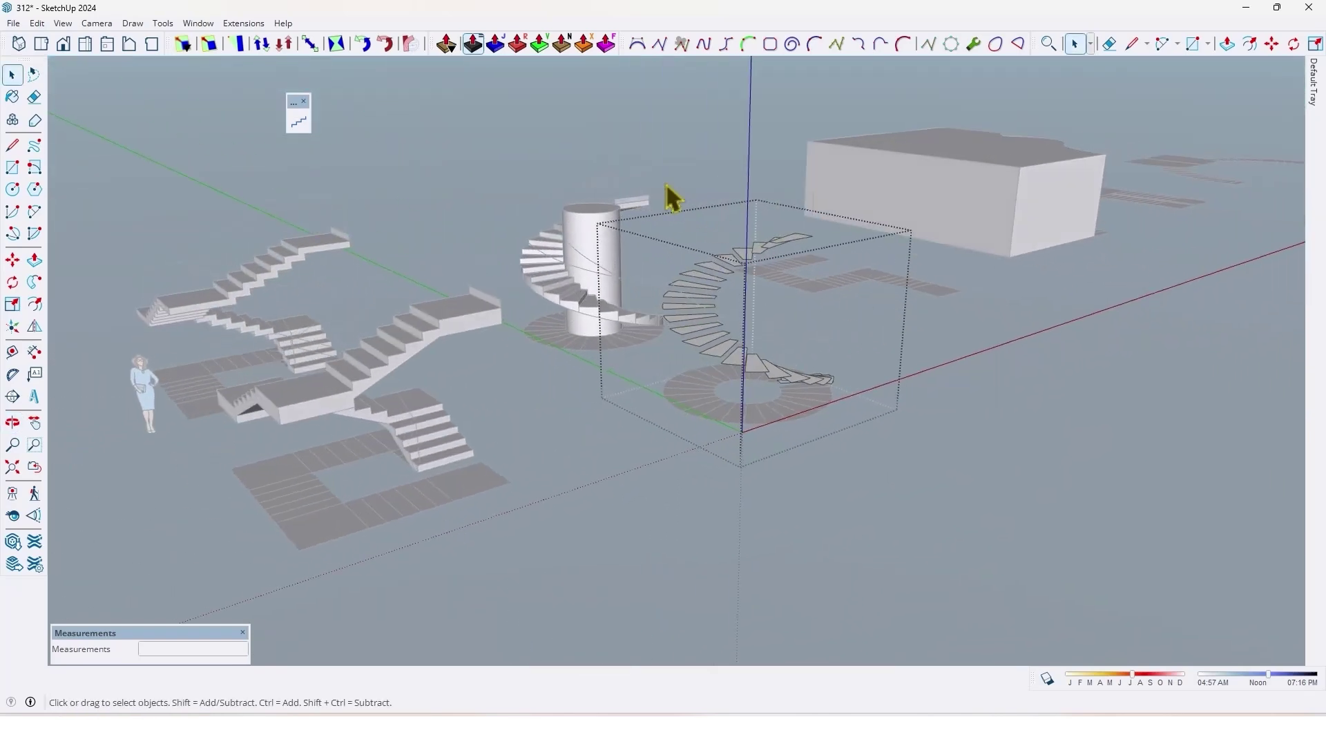
key(ctrl+a)
middle_drag(879, 480, 486, 314)
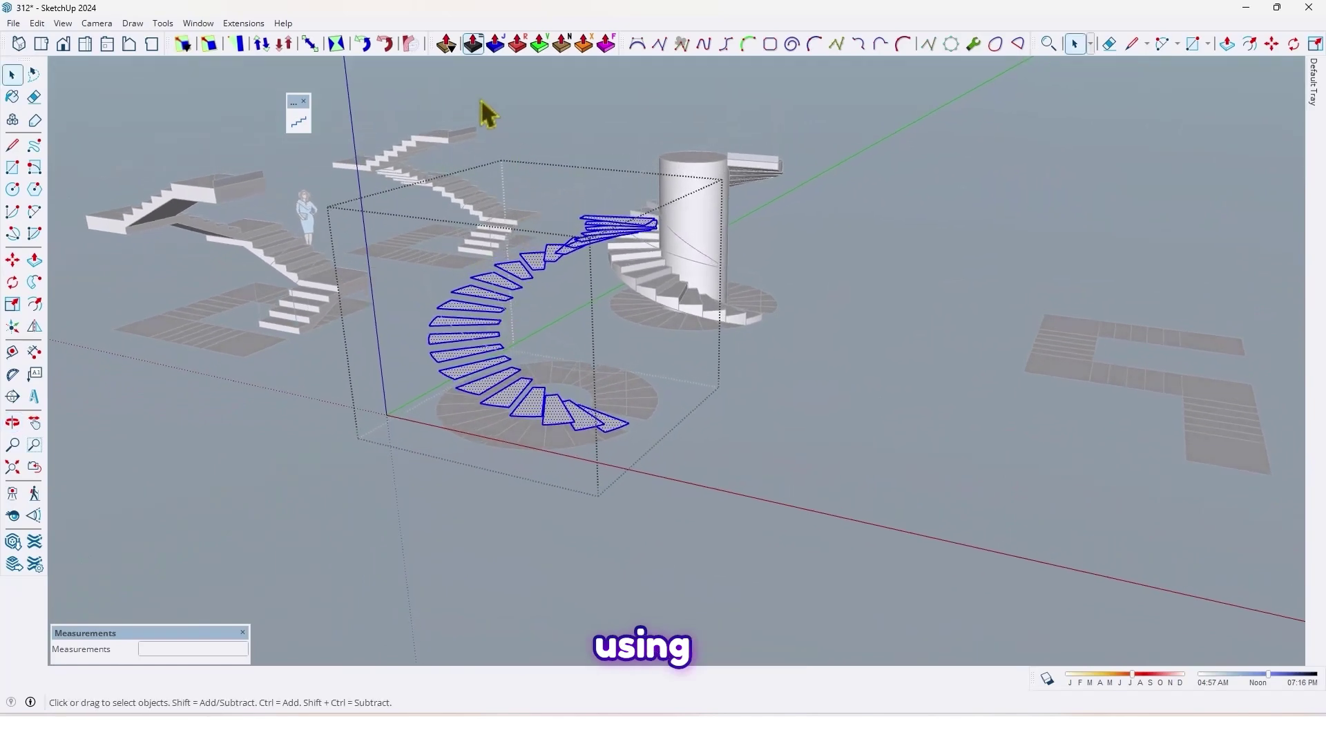
Thicken all the selected treads at once with the Fredo6 JointPushPull extrusion and leave the group.
drag(432, 43, 414, 93)
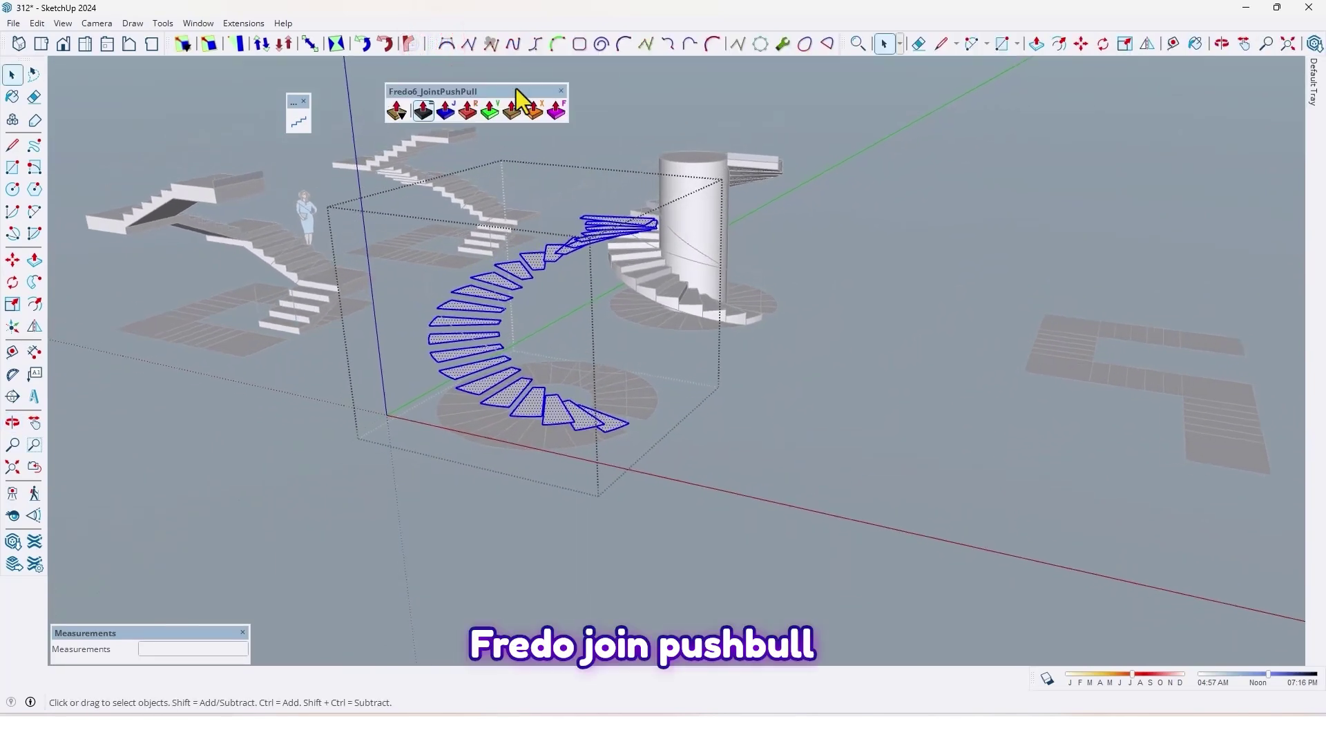
click(423, 110)
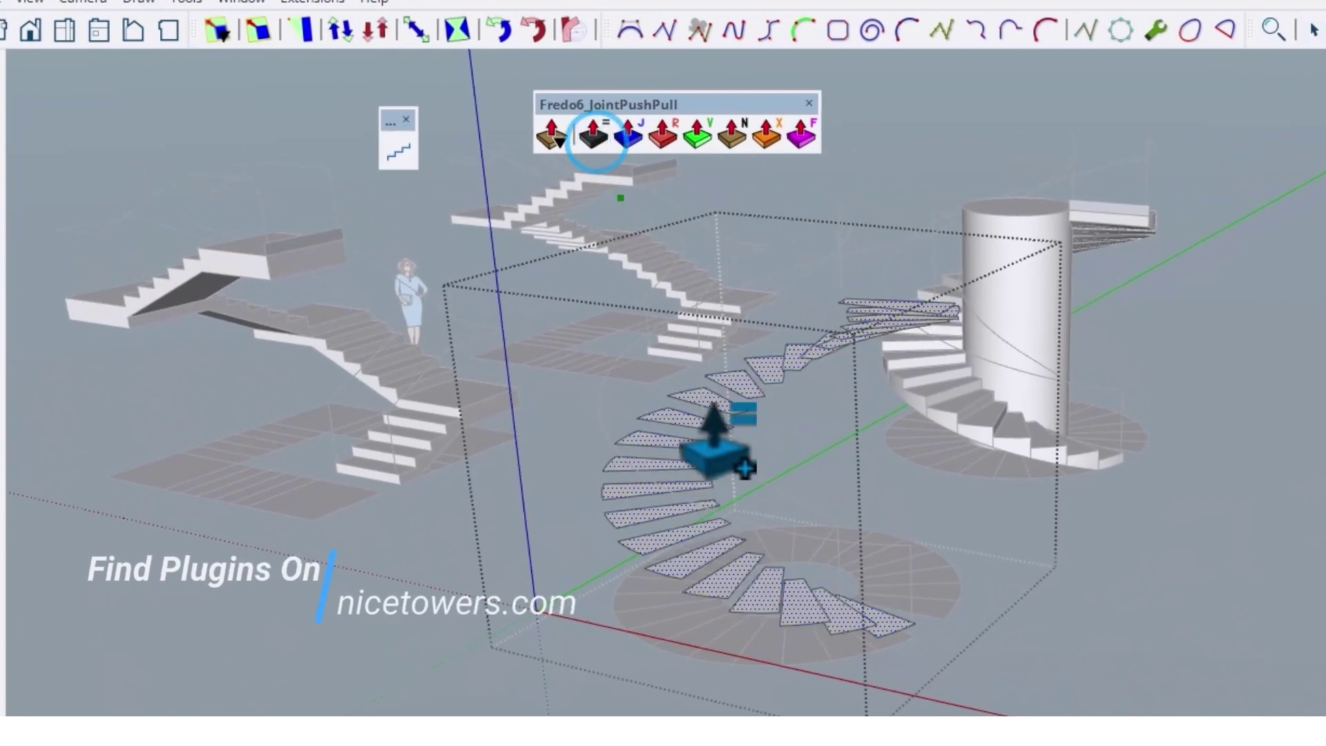
scroll(715, 443, up, 2)
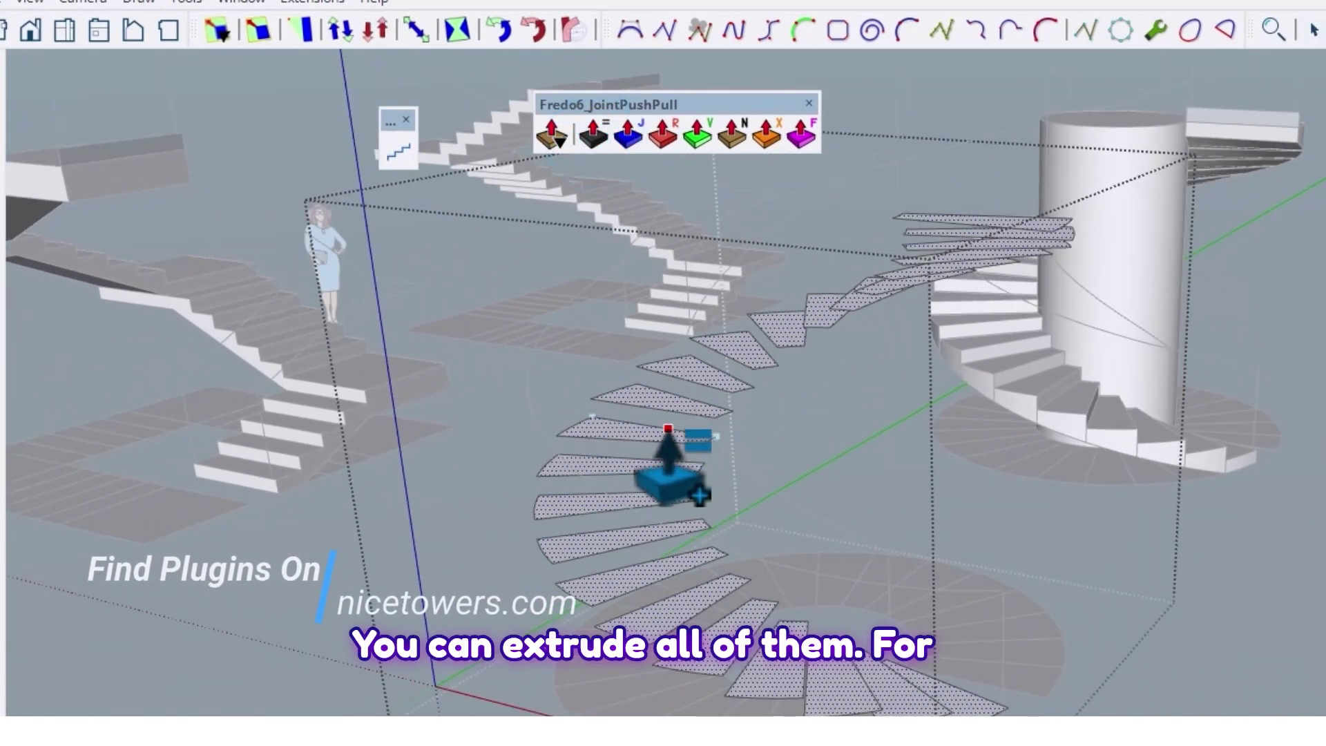
click(667, 435)
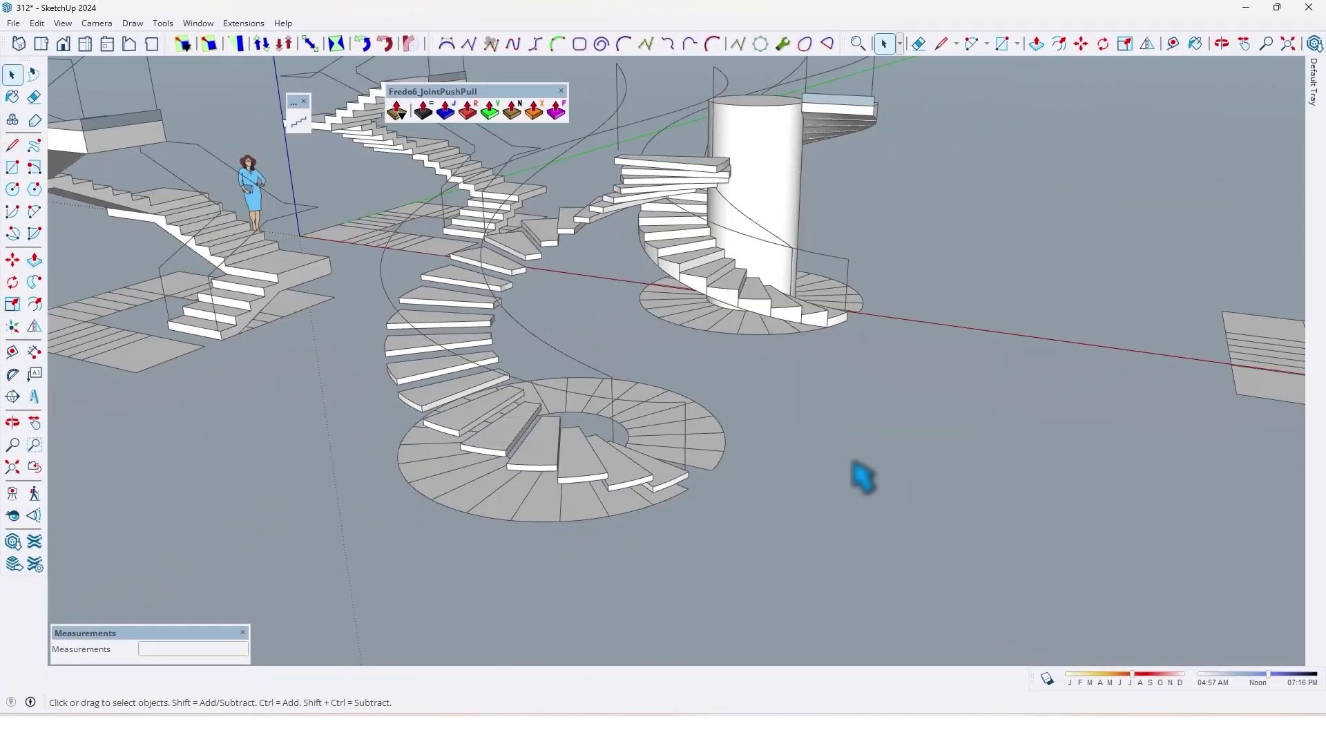
Copy the column about 638 cm along the green axis into the centre of the tread staircase.
middle_drag(864, 477, 769, 289)
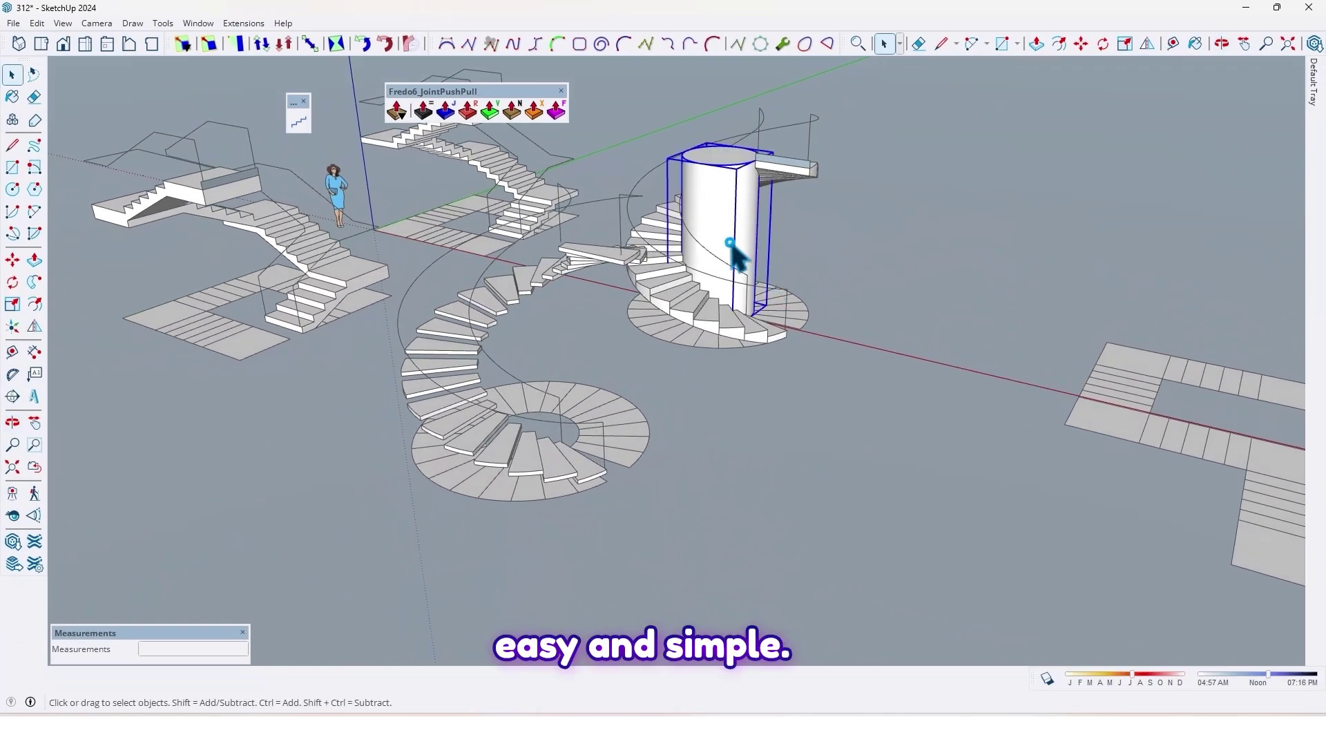
key(m)
click(820, 379)
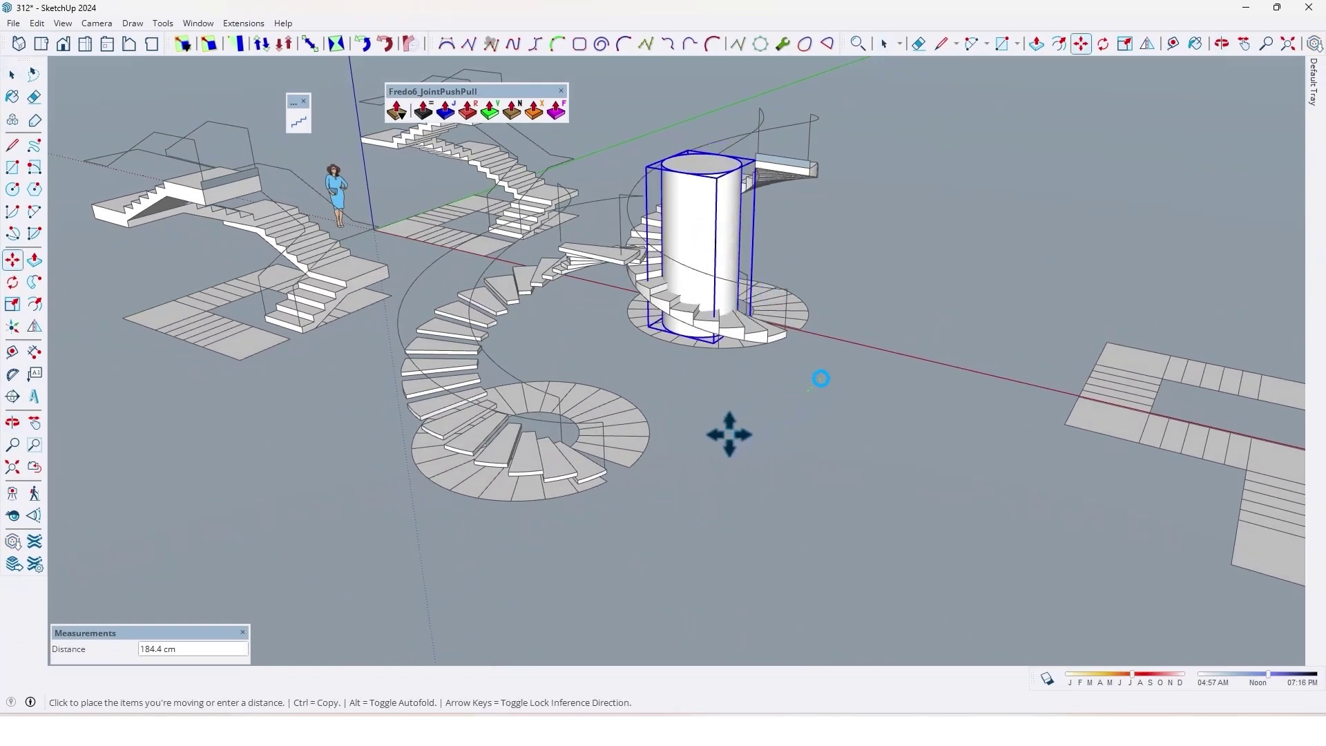
key(ctrl)
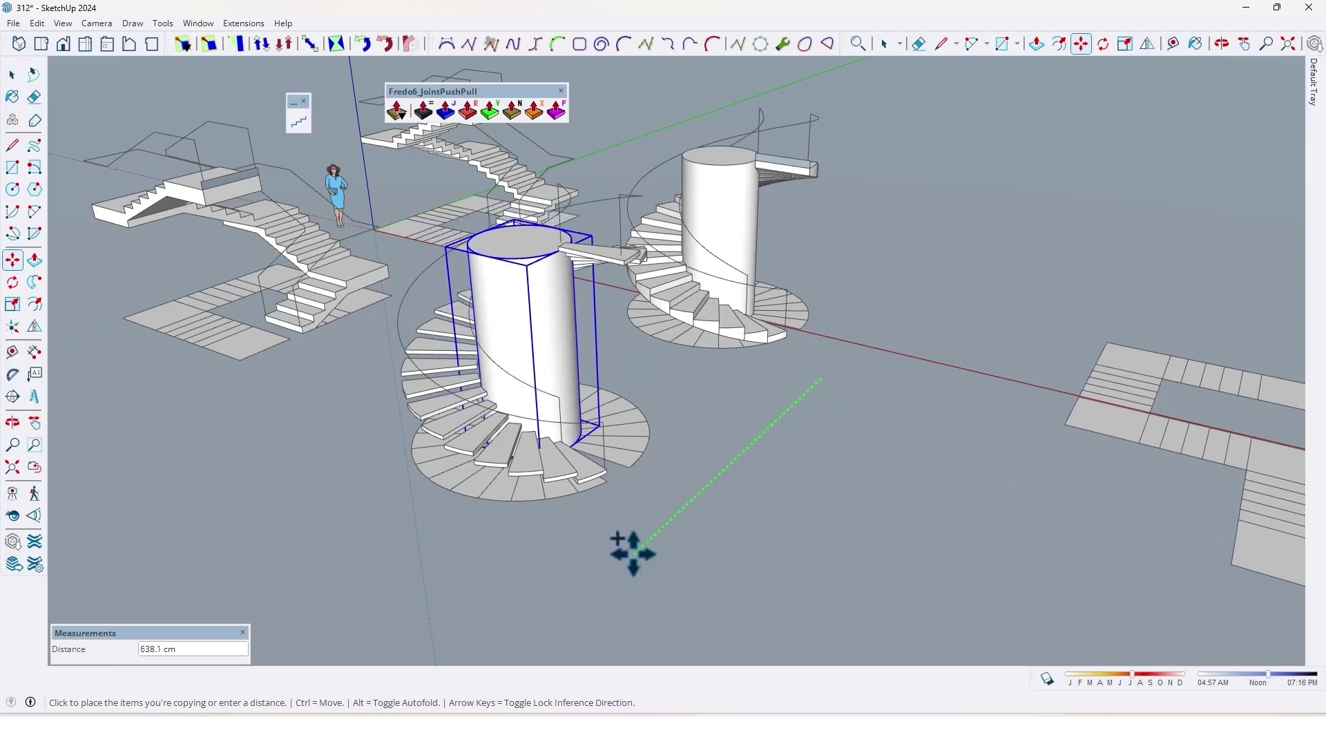
middle_drag(573, 426, 677, 401)
click(853, 429)
Hide the JointPushPull tools and select all faces of the angular plan with several landings.
scroll(677, 401, down, 3)
shift+middle_drag(677, 401, 619, 280)
scroll(817, 290, up, 3)
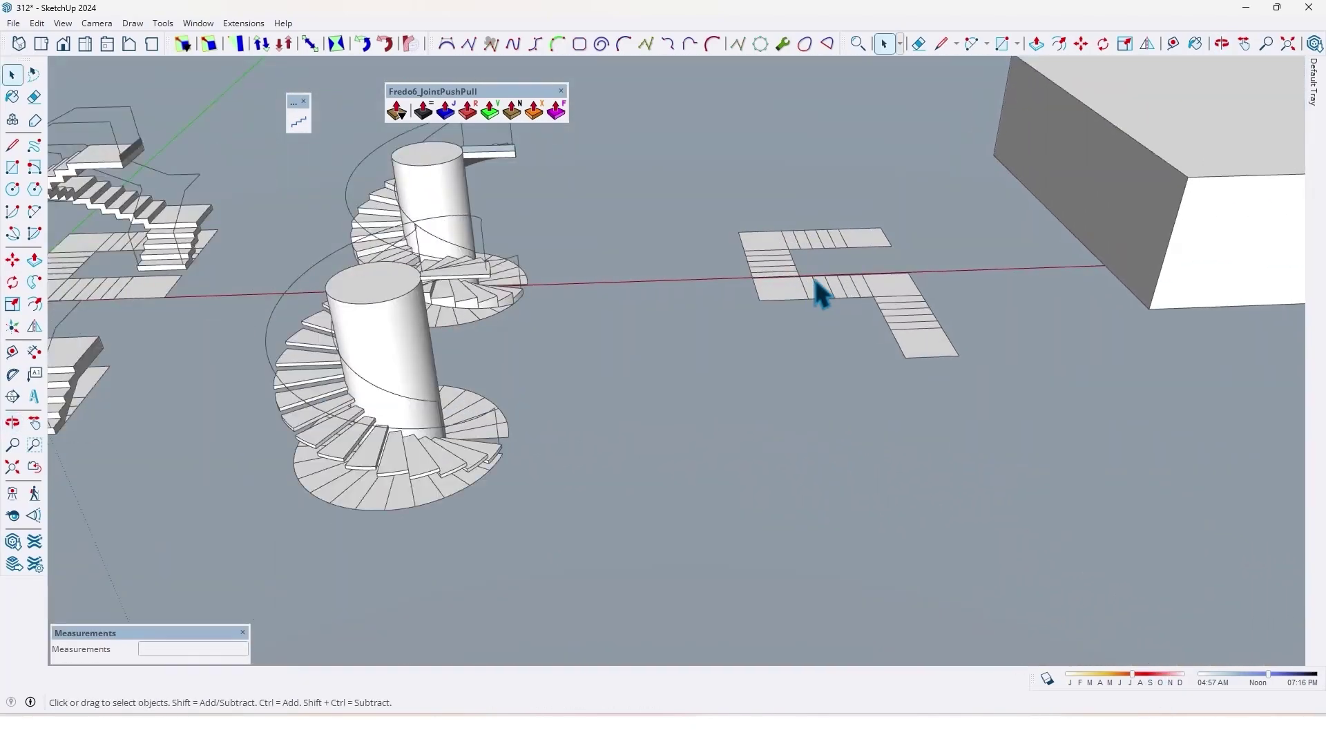
middle_drag(817, 290, 633, 326)
scroll(698, 287, up, 2)
middle_drag(698, 287, 605, 297)
scroll(605, 294, up, 1)
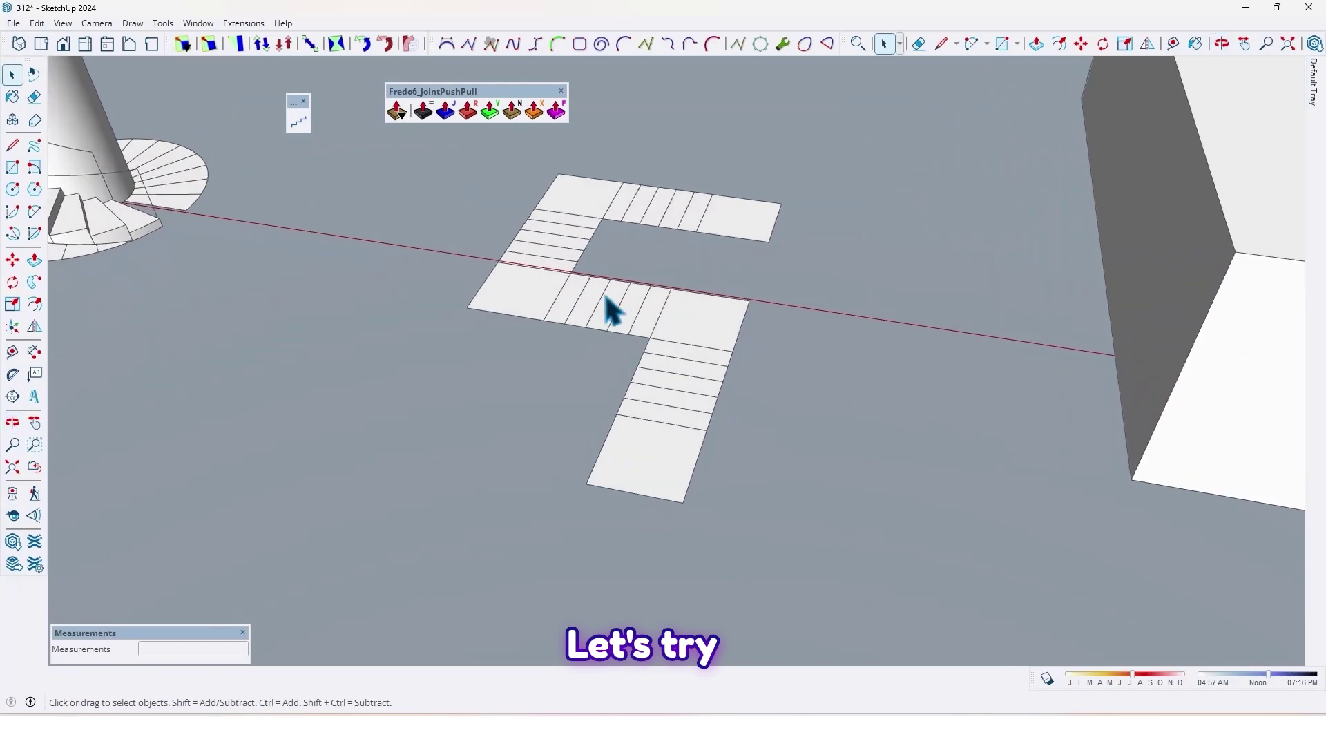
click(563, 93)
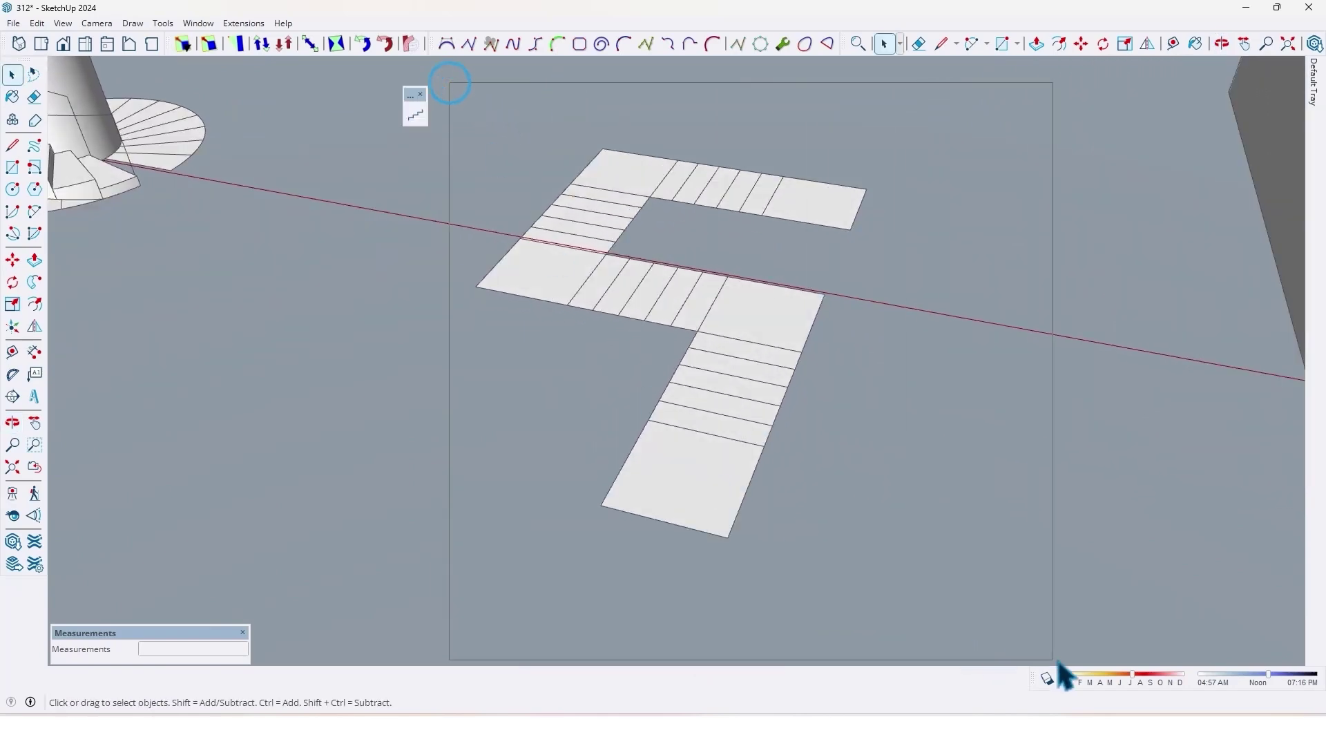
drag(1063, 673, 1063, 674)
Generate a Make Stair-ZigZag staircase on the angular landing plan, with its start switched to the opposite end.
click(415, 115)
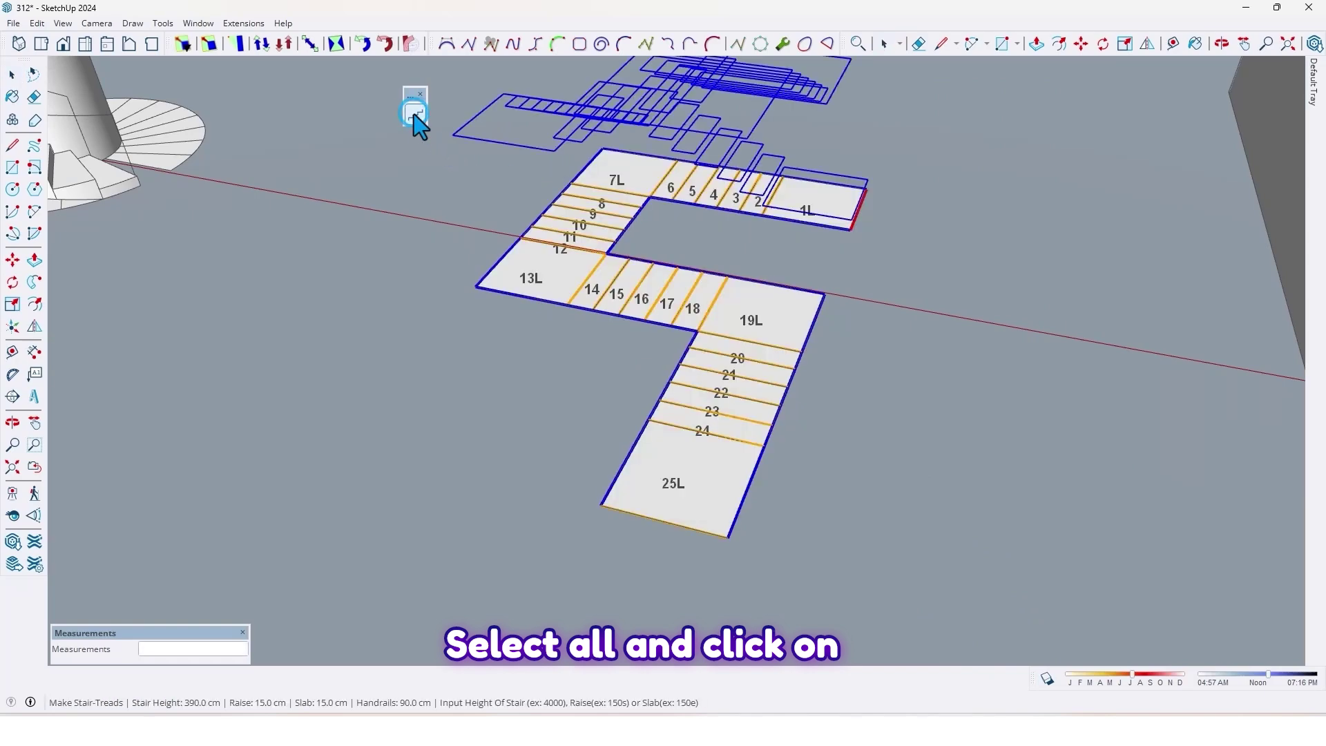
scroll(600, 365, down, 2)
middle_drag(601, 364, 689, 335)
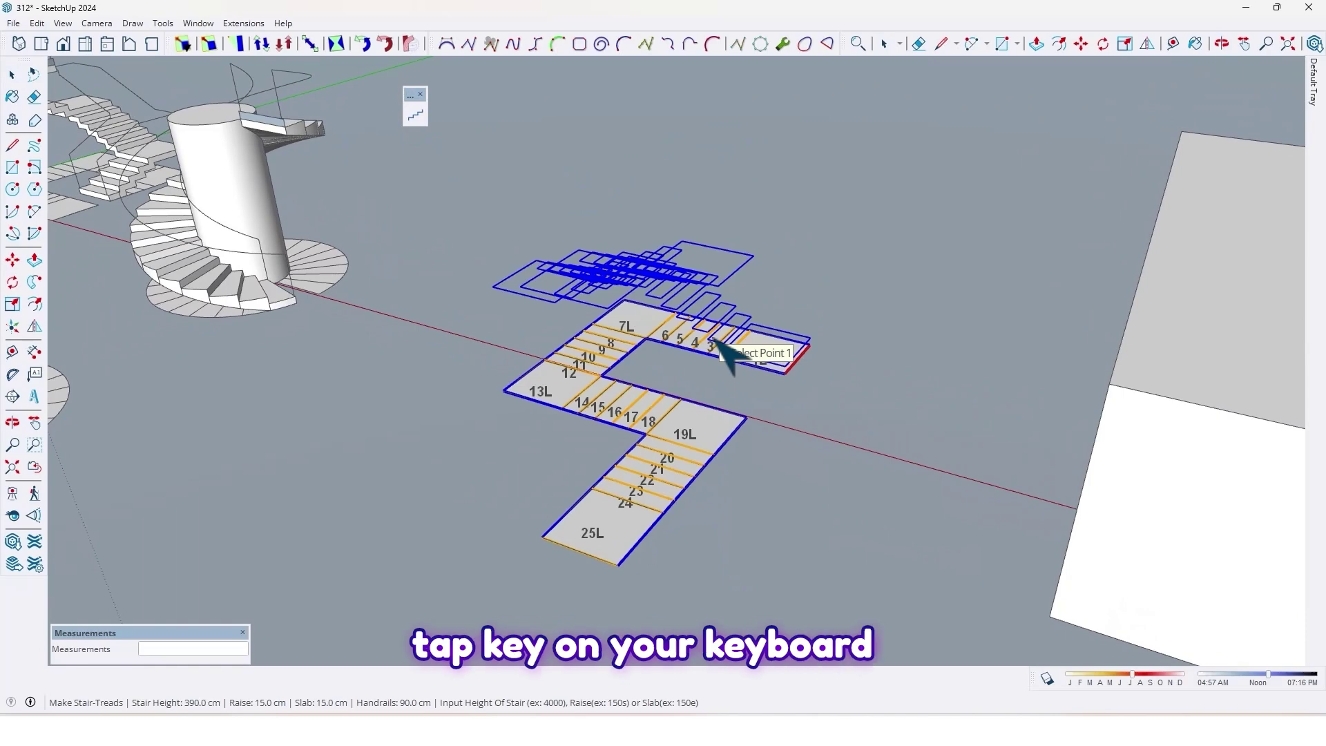
mouse_move(718, 340)
middle_down()
mouse_move(787, 343)
mouse_move(637, 330)
mouse_move(724, 353)
middle_up()
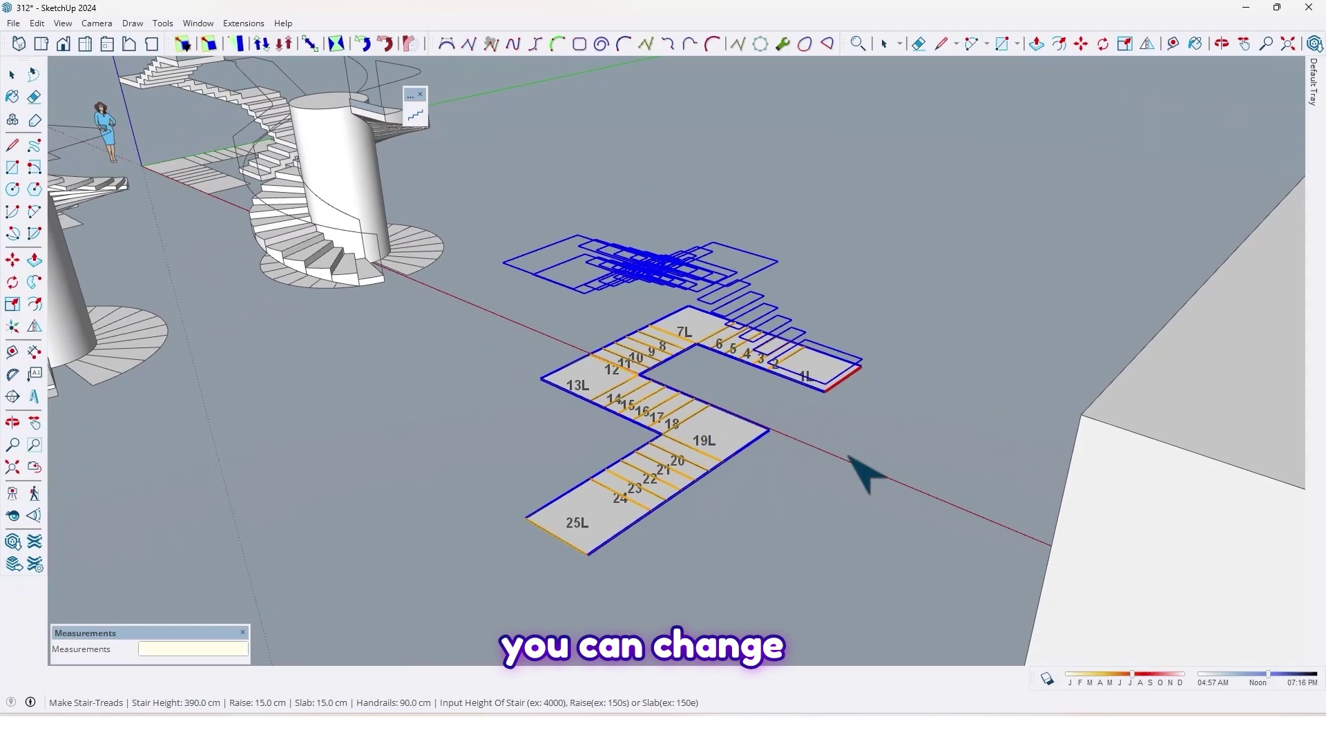
middle_drag(859, 474, 759, 464)
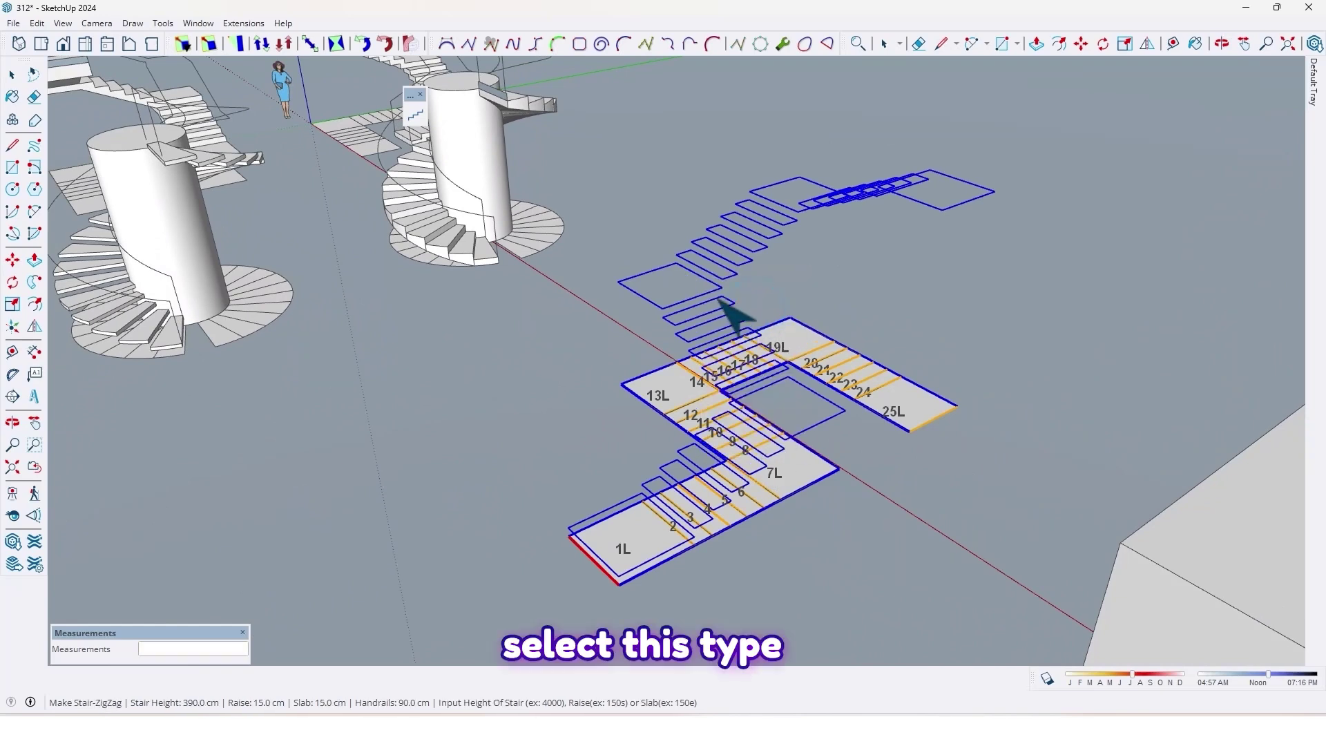
middle_drag(657, 326, 709, 393)
Select the curved plan along the building wall and start a staircase on it with the climbing direction reversed.
scroll(863, 350, down, 2)
scroll(697, 386, up, 2)
scroll(696, 368, down, 2)
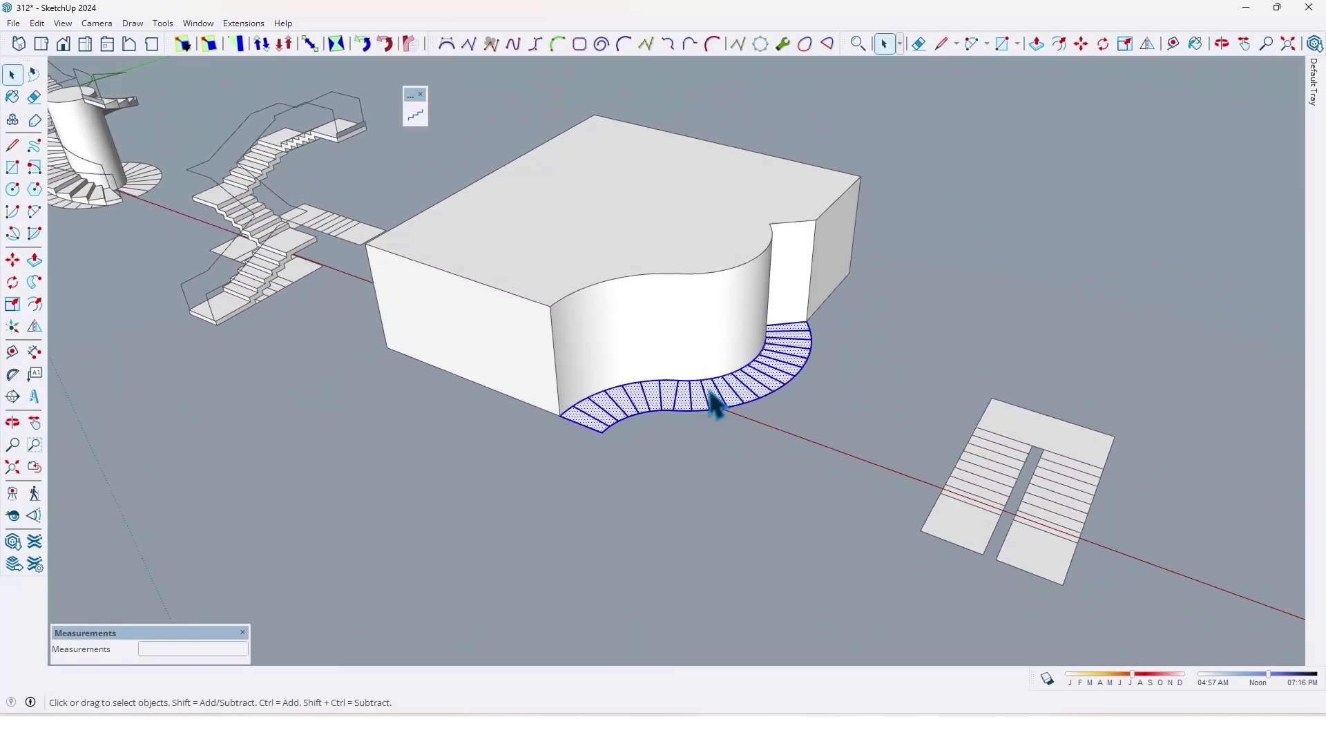
scroll(710, 393, up, 1)
click(415, 116)
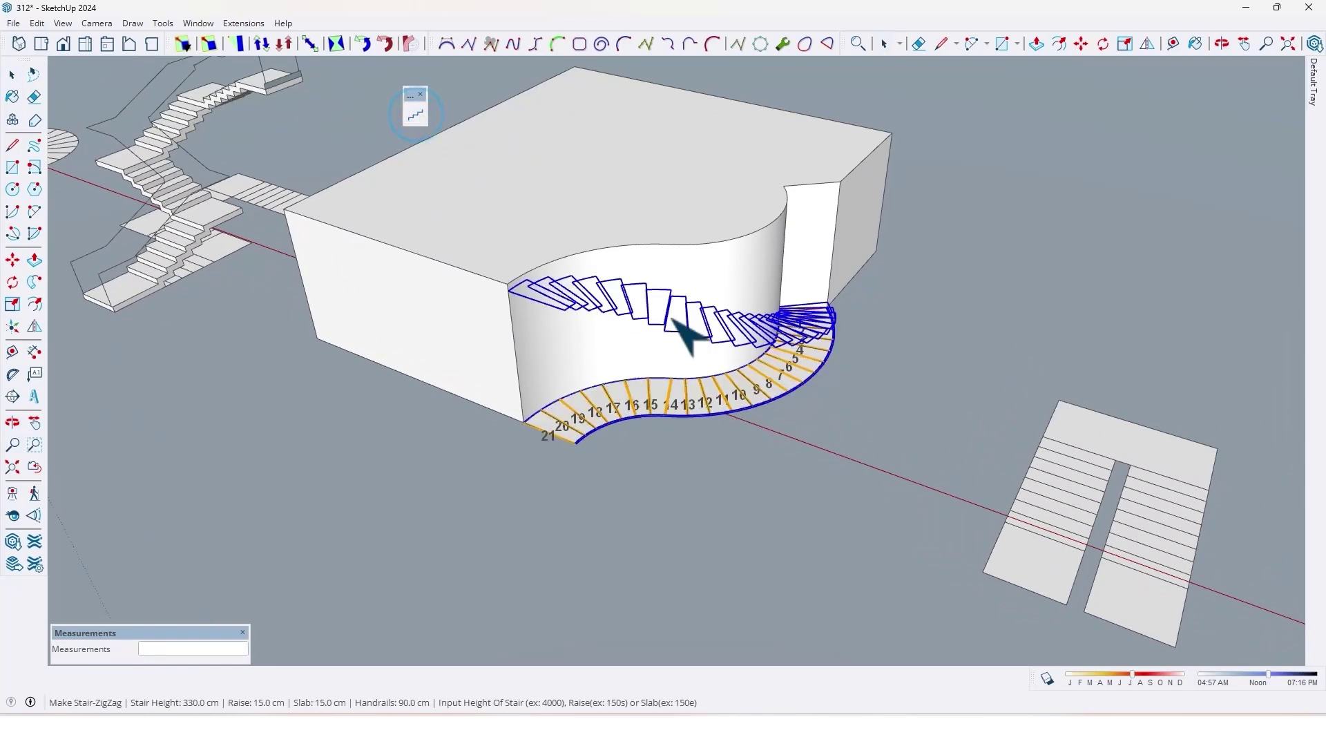
key(Tab)
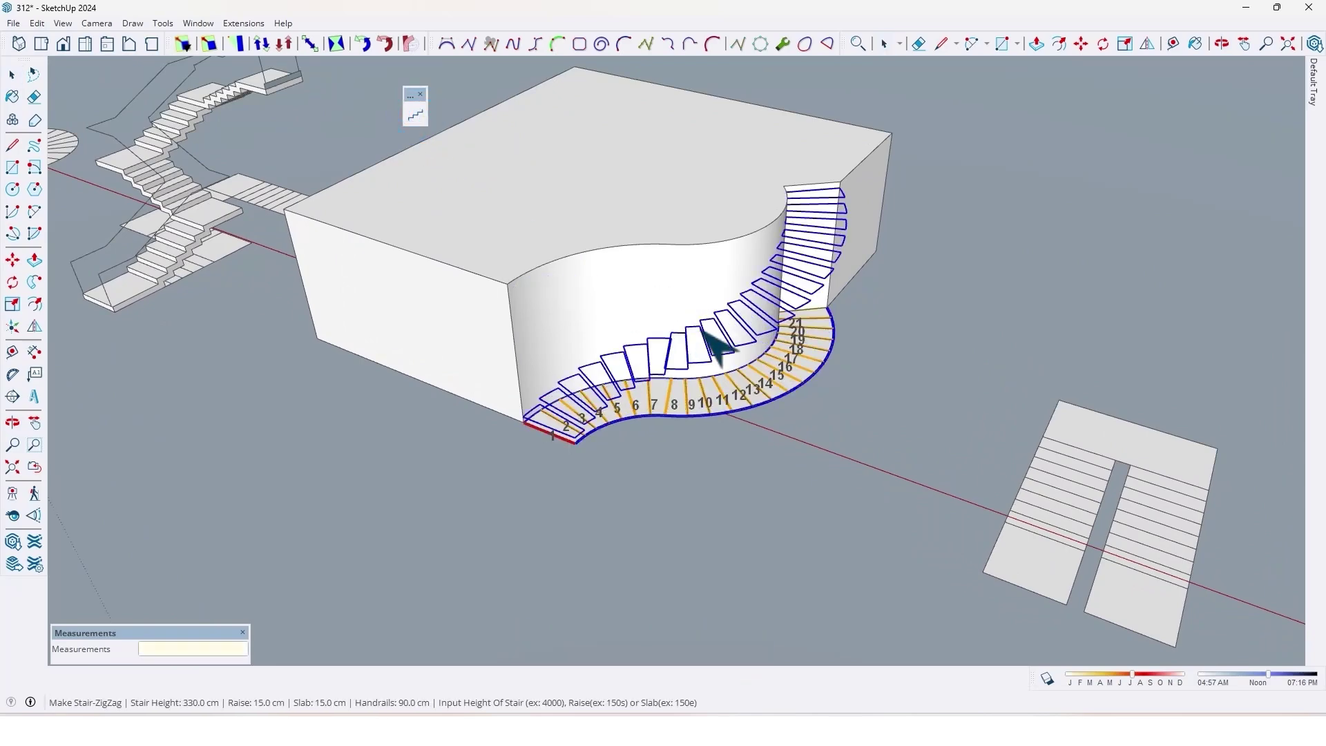
middle_drag(719, 345, 772, 339)
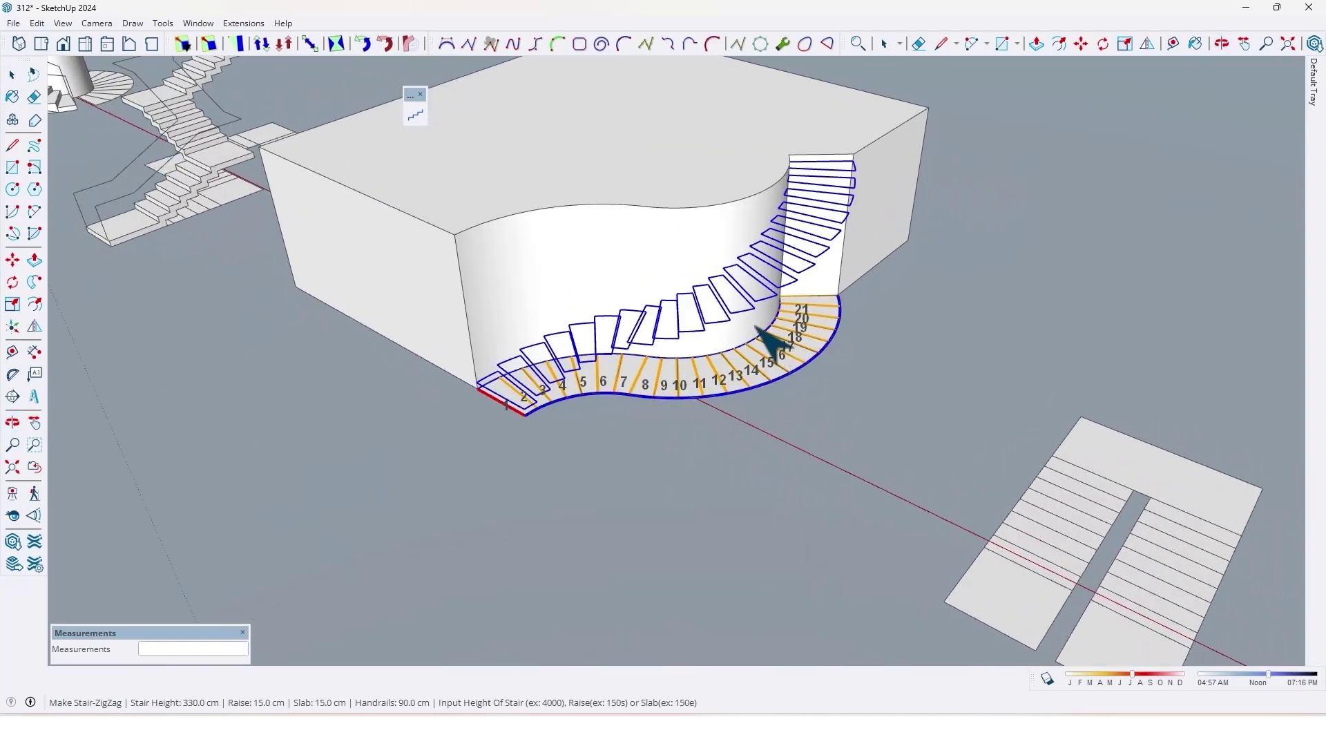
Set the curved staircase's type to Make Stair-Slab, generate it, and inspect it from several angles.
right_click(734, 297)
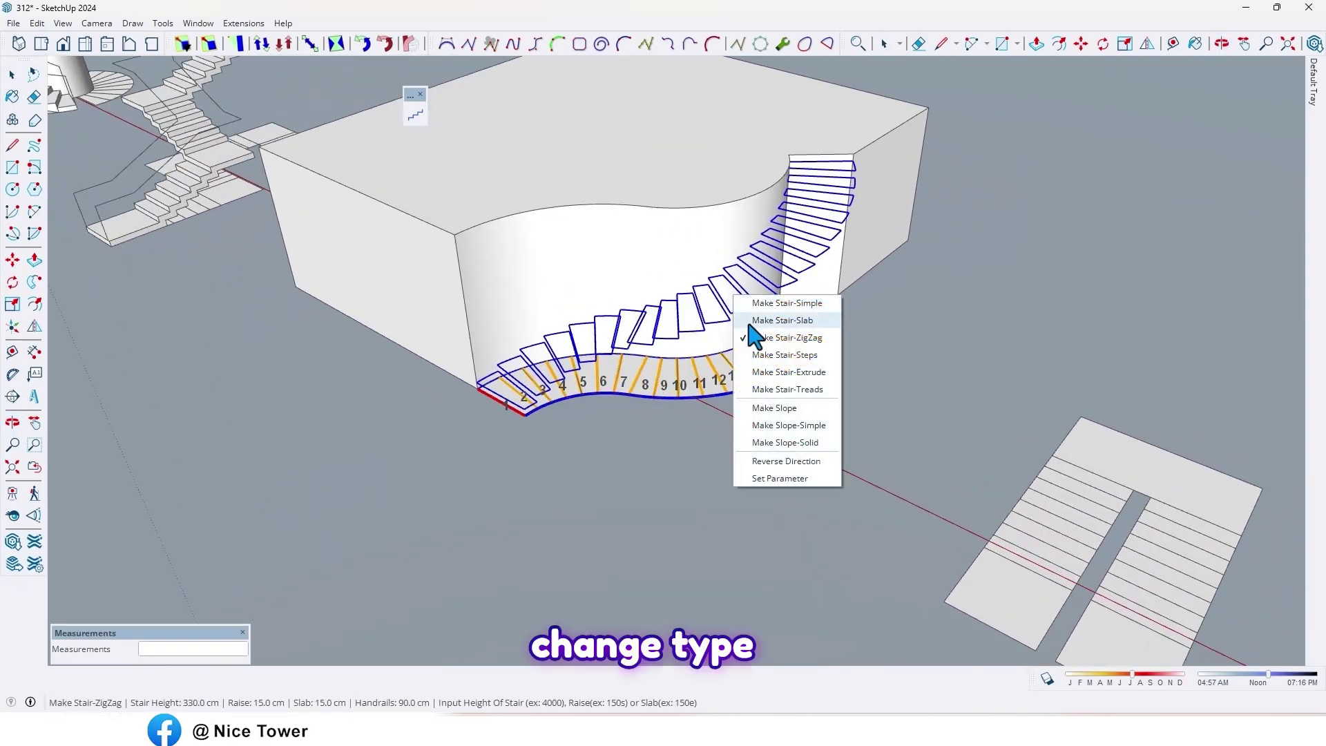
click(782, 320)
middle_drag(755, 336, 729, 307)
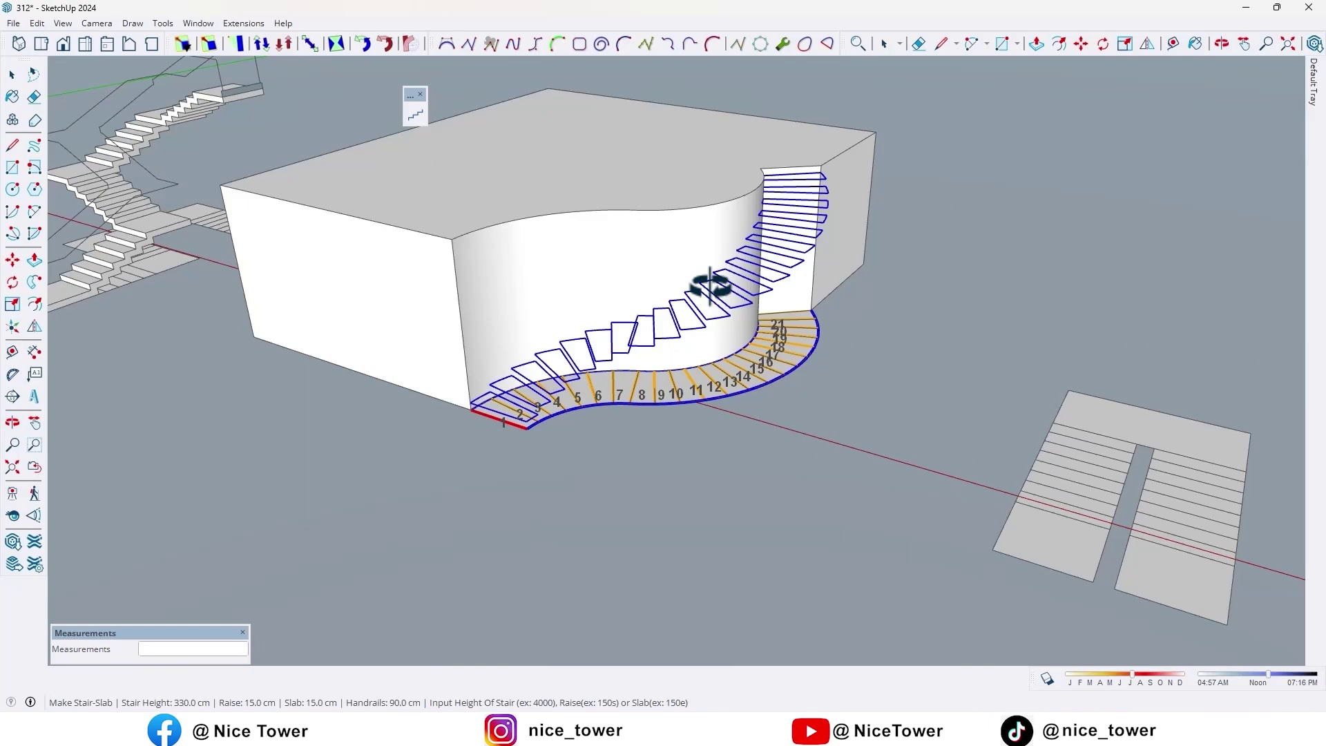
key(Return)
middle_drag(902, 272, 755, 350)
scroll(795, 349, up, 2)
scroll(841, 354, up, 1)
middle_drag(842, 354, 628, 315)
scroll(630, 319, down, 3)
scroll(630, 327, up, 2)
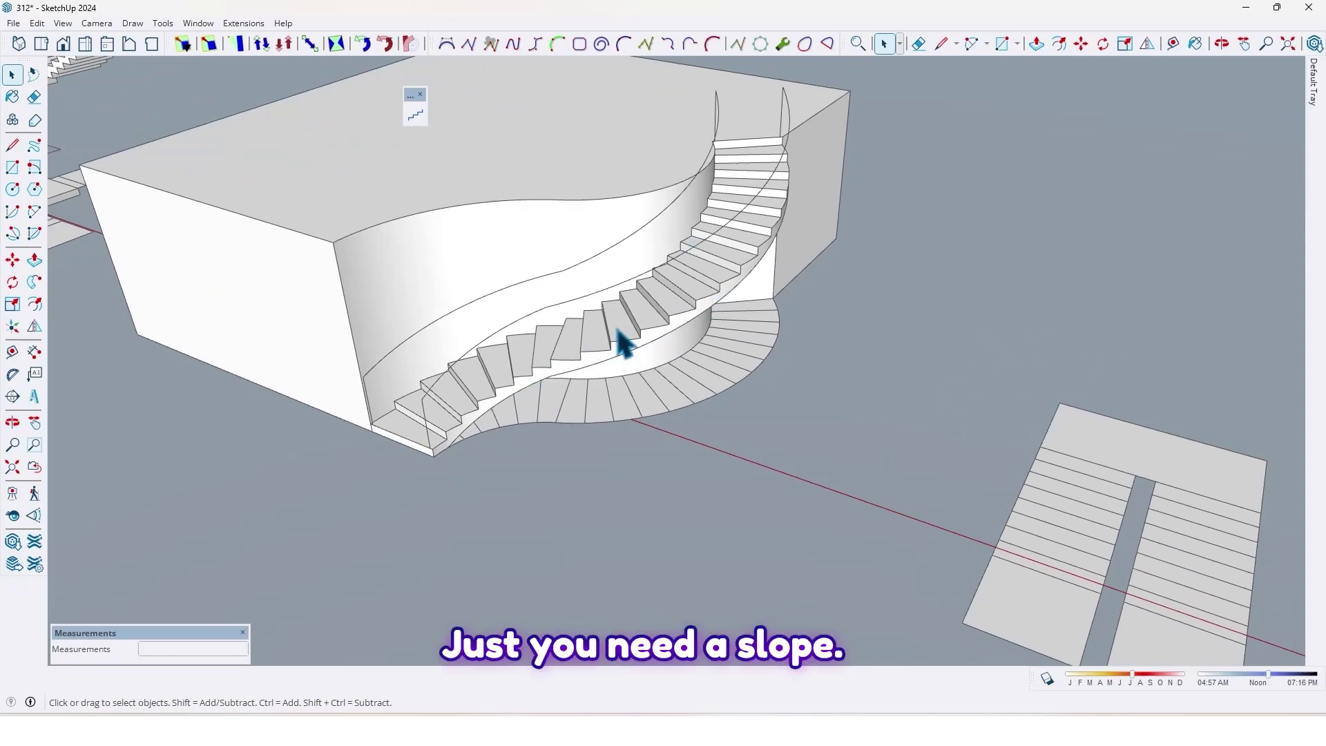
Delete the curved slab staircase and its handrail lines from the building wall.
middle_drag(572, 376, 562, 349)
click(556, 346)
scroll(559, 356, down, 2)
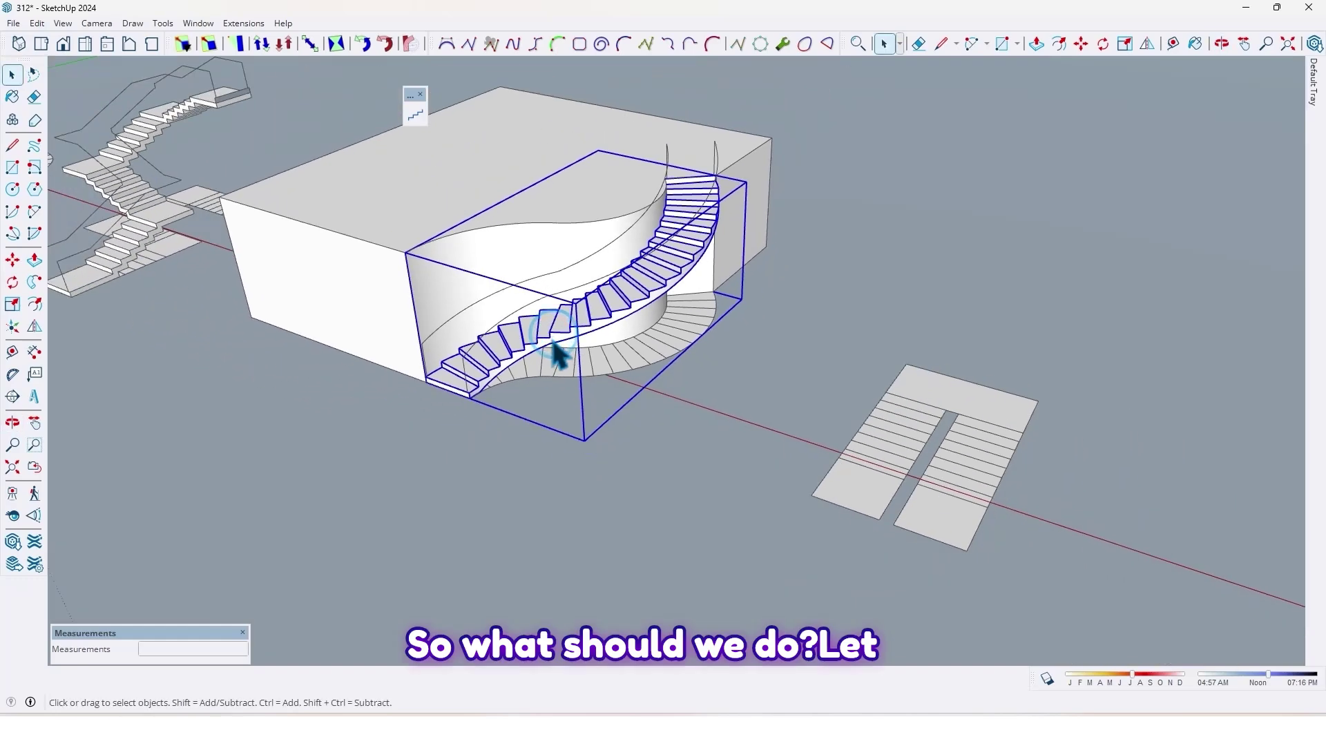
key(Delete)
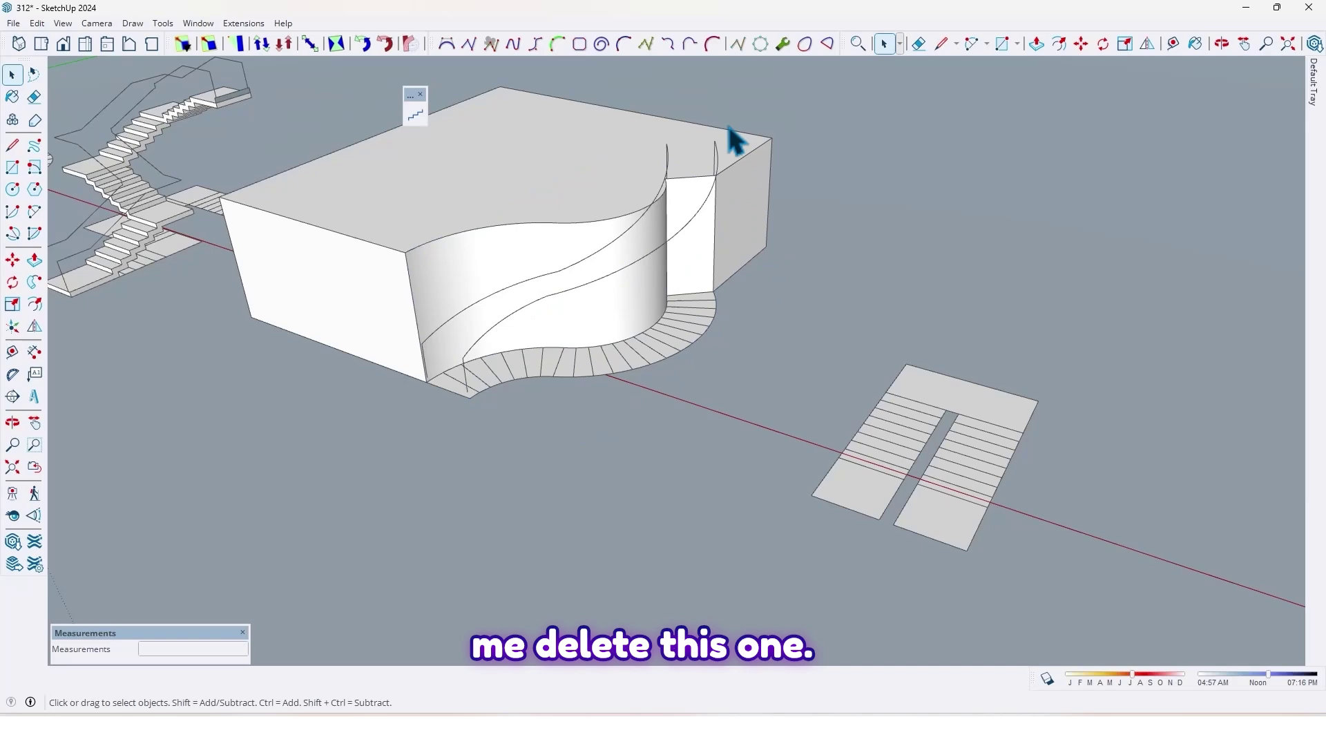
click(713, 159)
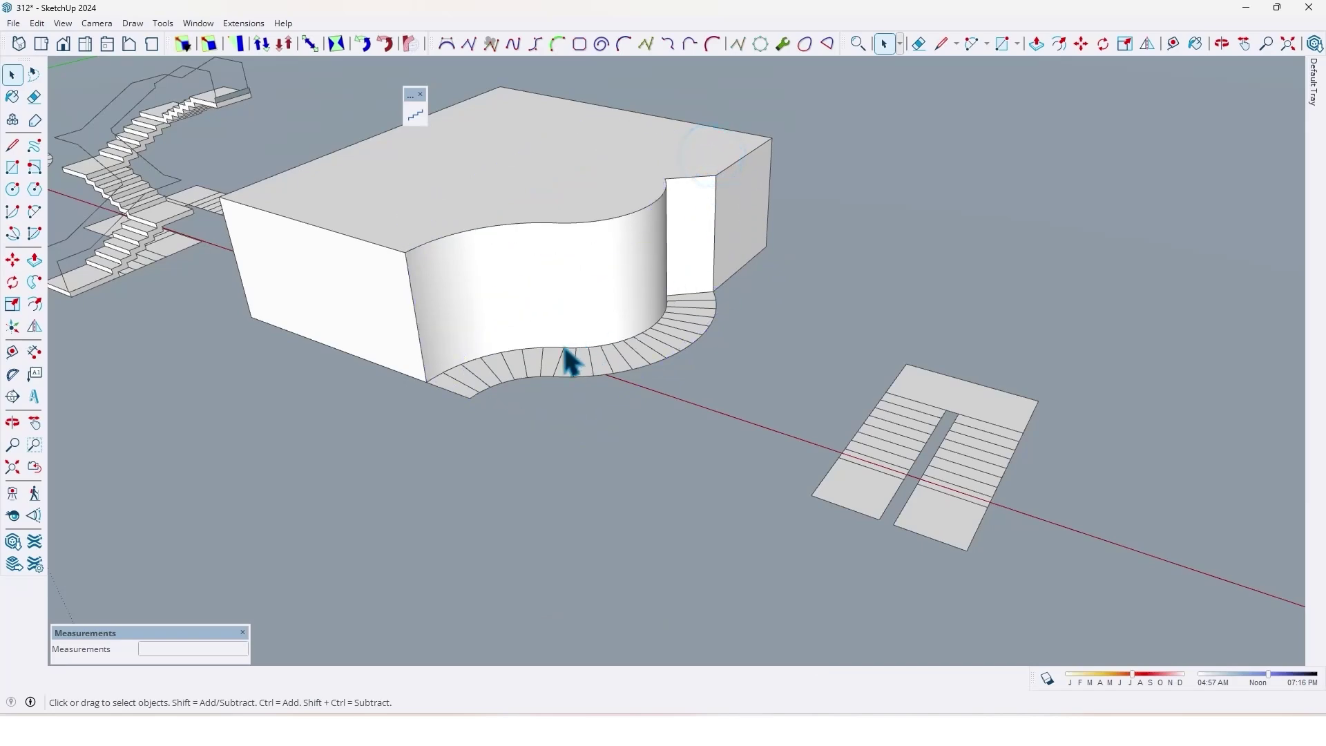
Select all faces of the curved plan along the building wall.
scroll(571, 361, up, 2)
triple_click(595, 360)
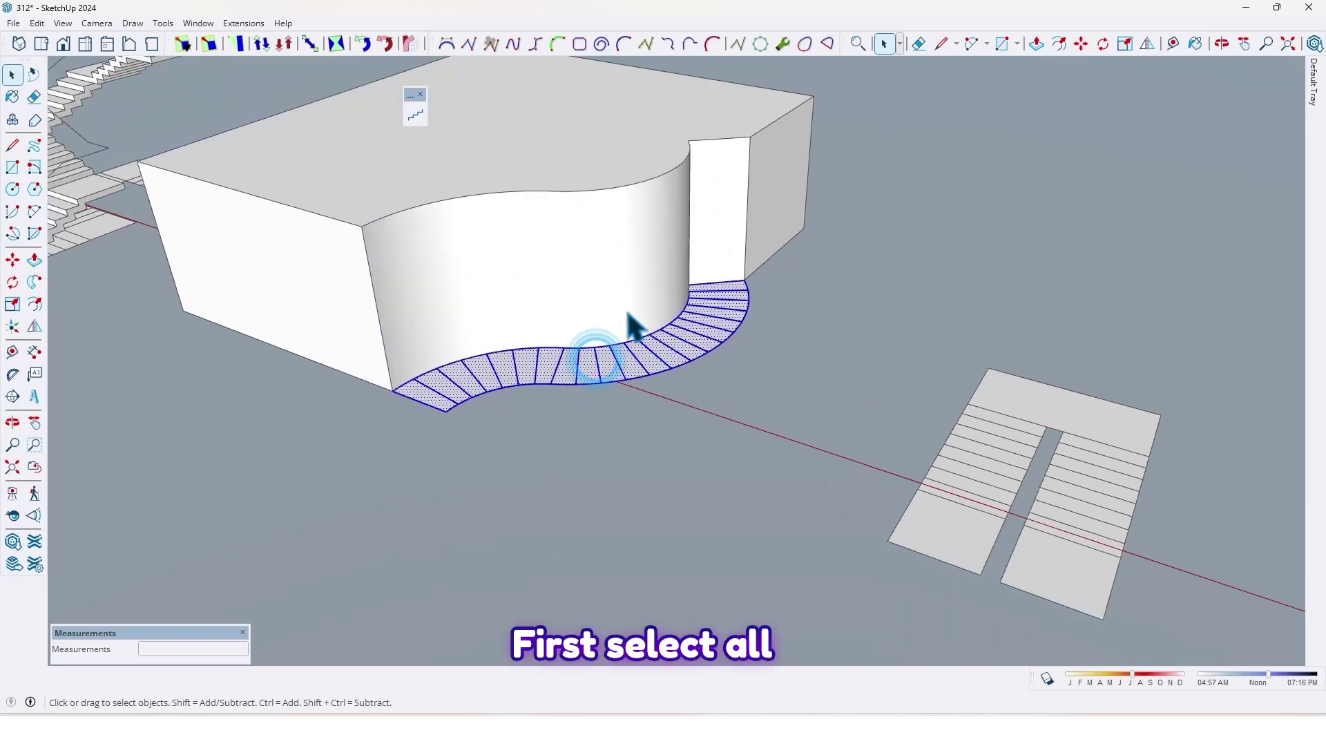
mouse_move(634, 324)
middle_down()
mouse_move(625, 366)
mouse_move(611, 342)
middle_up()
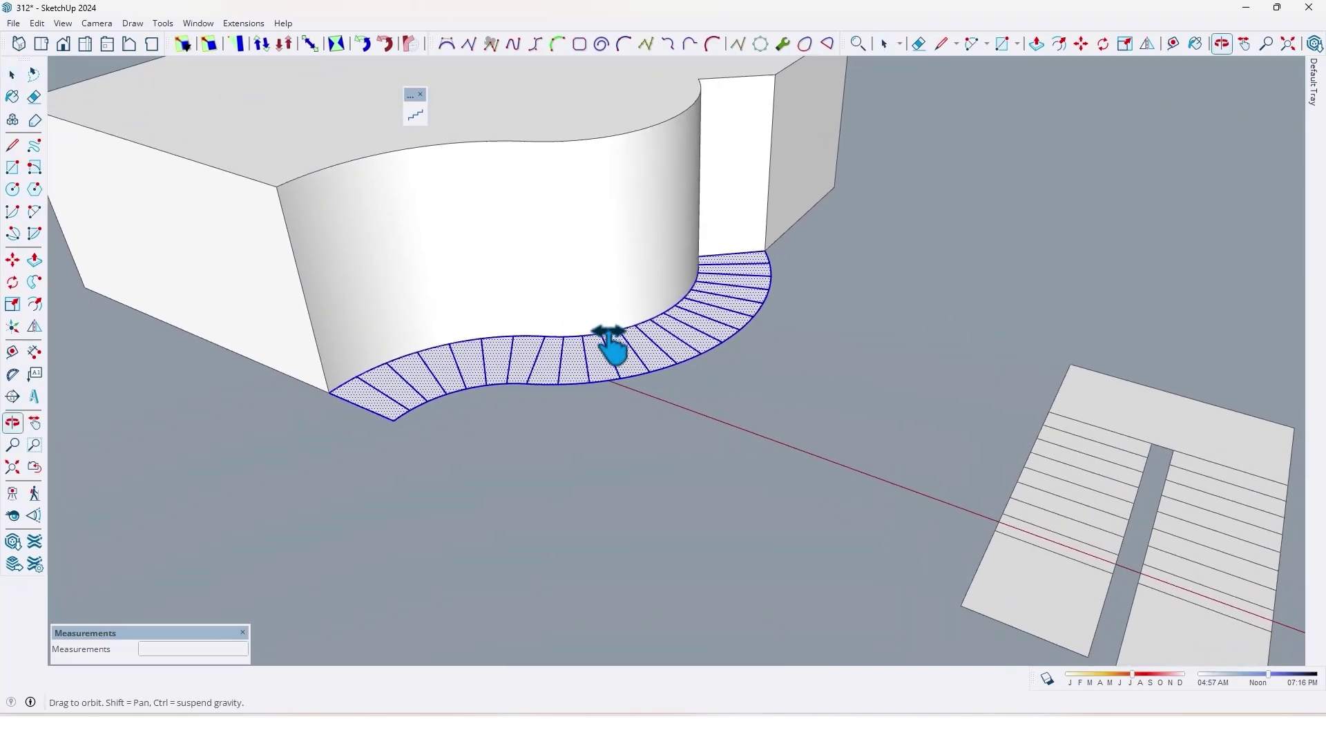
Generate a Make Slope ramp on the curved plan with the climbing direction reversed.
click(416, 116)
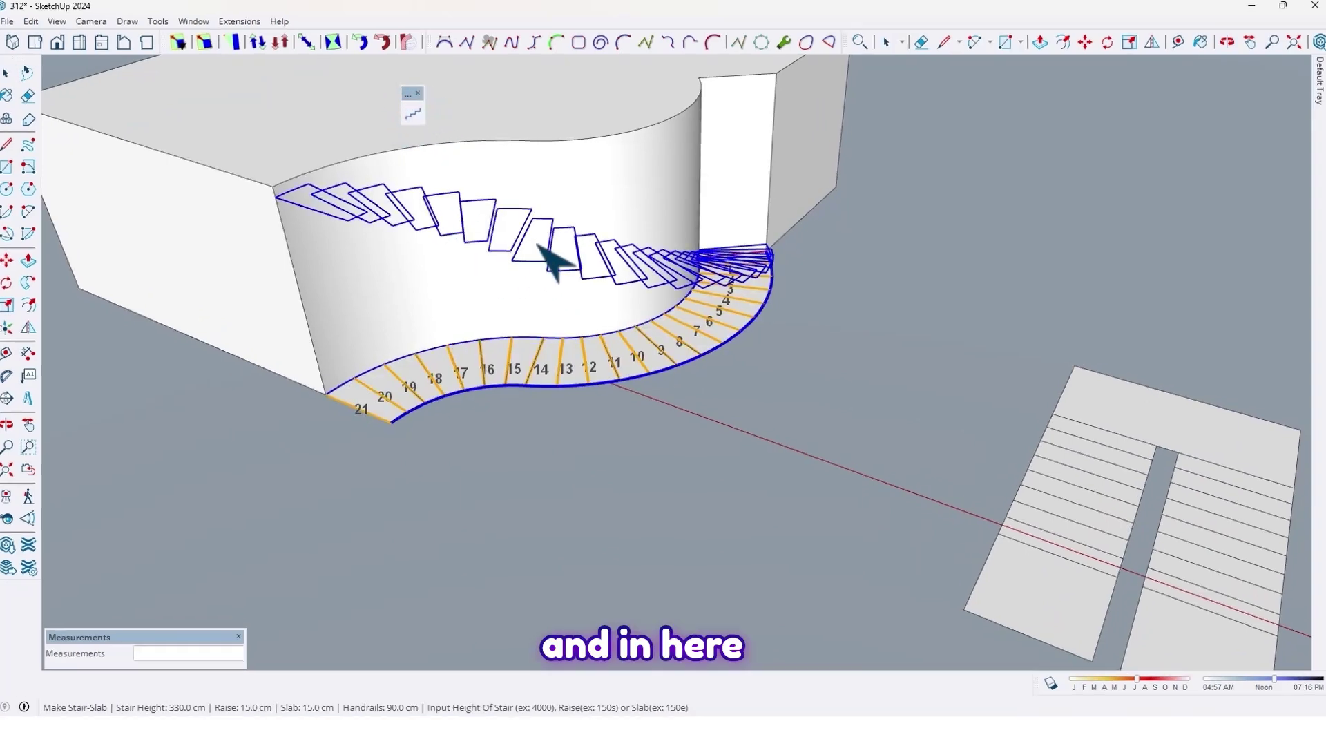
right_click(539, 247)
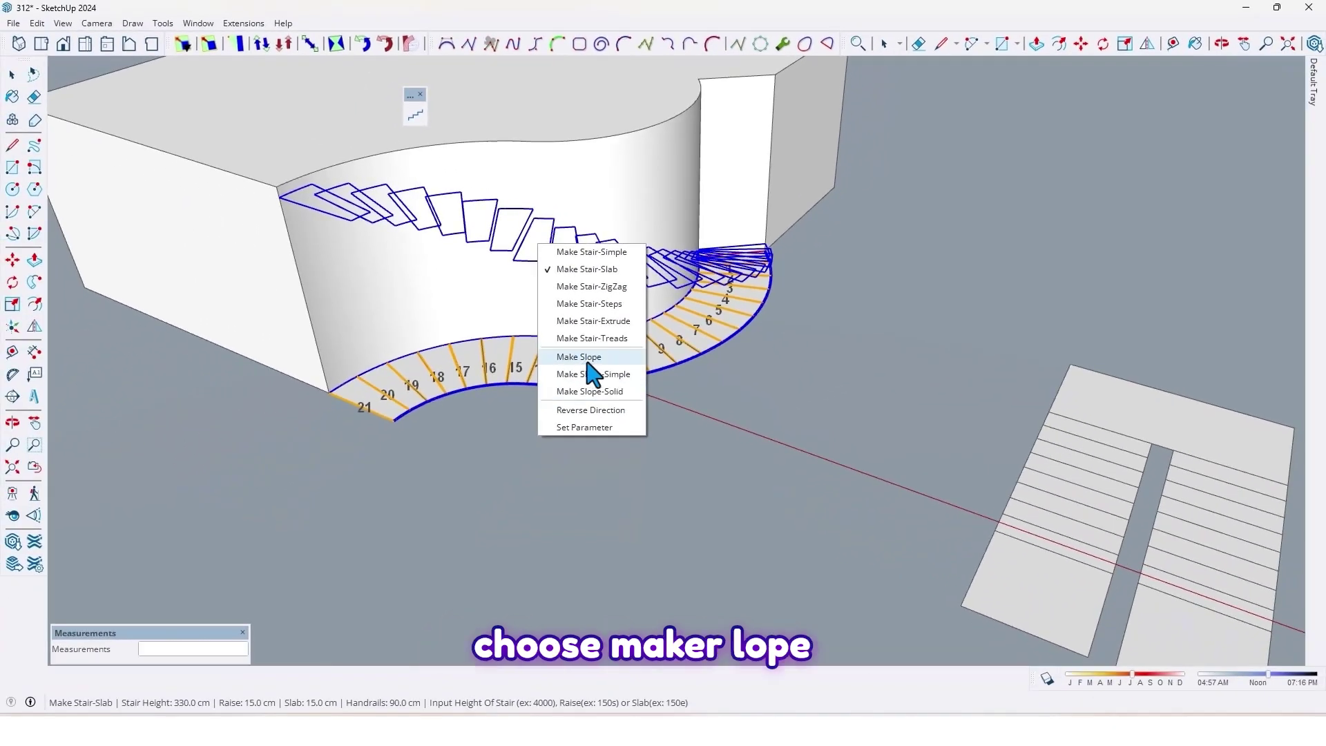
click(589, 358)
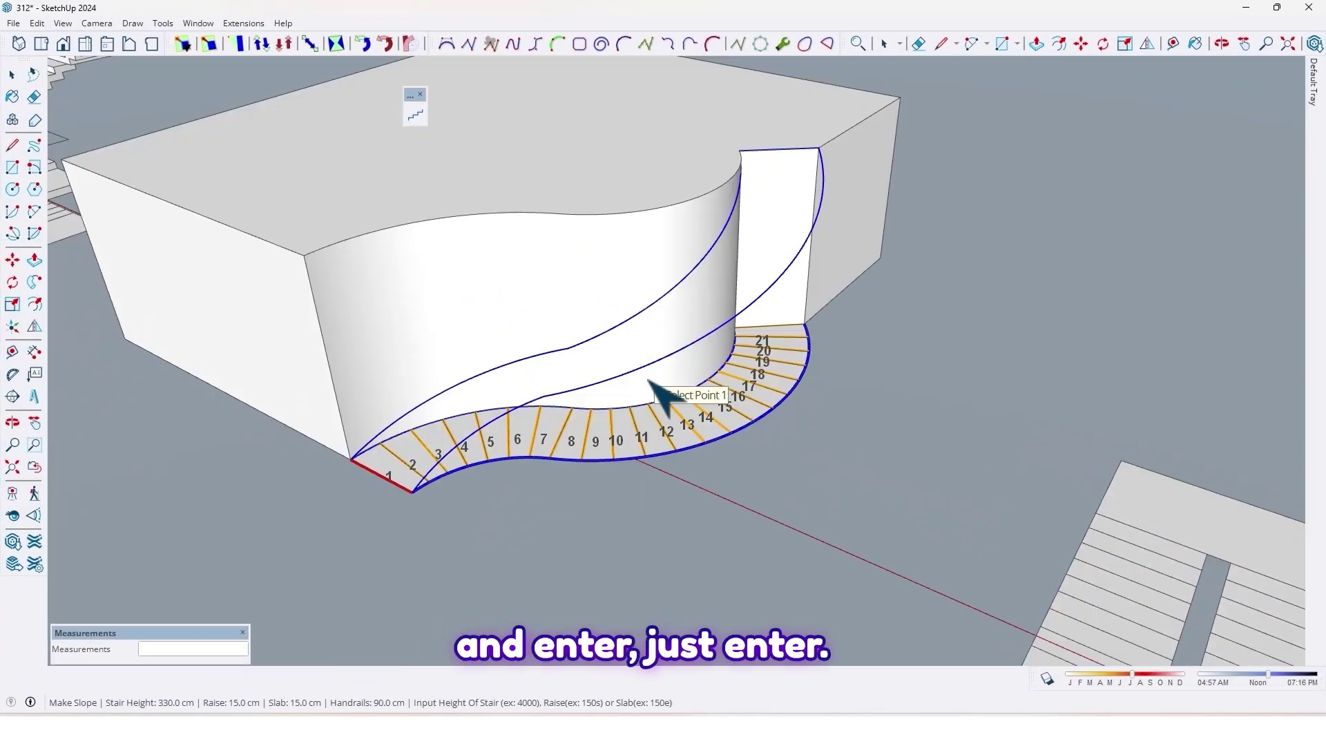
key(Return)
middle_drag(652, 384, 624, 379)
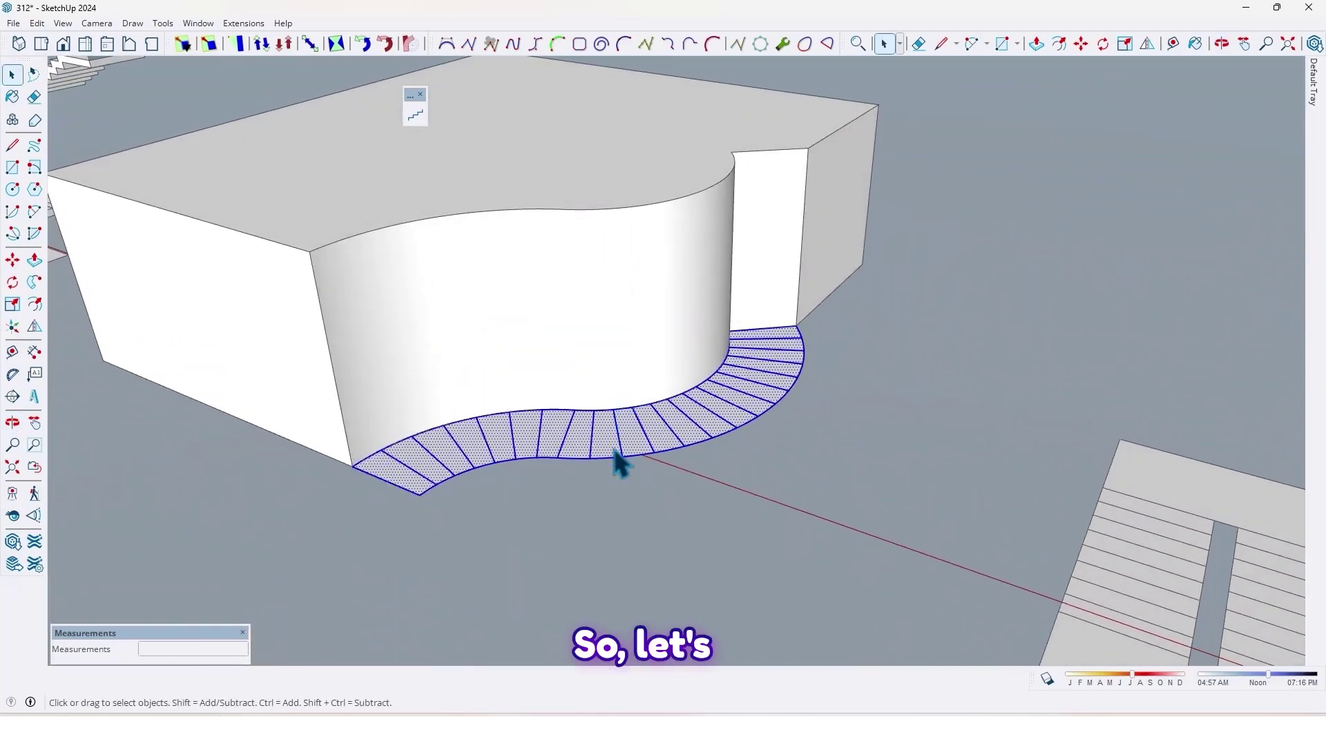
Generate a Make Slope-Solid ramp on the curved plan along the building wall and inspect it.
click(416, 116)
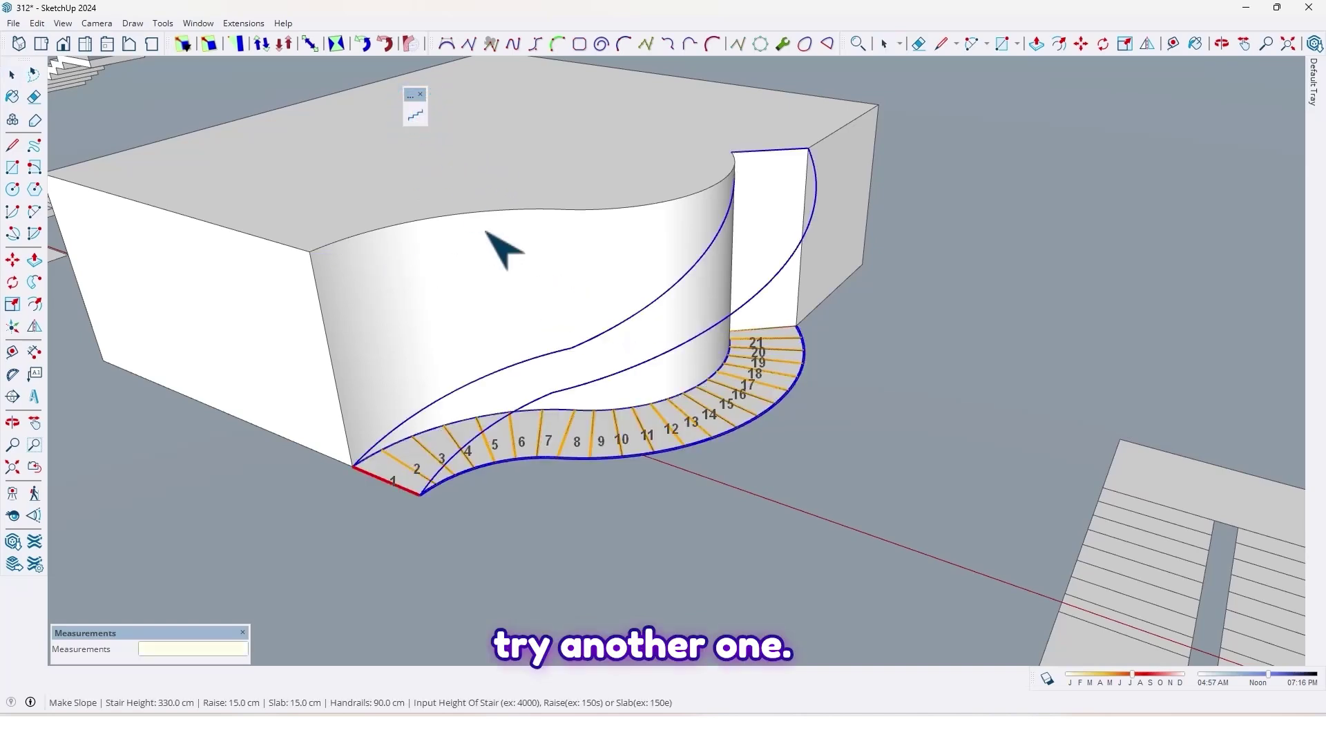
right_click(576, 438)
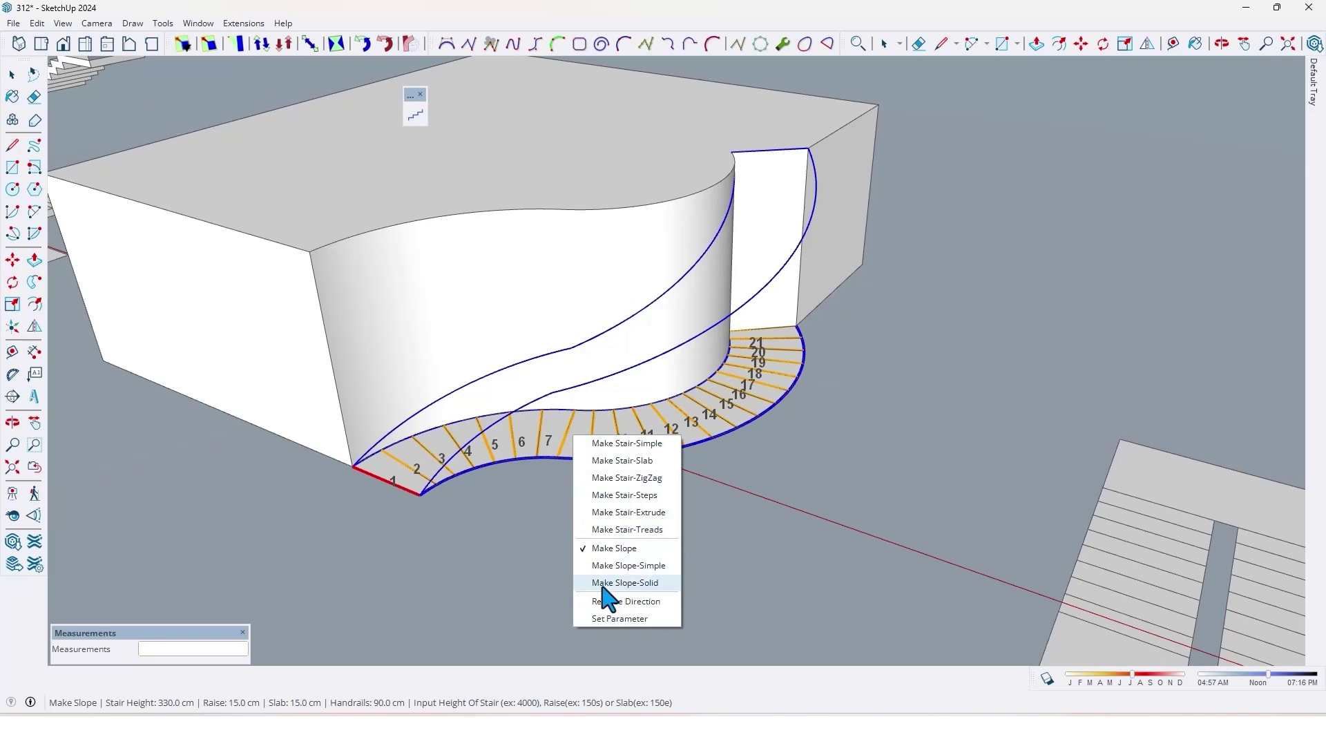
click(642, 584)
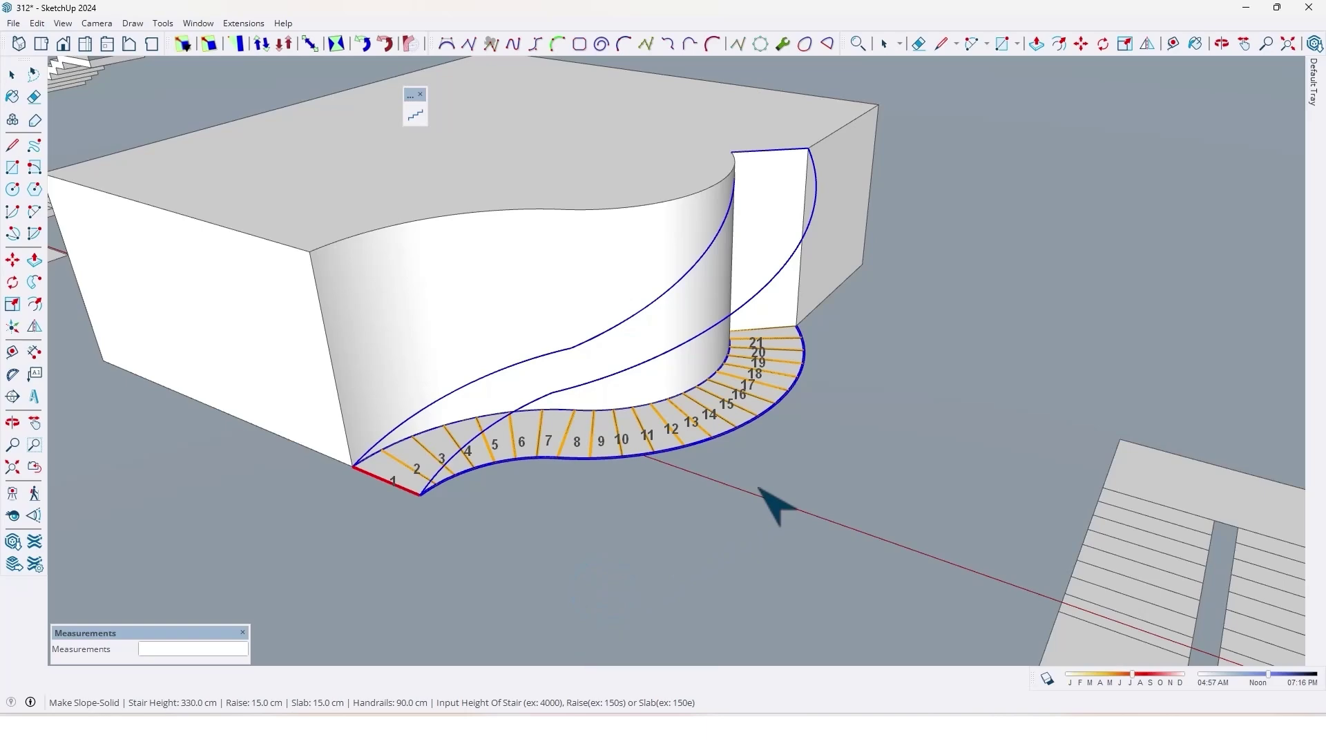
key(Return)
middle_drag(734, 323, 522, 360)
scroll(719, 381, up, 3)
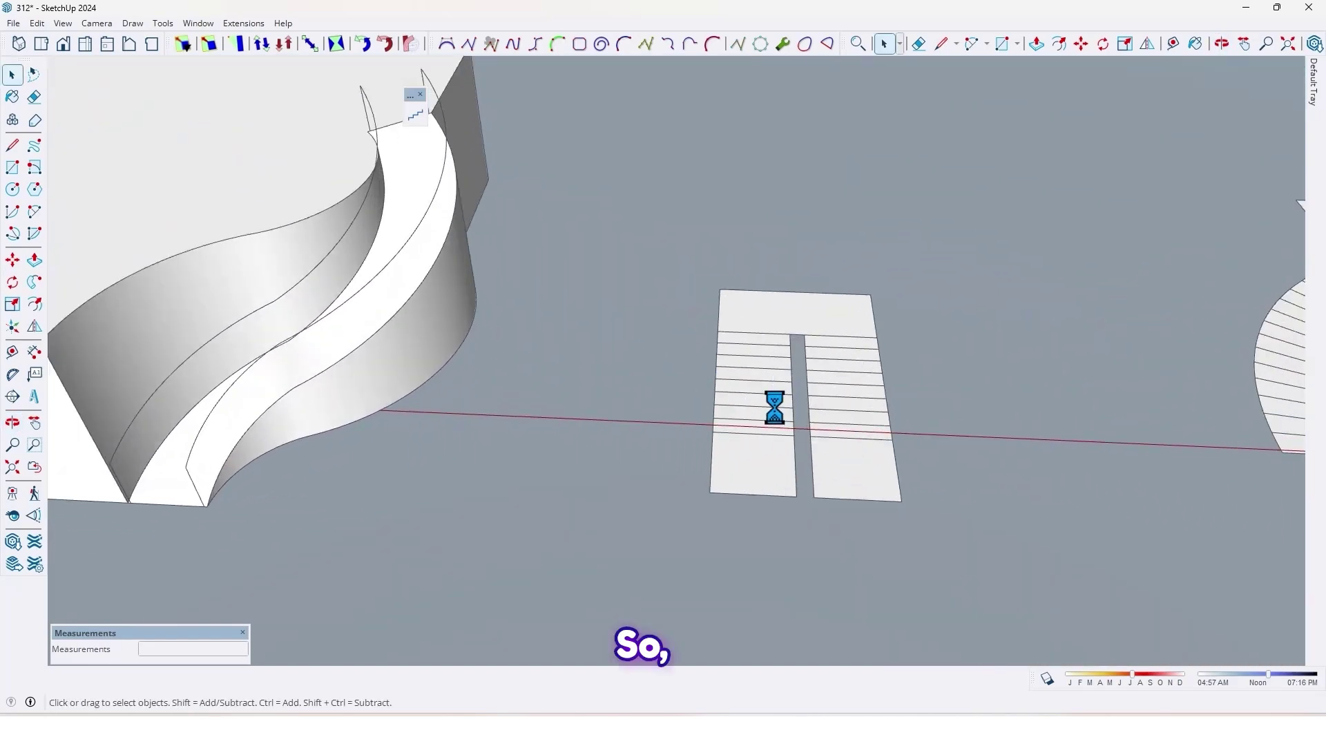
Select all faces of the U-shaped plan with two parallel flights.
scroll(754, 403, down, 4)
shift+middle_drag(754, 402, 541, 256)
scroll(747, 379, up, 2)
scroll(748, 377, down, 1)
drag(862, 593, 861, 592)
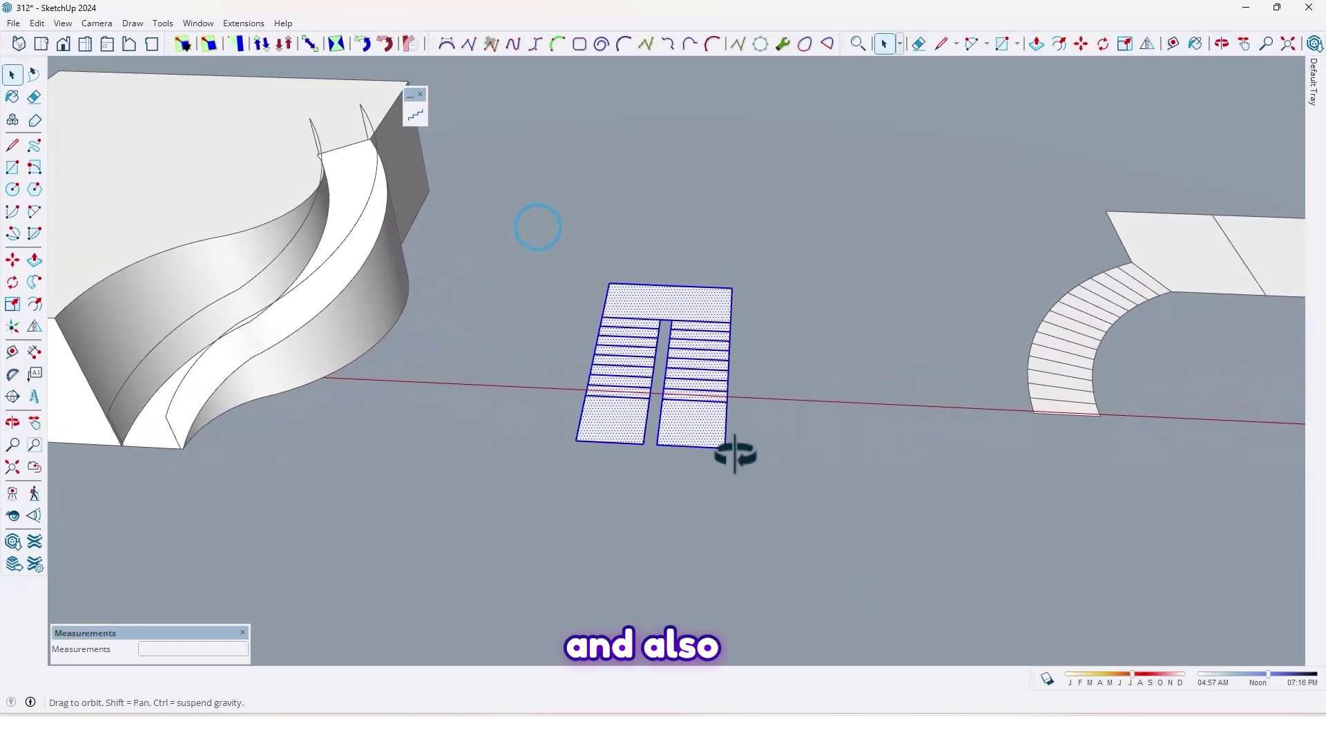
middle_drag(731, 453, 496, 169)
Generate a Make Stair-Slab staircase on the U-shaped plan.
click(416, 123)
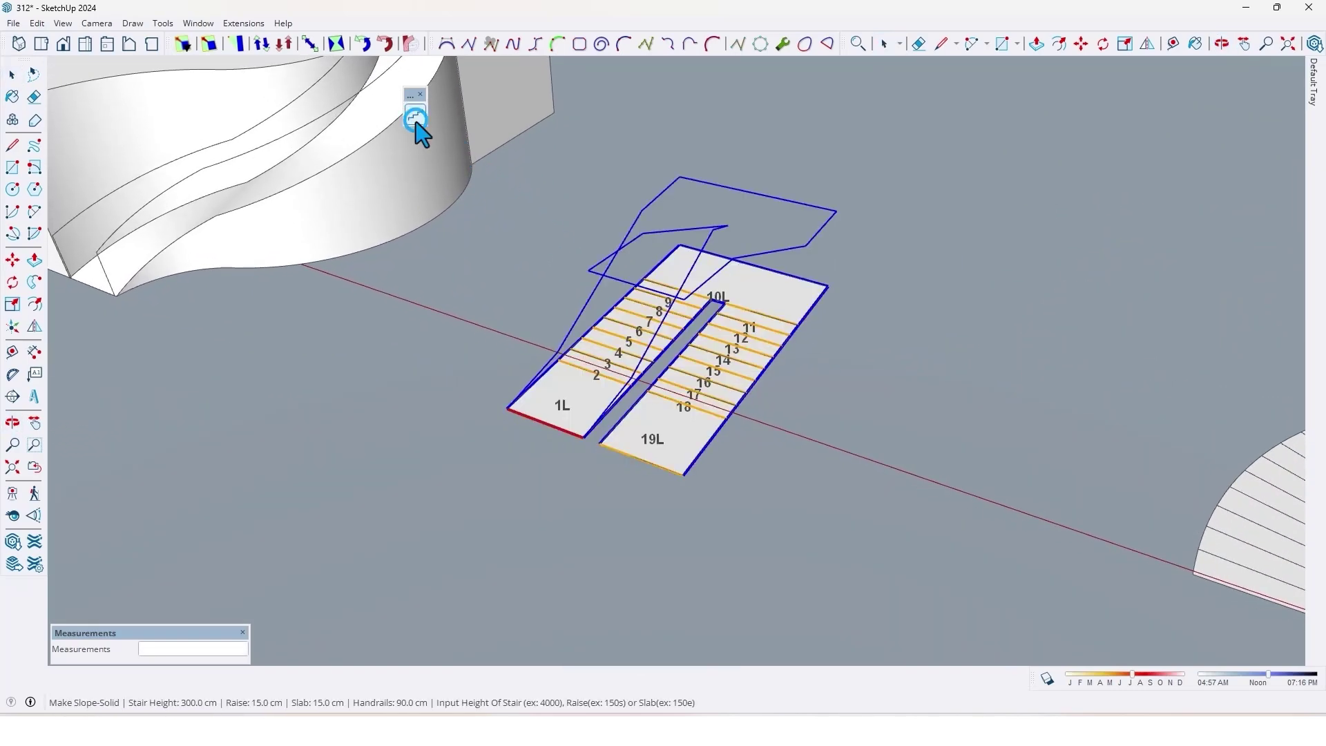
right_click(634, 352)
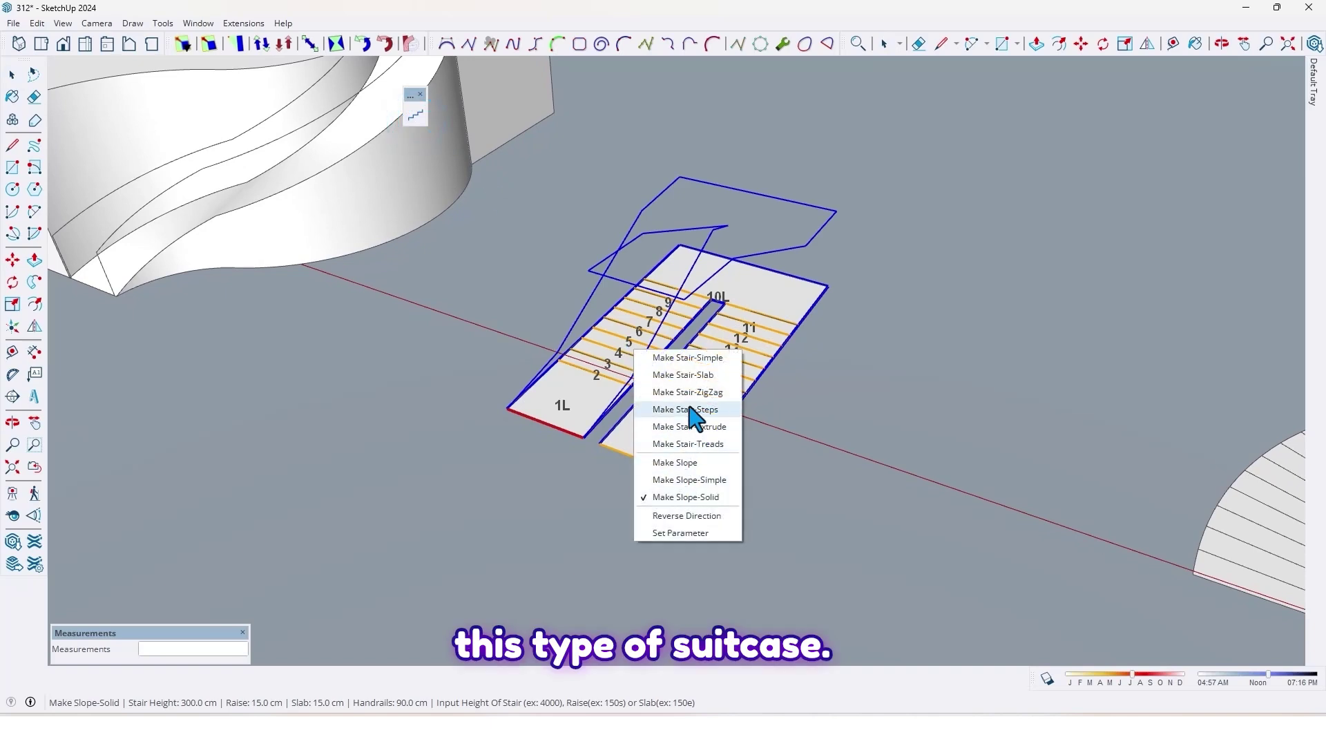
click(683, 374)
middle_drag(698, 432, 959, 397)
middle_drag(862, 350, 575, 423)
middle_drag(733, 377, 1059, 414)
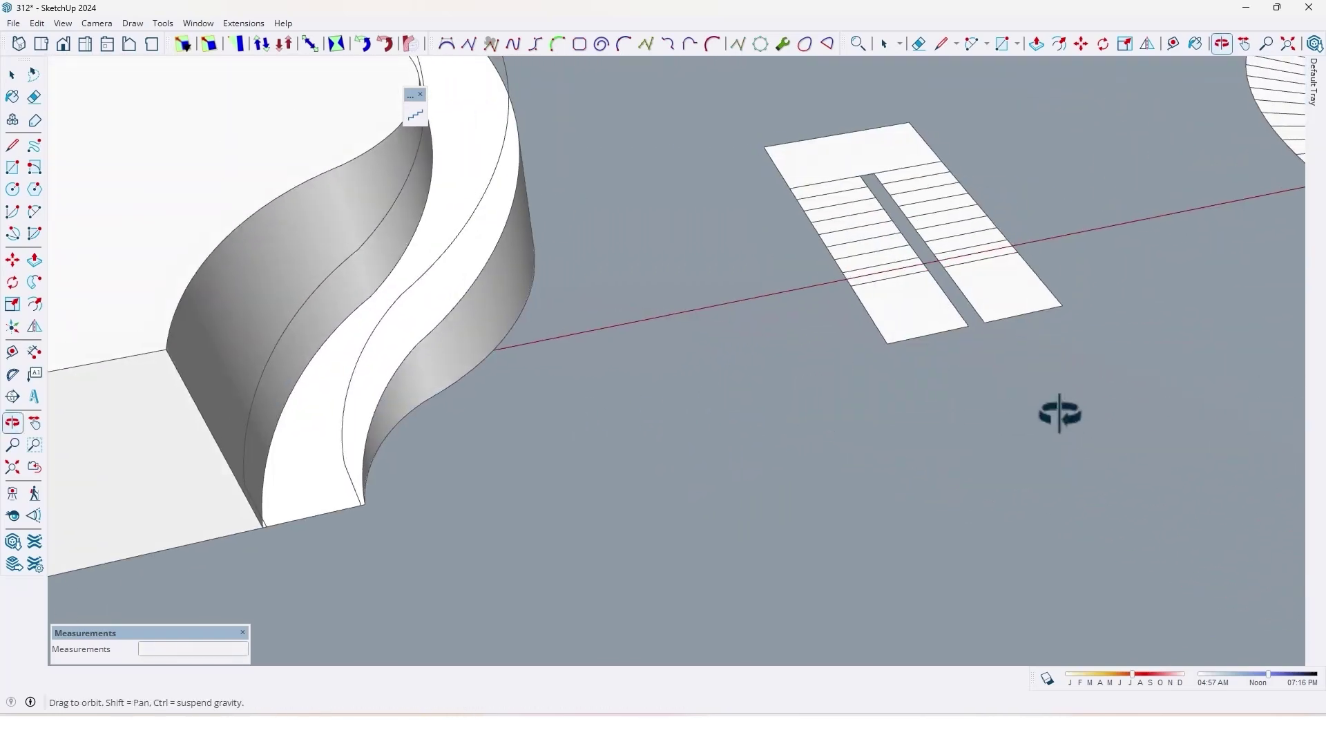
shift+middle_drag(985, 308, 912, 399)
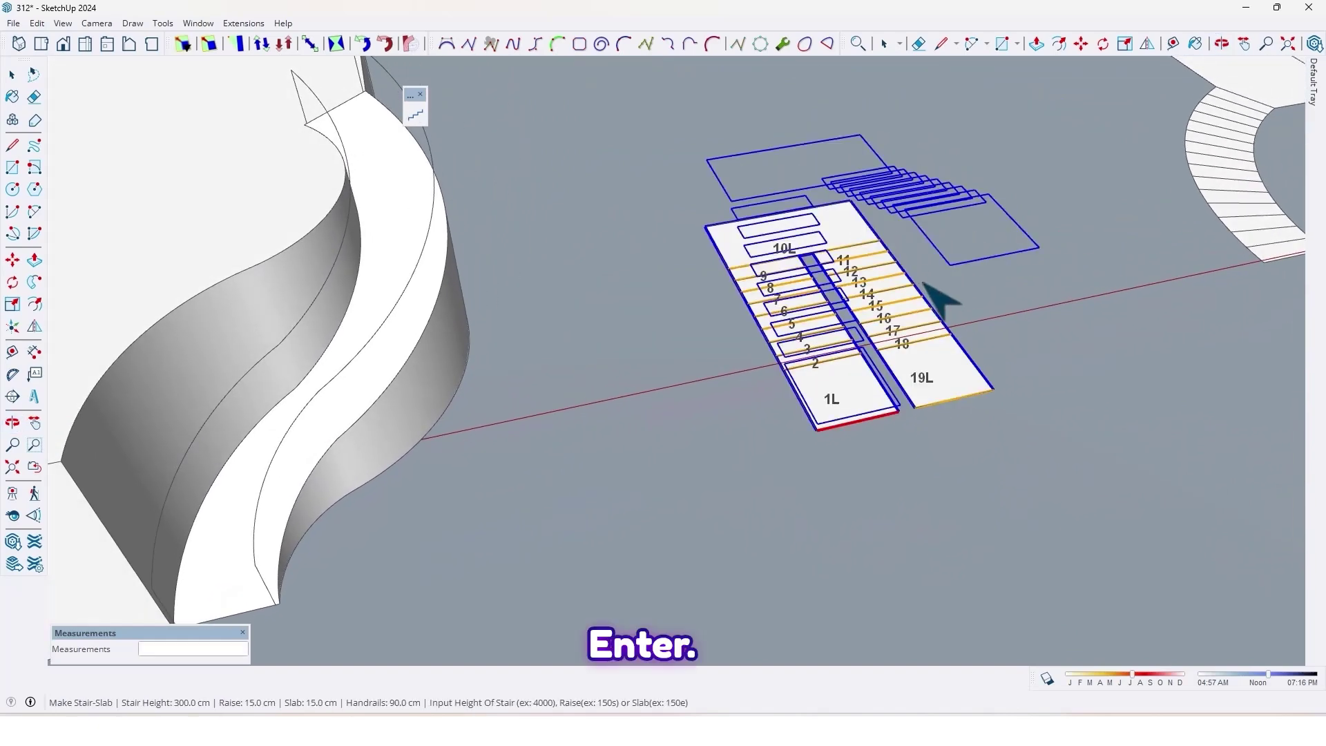
key(Return)
Open one half of the symmetrical double curved plan for editing and select all its faces.
shift+middle_drag(1007, 286, 732, 298)
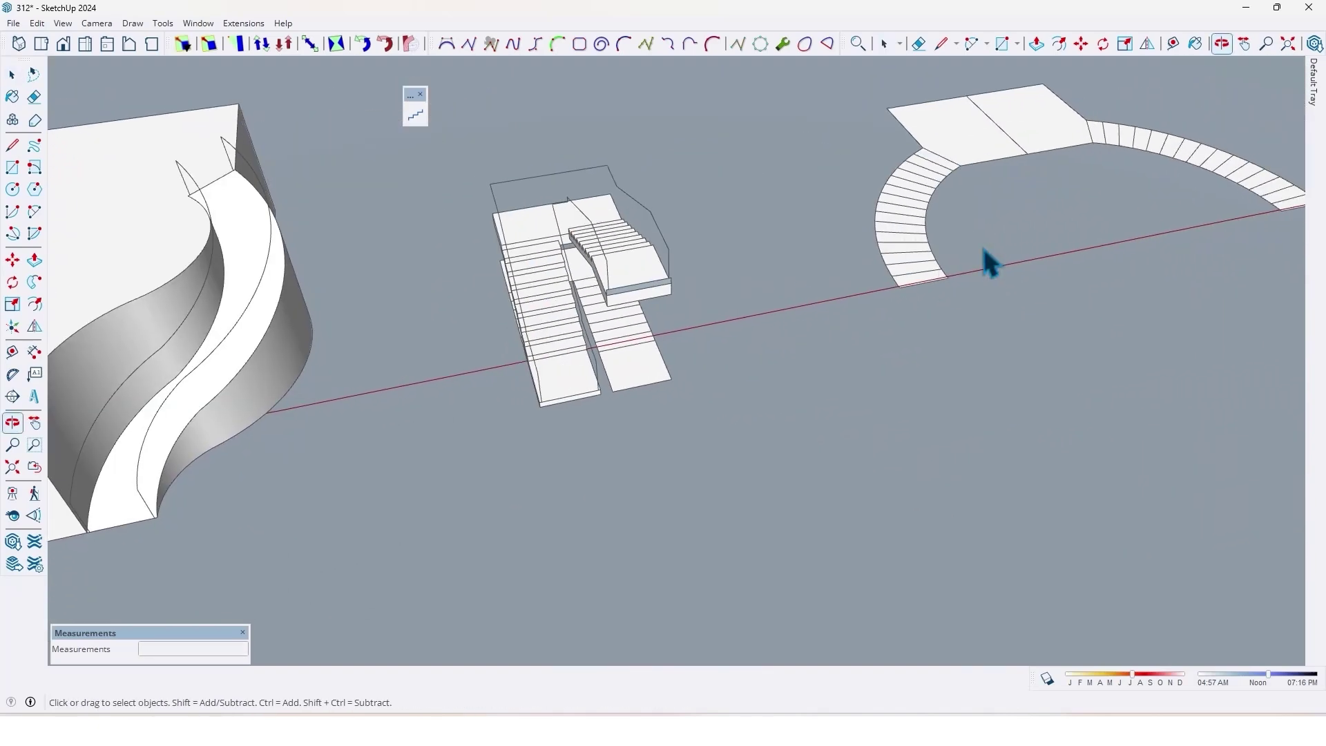
mouse_move(983, 248)
middle_down()
mouse_move(820, 288)
mouse_move(746, 259)
middle_up()
shift+middle_drag(853, 287, 813, 281)
scroll(826, 286, up, 2)
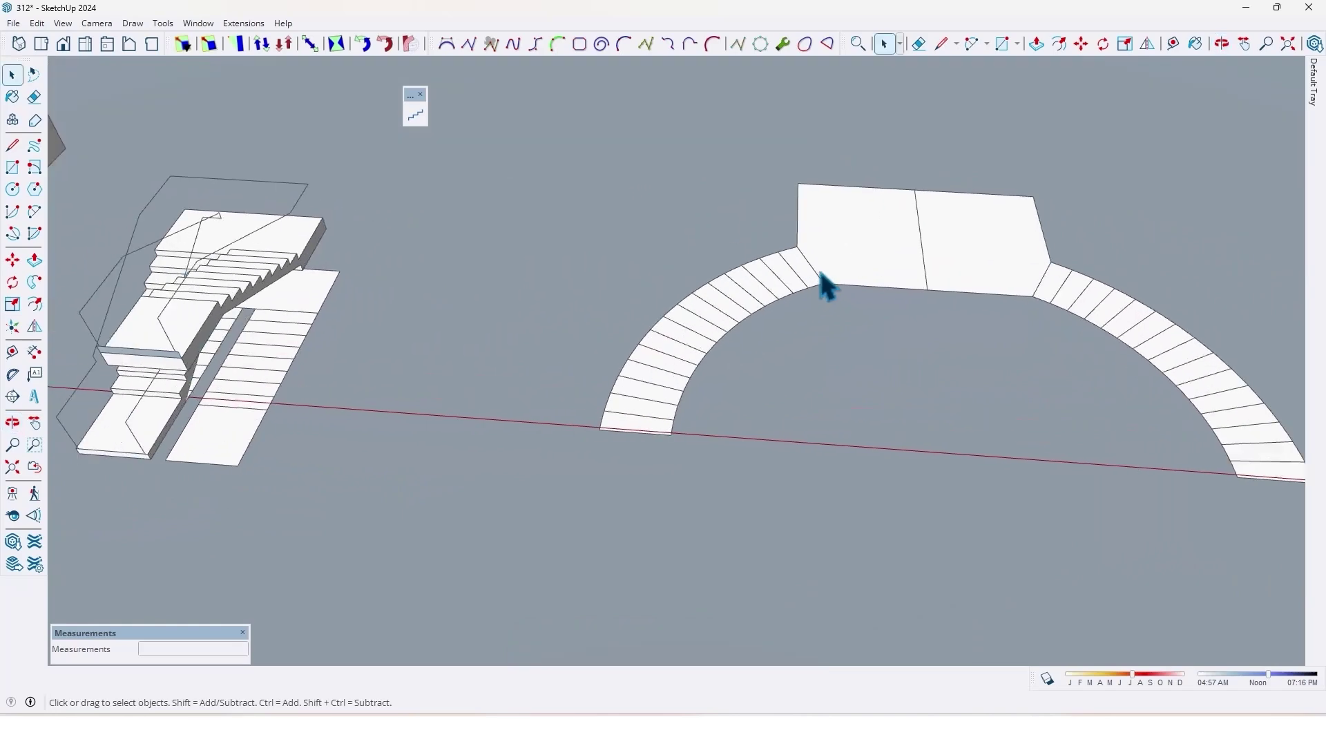
double_click(820, 271)
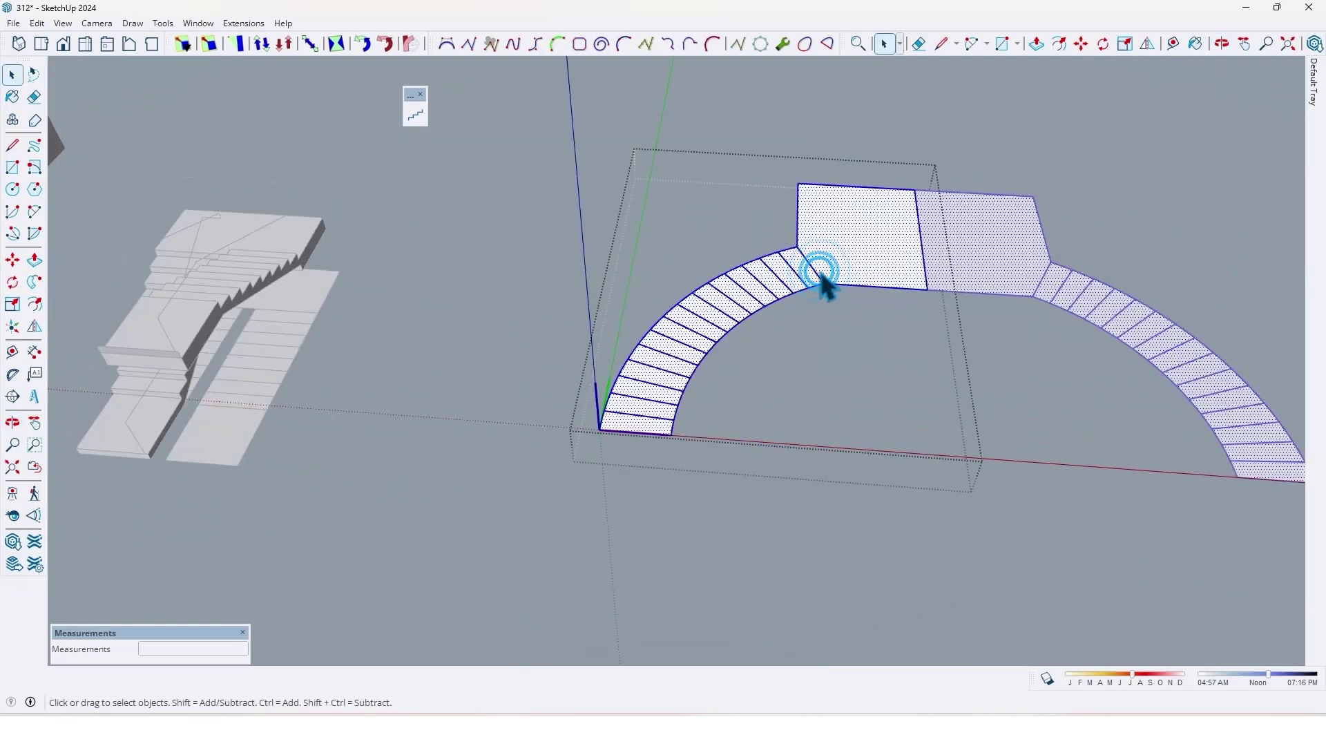
scroll(827, 285, down, 1)
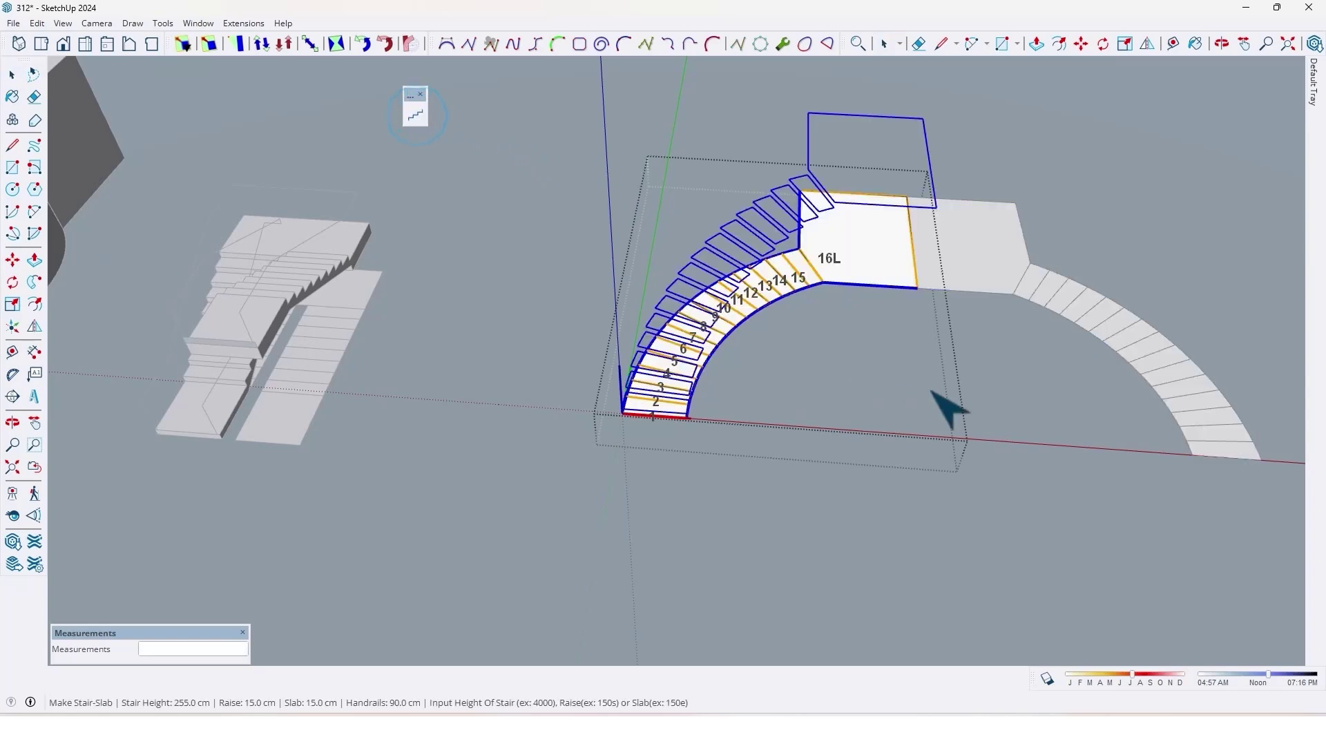
Generate a Make Stair-ZigZag staircase on the open half of the double curved plan and finish editing it.
middle_drag(950, 411, 808, 286)
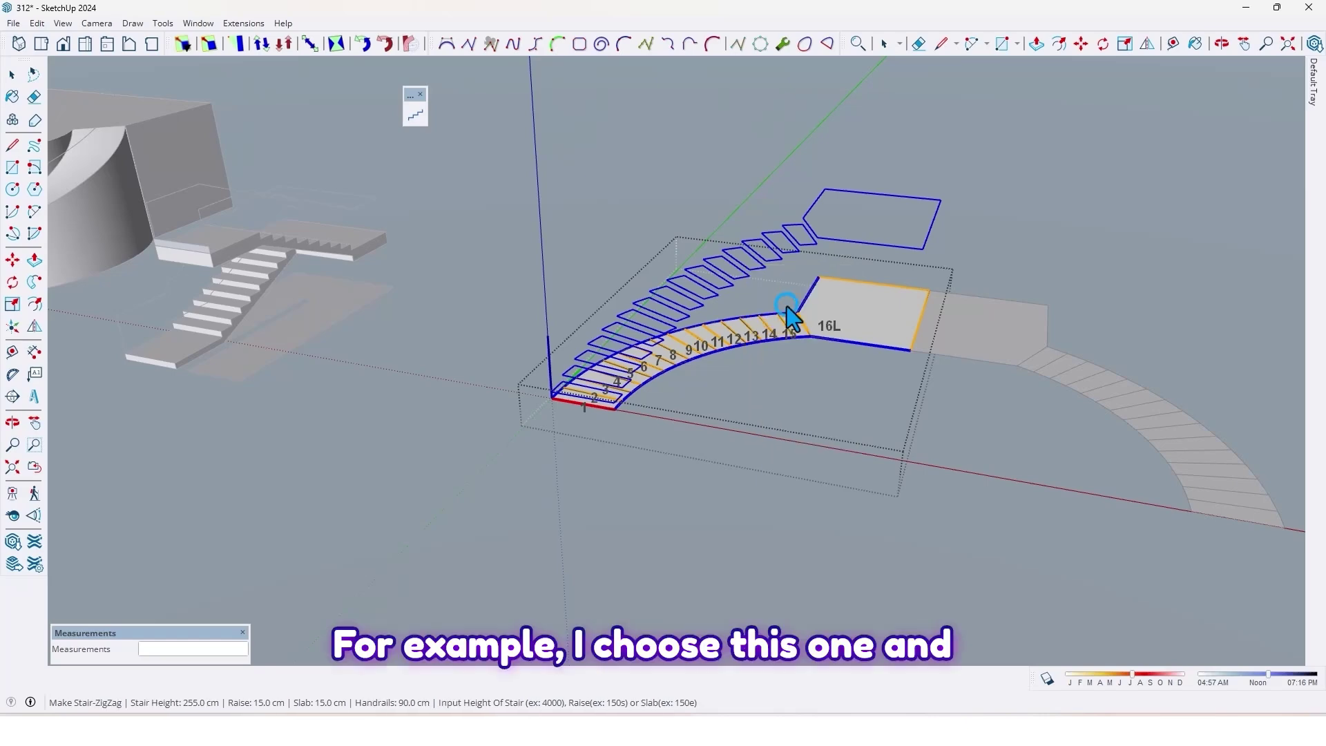
scroll(737, 318, up, 1)
middle_drag(737, 317, 726, 298)
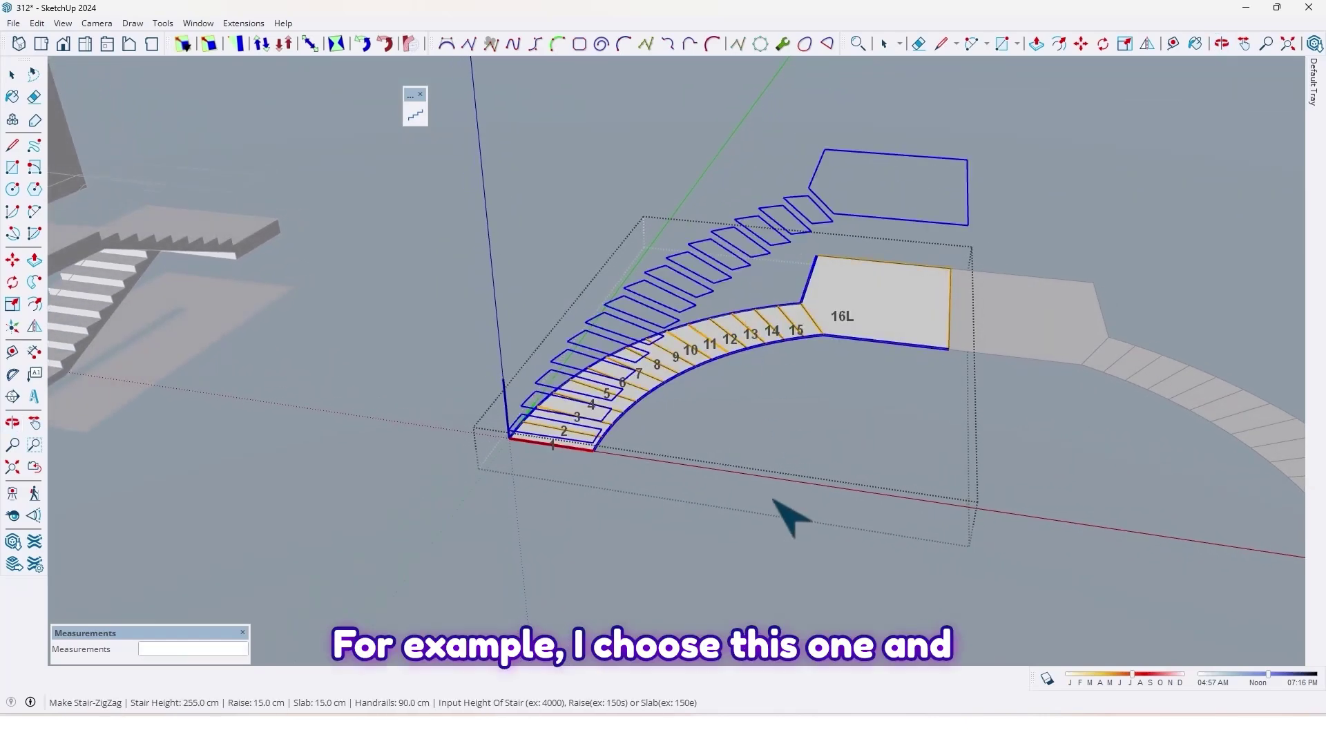
key(Return)
click(706, 547)
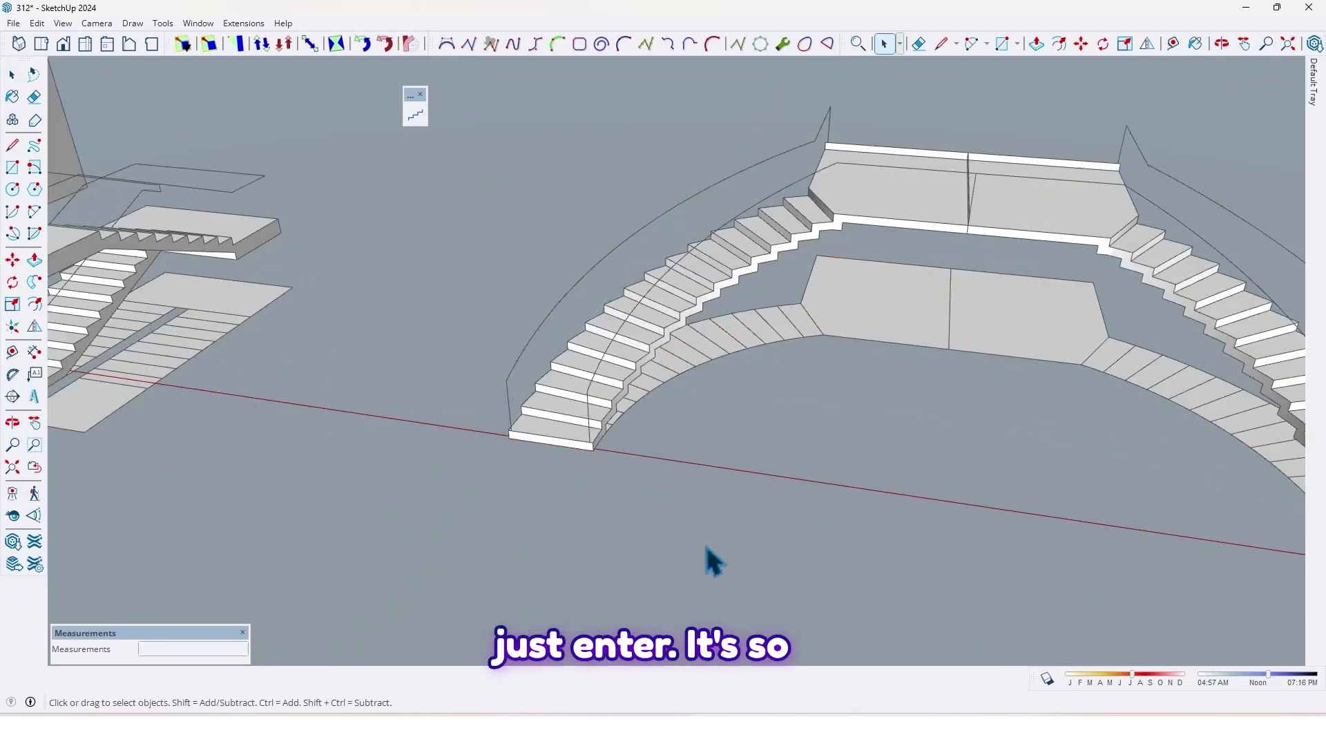
Examine the solid slope, the U-shaped staircase and the double curved staircase from several angles.
middle_drag(616, 487, 932, 301)
scroll(402, 384, down, 3)
scroll(788, 301, down, 4)
scroll(592, 299, up, 3)
middle_drag(601, 311, 754, 319)
shift+middle_drag(1016, 378, 684, 338)
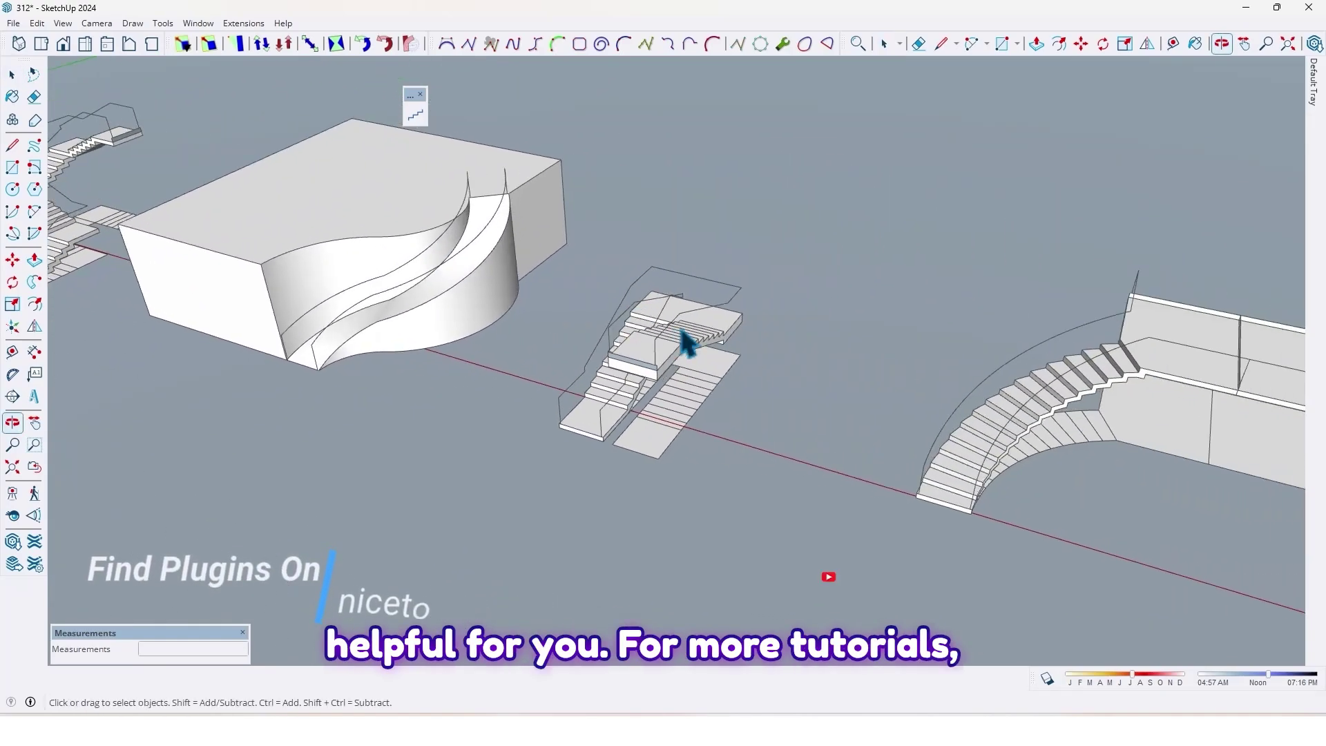
shift+middle_drag(863, 321, 498, 280)
middle_drag(642, 287, 823, 295)
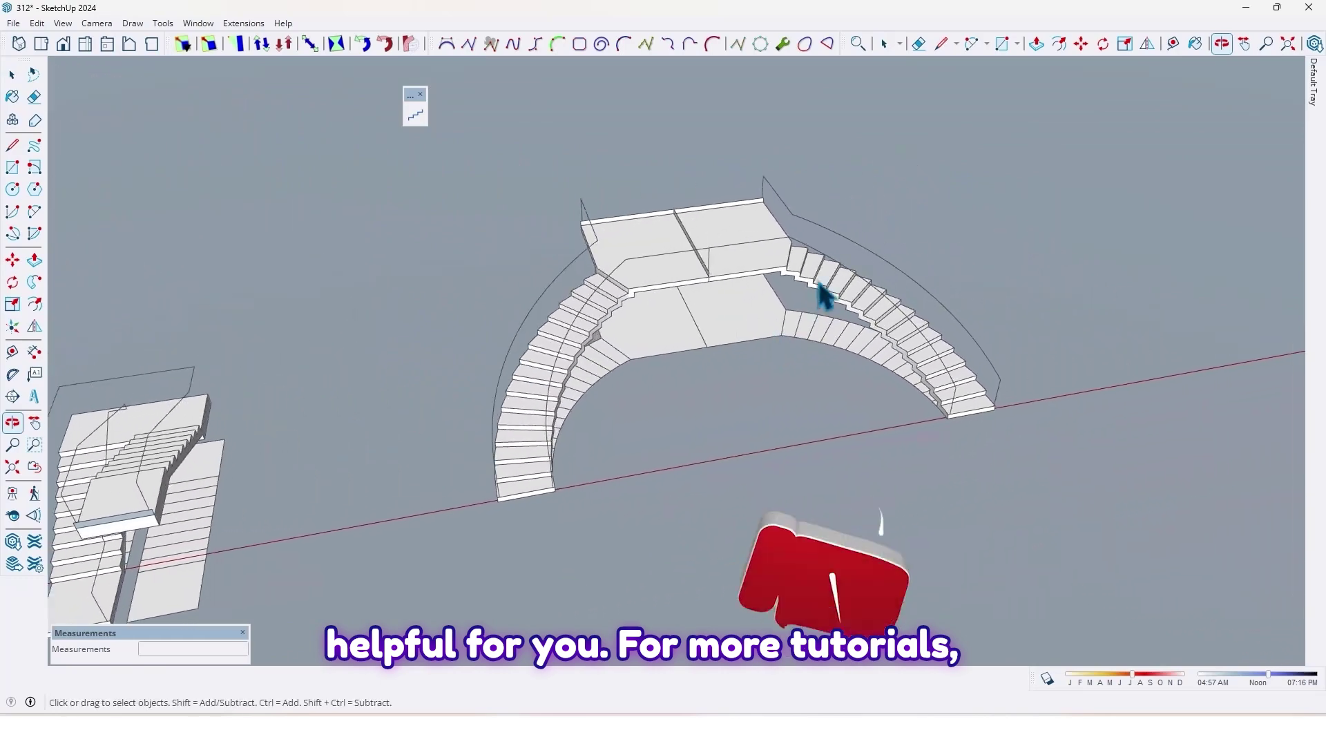
scroll(837, 283, up, 3)
middle_drag(778, 226, 467, 255)
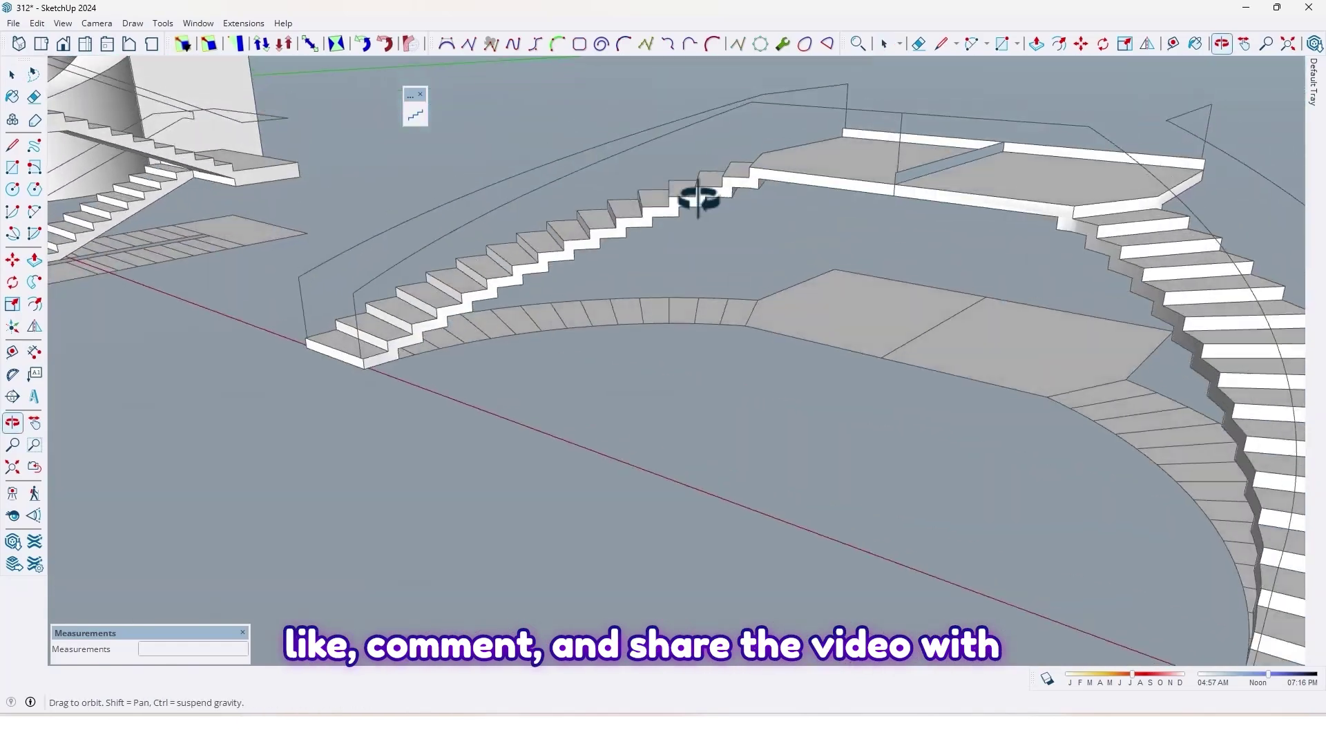